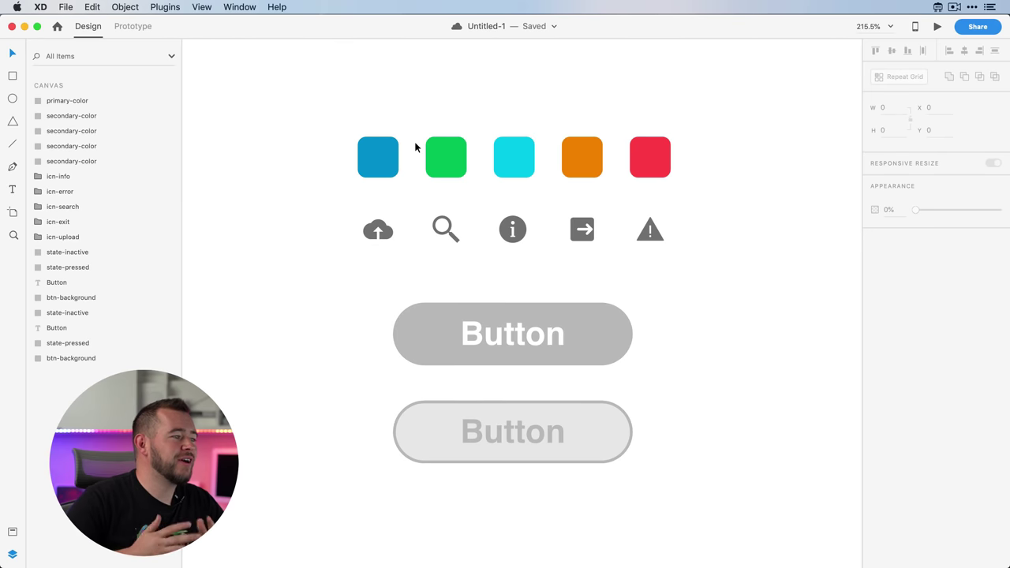
Step: Examine the five color swatches, the row of icons and the filled button's top overlay
left_click(366, 157)
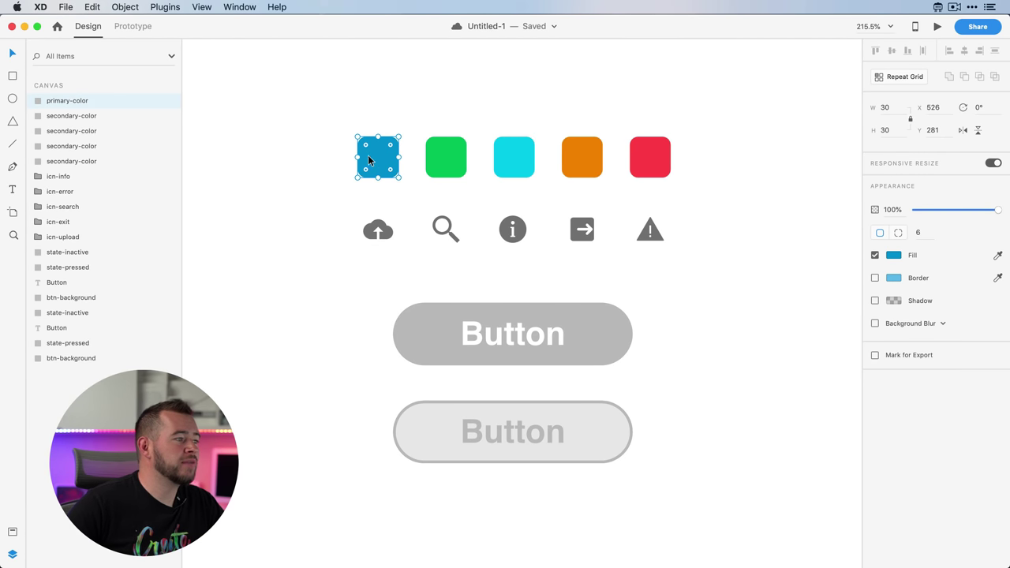
left_click(458, 164)
left_click(509, 164)
left_click(590, 166)
left_click(658, 165)
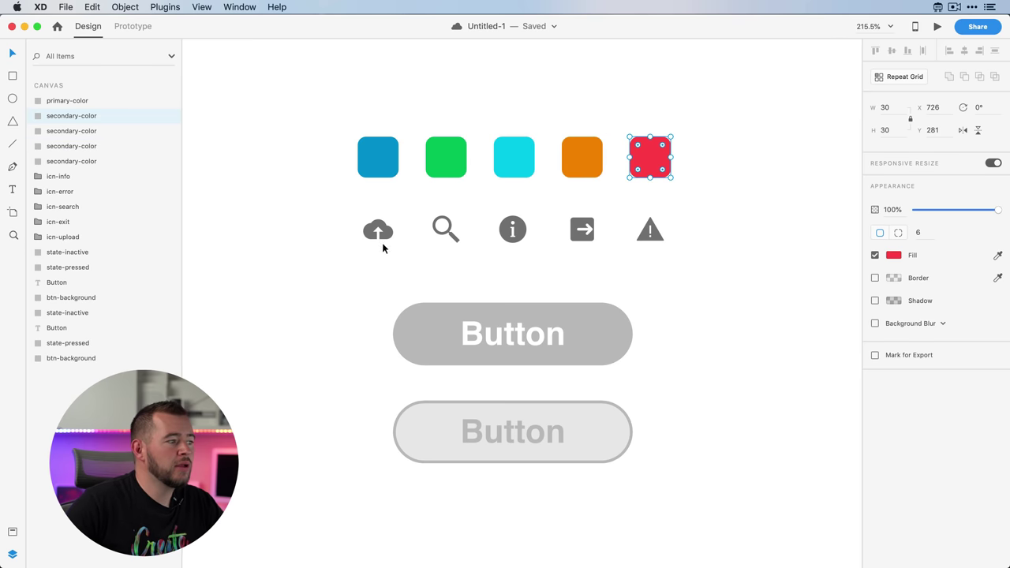
left_click_drag(315, 249, 688, 212)
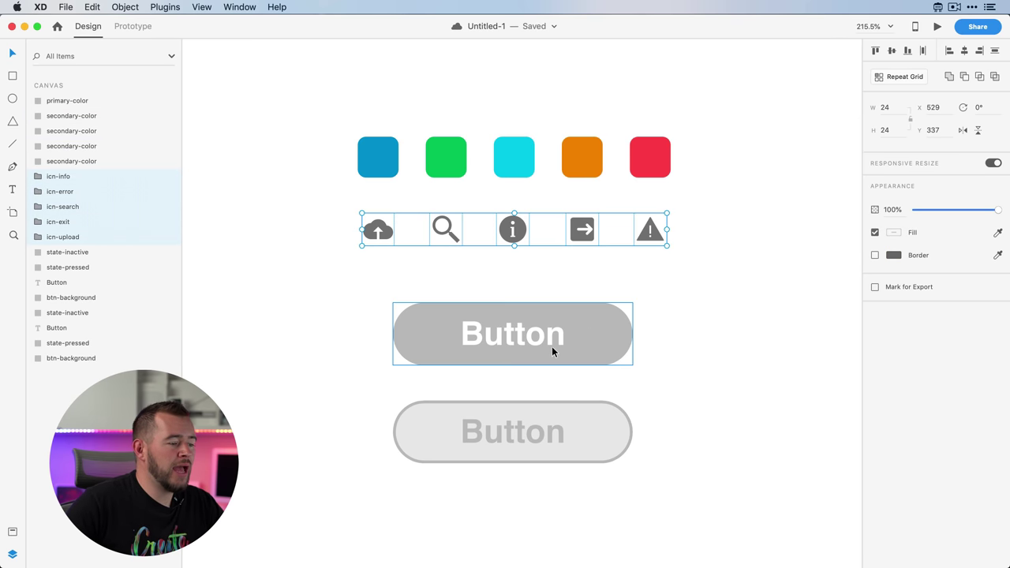
left_click(597, 350)
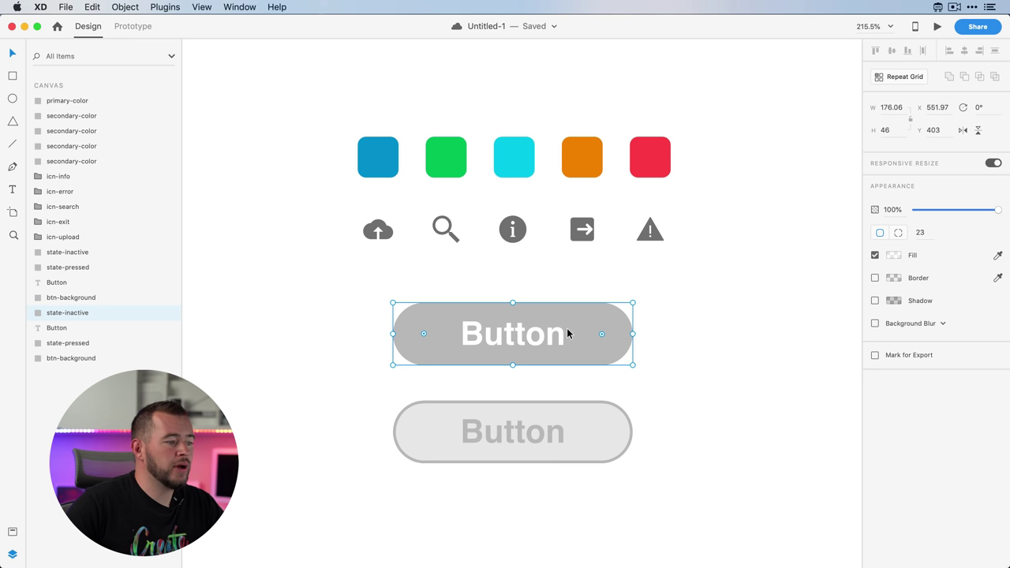
Step: Temporarily pull the filled button's inactive and pressed overlays apart and inspect the pressed overlay's fill
mouse_move(420, 325)
left_mouse_down()
mouse_move(451, 327)
mouse_move(424, 333)
mouse_move(476, 332)
mouse_move(390, 309)
mouse_move(413, 316)
mouse_move(422, 335)
left_mouse_up()
left_click(412, 334)
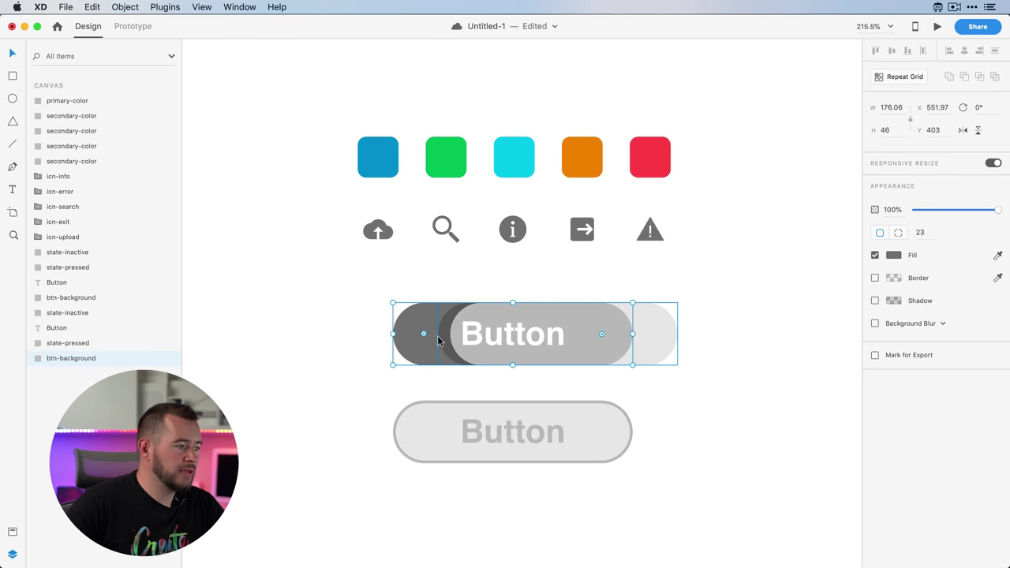
left_click(445, 339)
left_click_drag(445, 339, 401, 317)
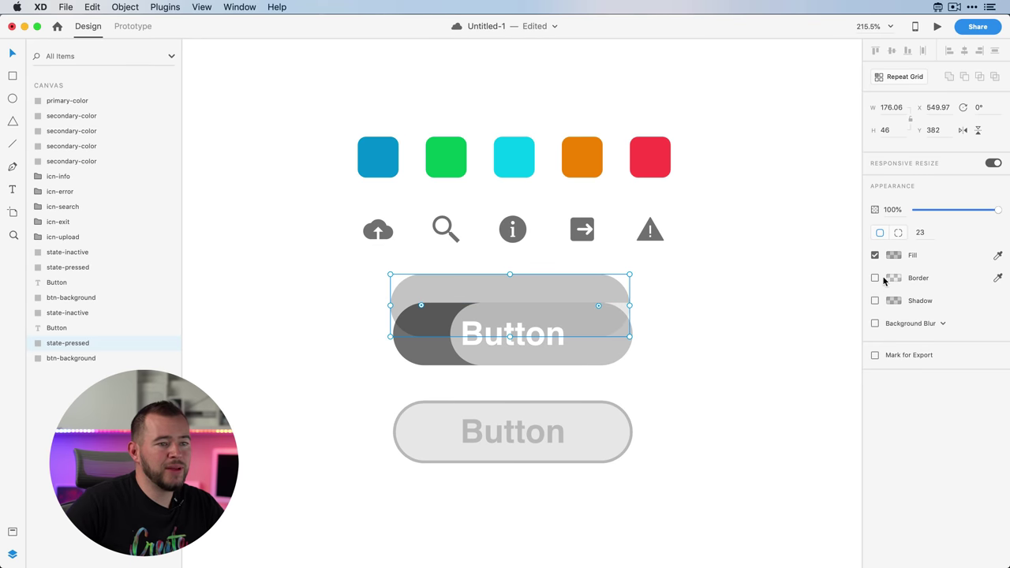
left_click(894, 255)
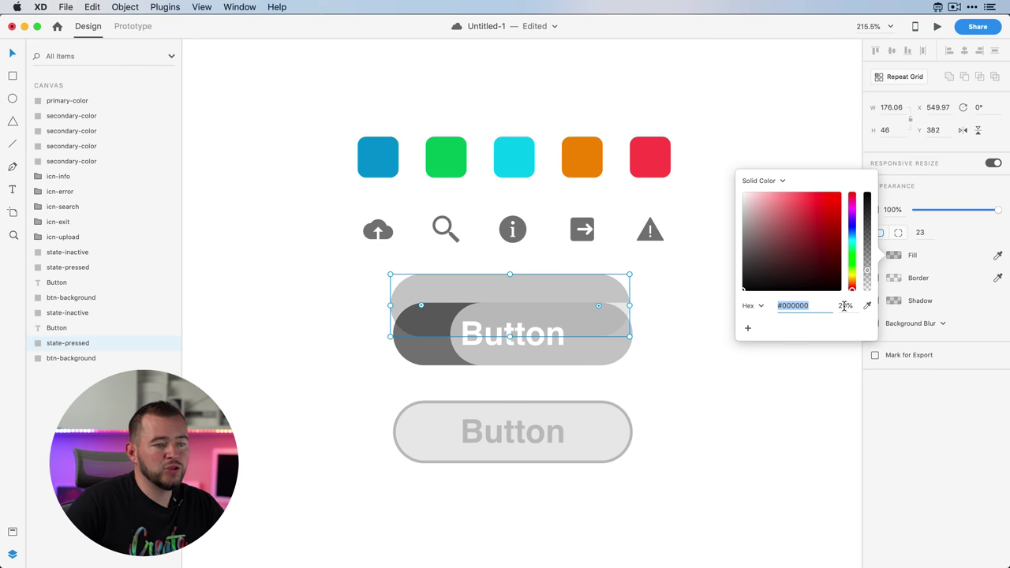
left_click_drag(416, 324, 420, 353)
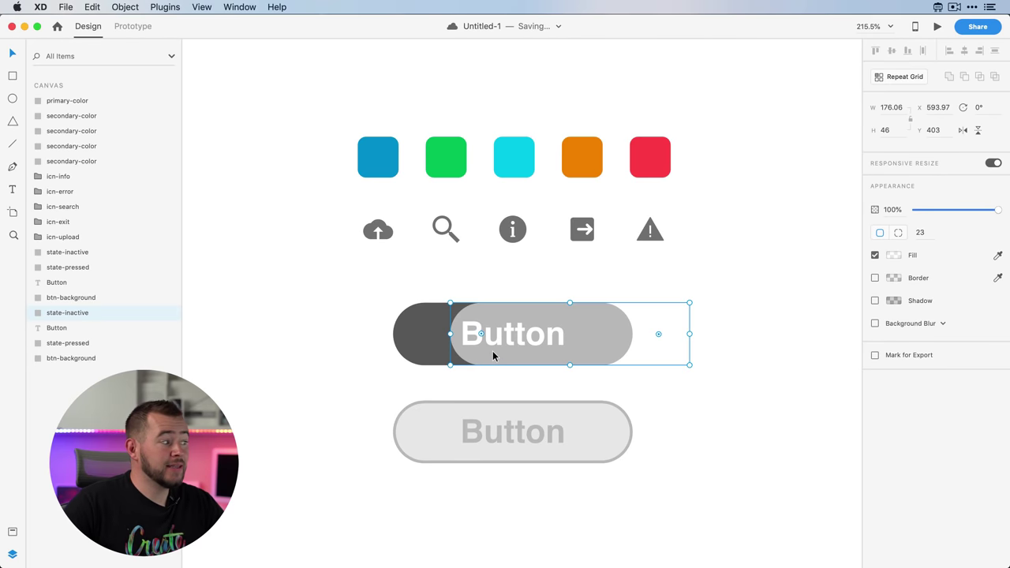
Step: Inspect the inactive overlay's fill, restore the filled button's overlays to their original position and clear the selection
left_click(893, 256)
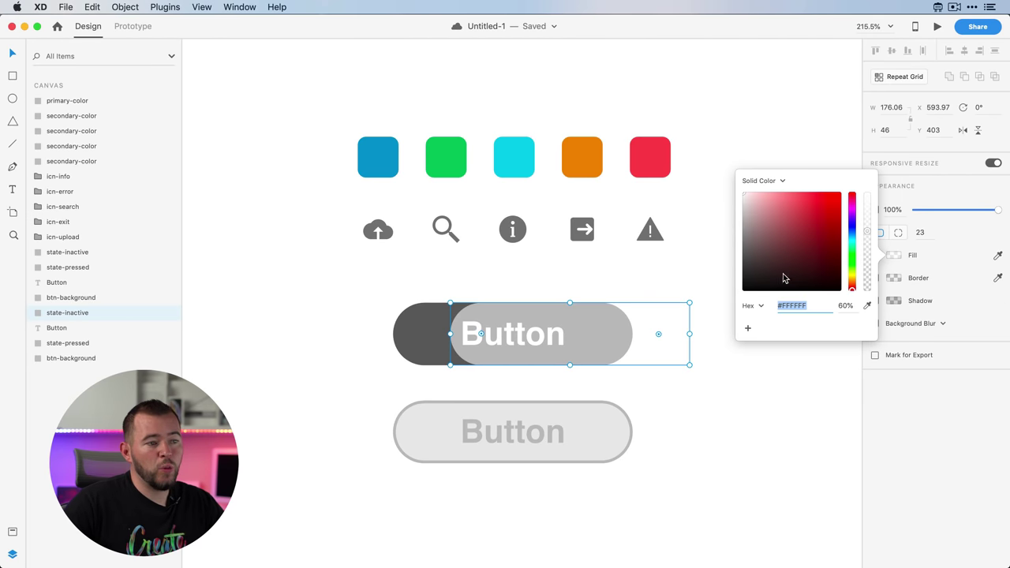
left_click(632, 391)
left_click_drag(449, 350, 551, 330)
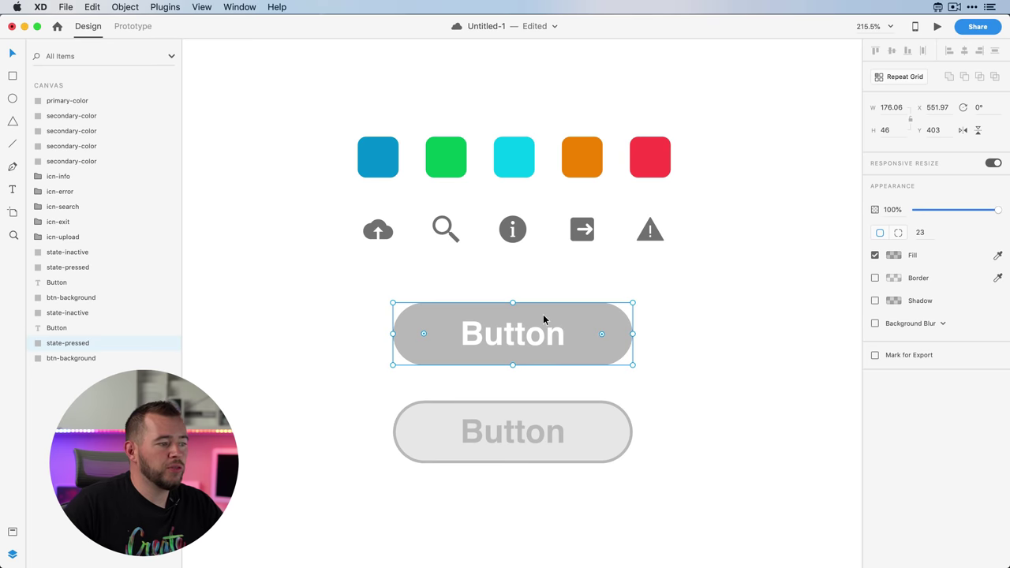
left_click(564, 288)
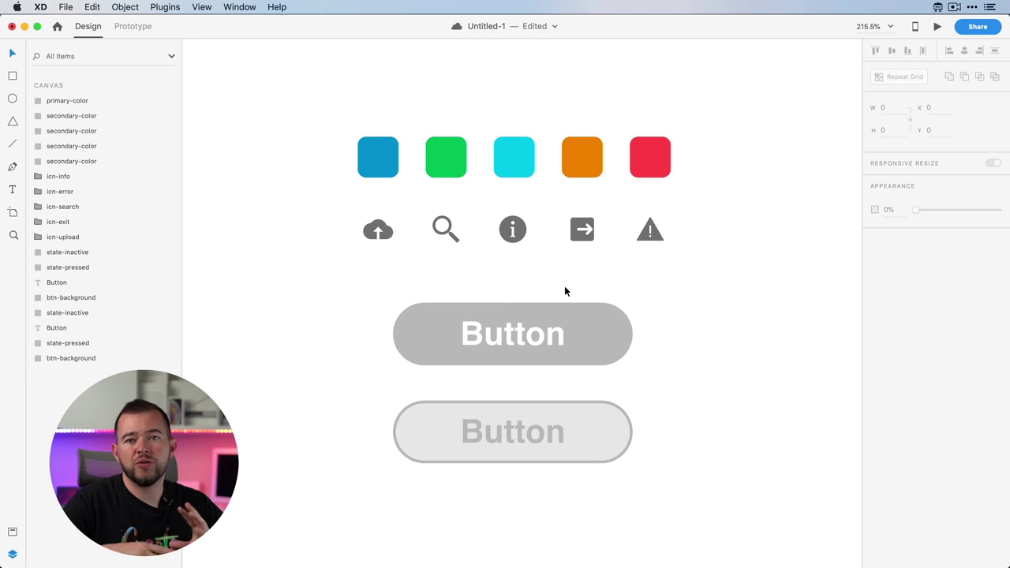
Step: Move the inactive and pressed overlays to the right, partly clear of the filled and outlined button backgrounds
left_click(444, 336)
left_click_drag(446, 341, 606, 337)
left_click(487, 449)
left_click_drag(487, 448, 658, 442)
left_click(442, 440)
left_click_drag(442, 441, 641, 439)
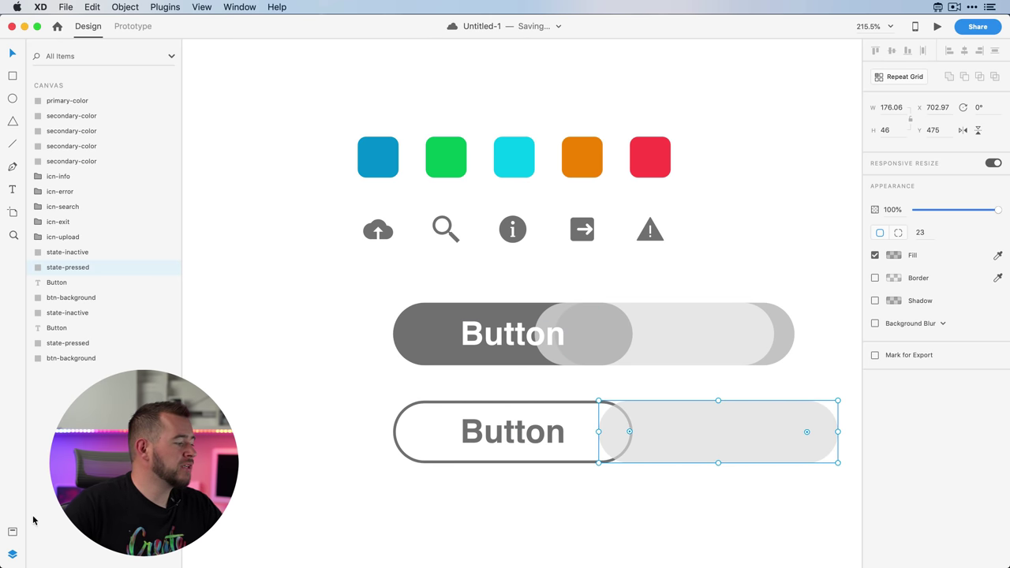
Step: Save the fills of the blue, green, cyan, orange and red swatches as document color assets
left_click(12, 532)
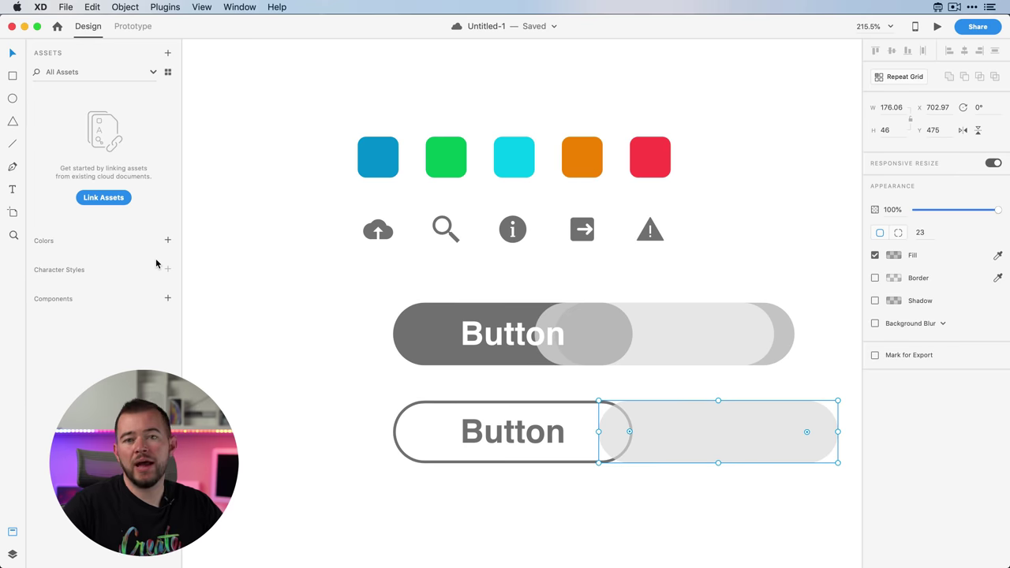
left_click(274, 227)
left_click(383, 147)
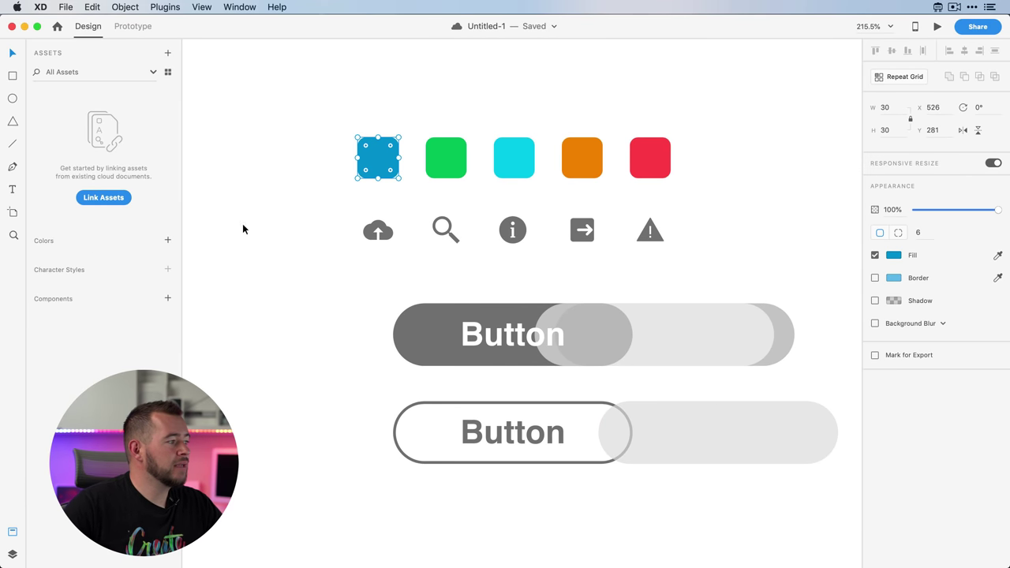
left_click(168, 241)
left_click(433, 162)
left_click(167, 101)
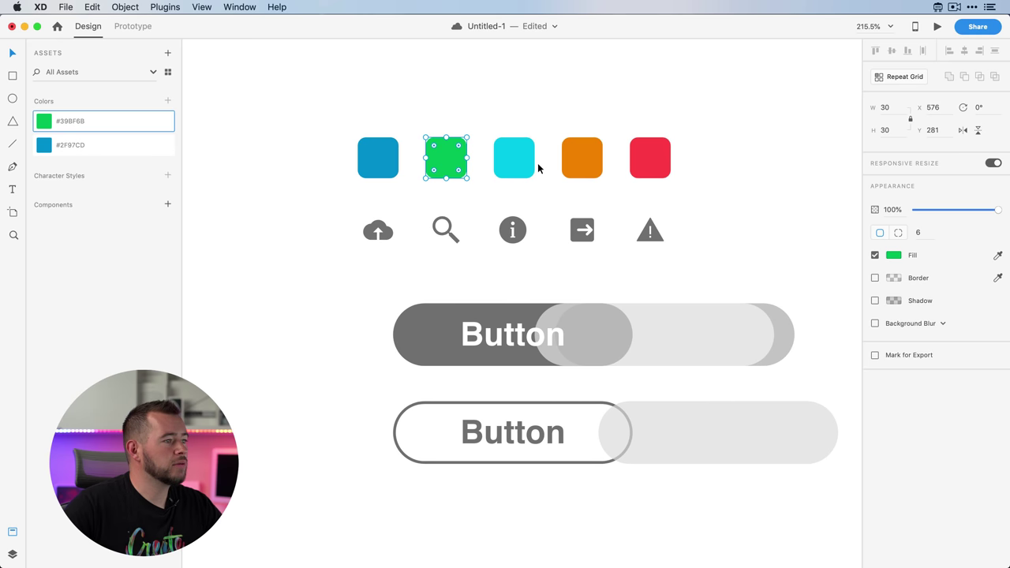
left_click(527, 165)
left_click(168, 103)
left_click(581, 159)
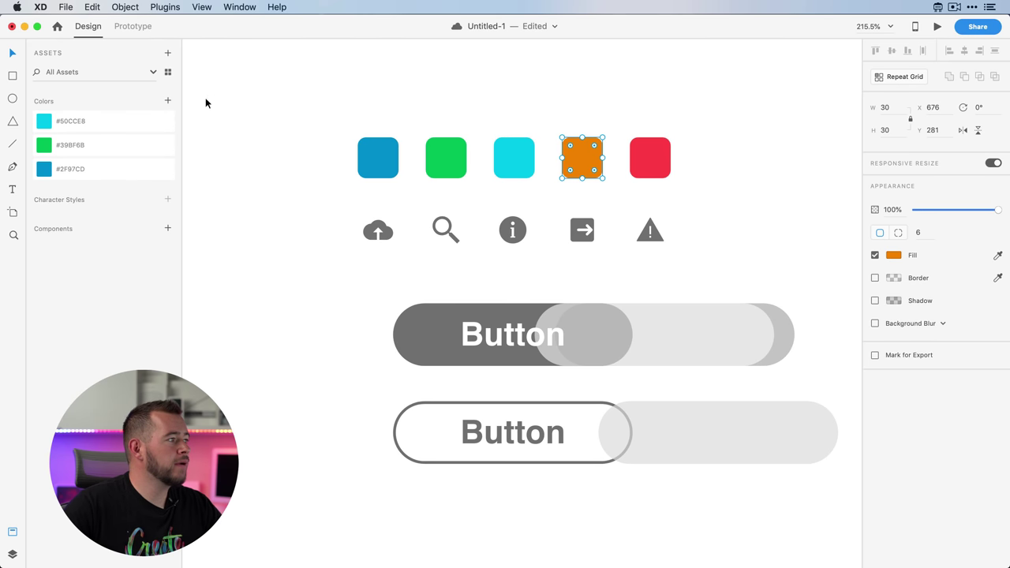
left_click(168, 102)
left_click(645, 150)
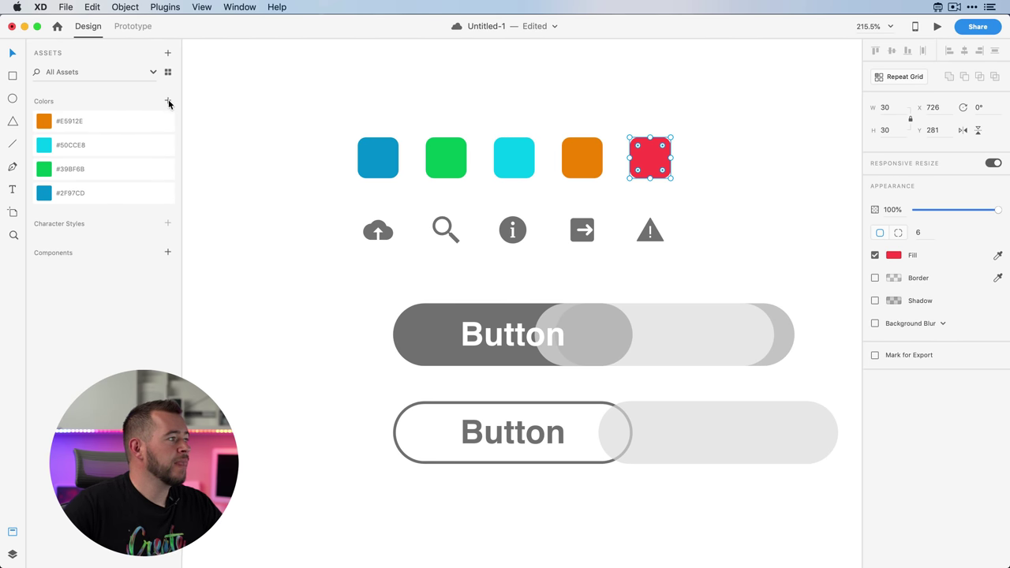
left_click(168, 101)
Step: Rename the blue color asset "default" and the green color asset "success"
double_click(71, 216)
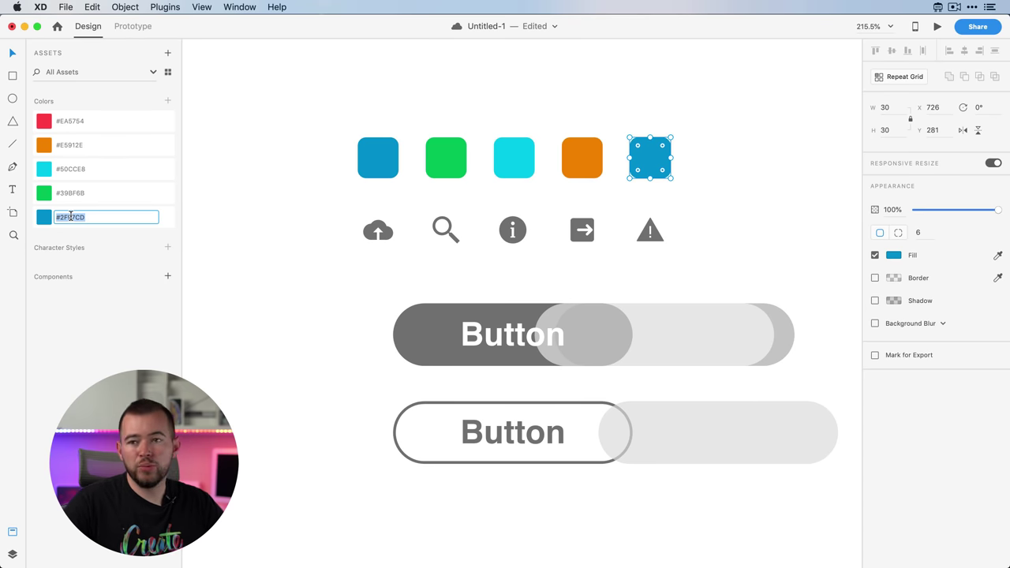
type("default")
key("Return")
left_click(71, 202)
double_click(71, 202)
type("success")
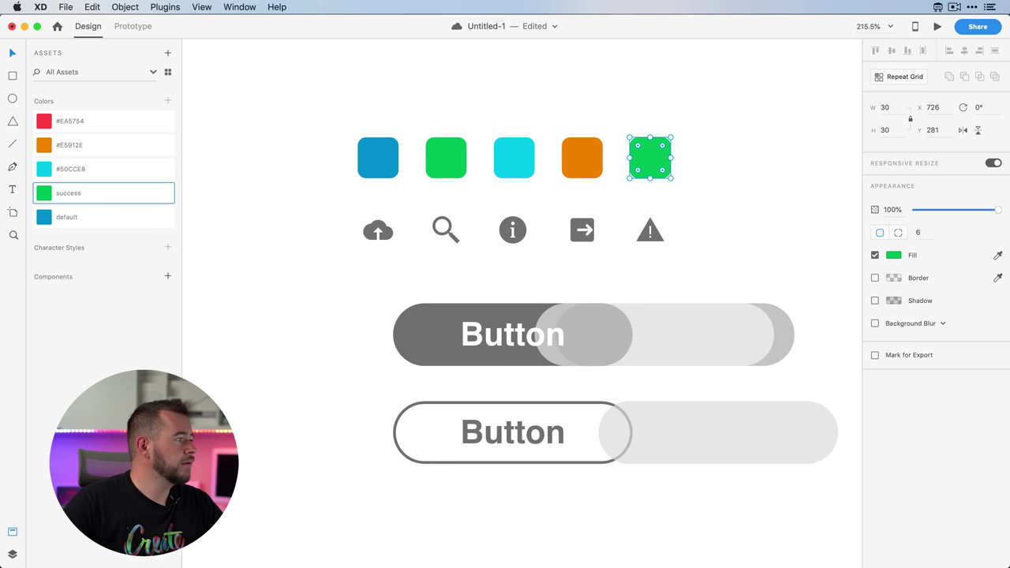
Step: Rename the cyan color asset "information" and the orange color asset "warning"
double_click(74, 170)
type("information")
key("Return")
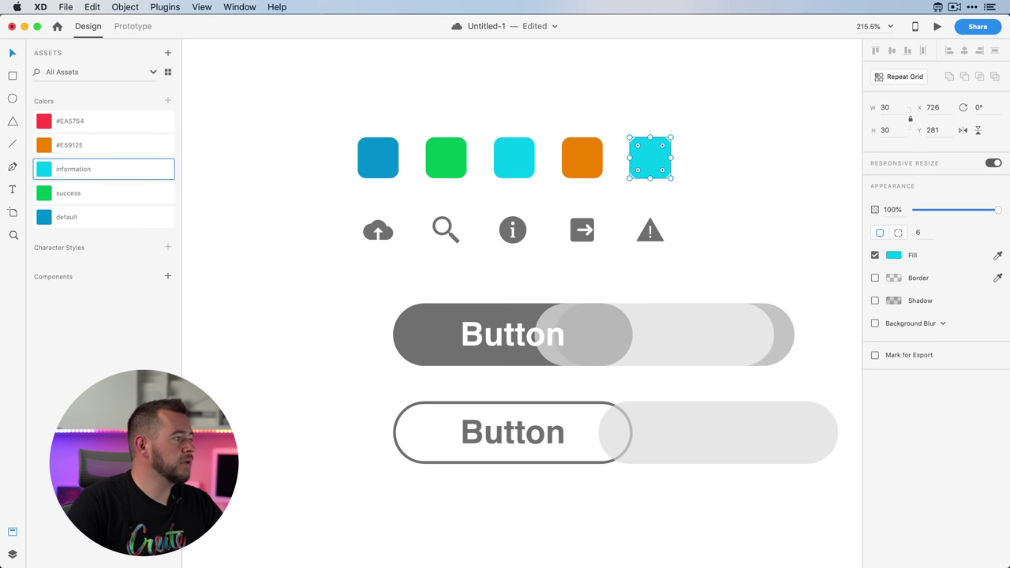
left_click(67, 145)
double_click(67, 145)
type("warning")
key("Return")
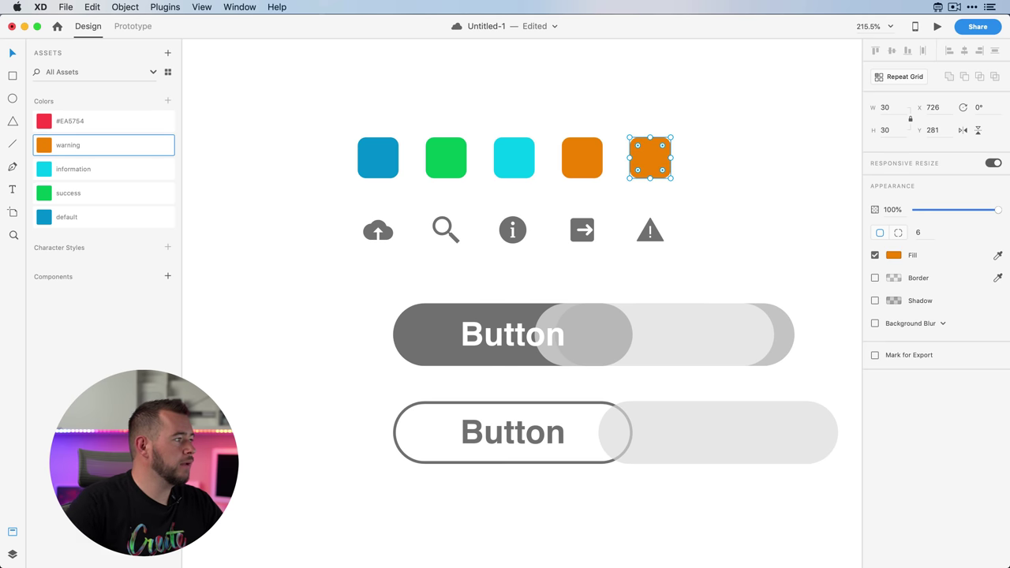
Step: Rename the red color asset "danger", leave the fifth swatch filled with it and clear the selection
left_click(68, 121)
double_click(67, 121)
type("danger")
key("Return")
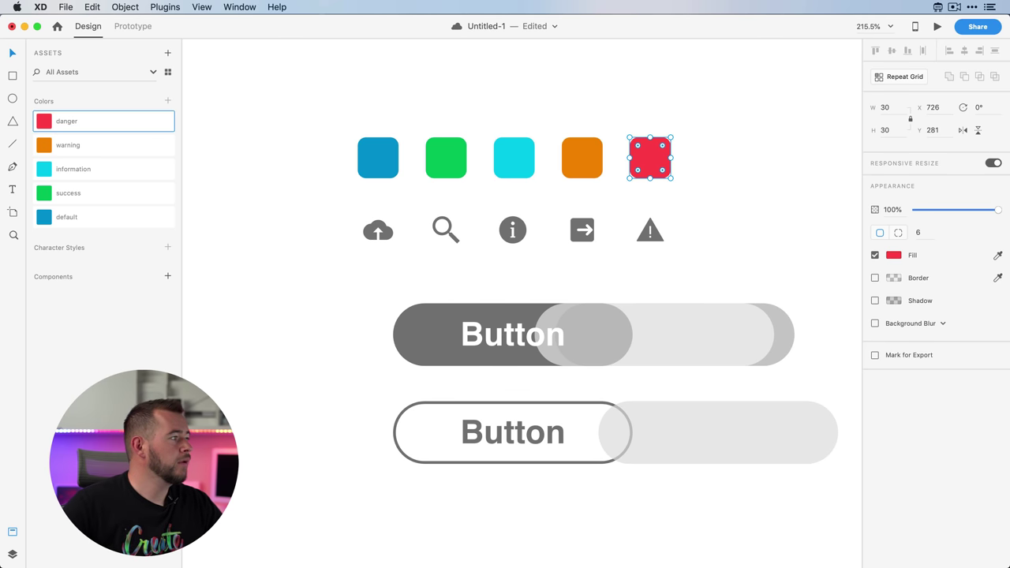
left_click(306, 134)
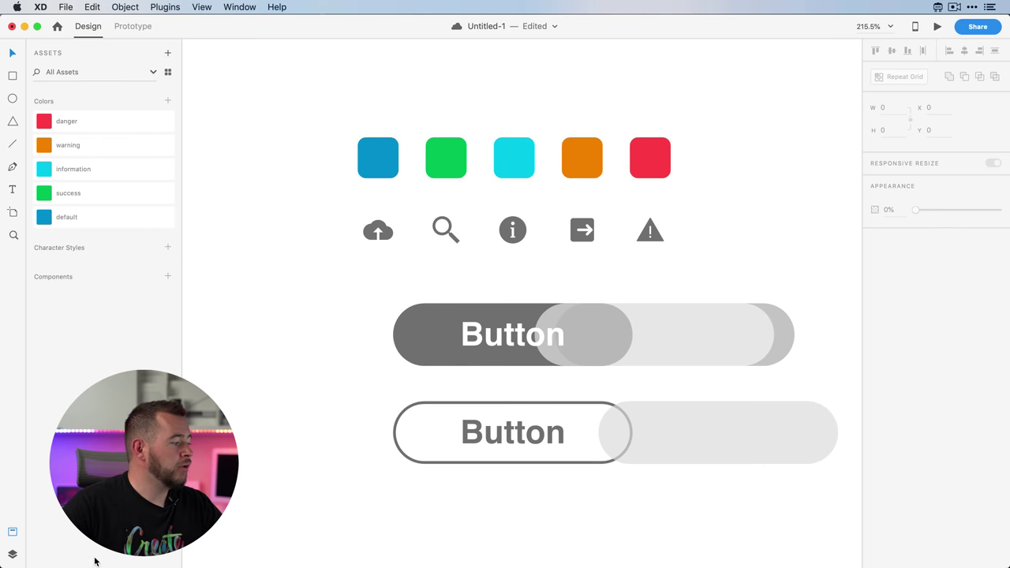
left_click(14, 555)
left_click(374, 236)
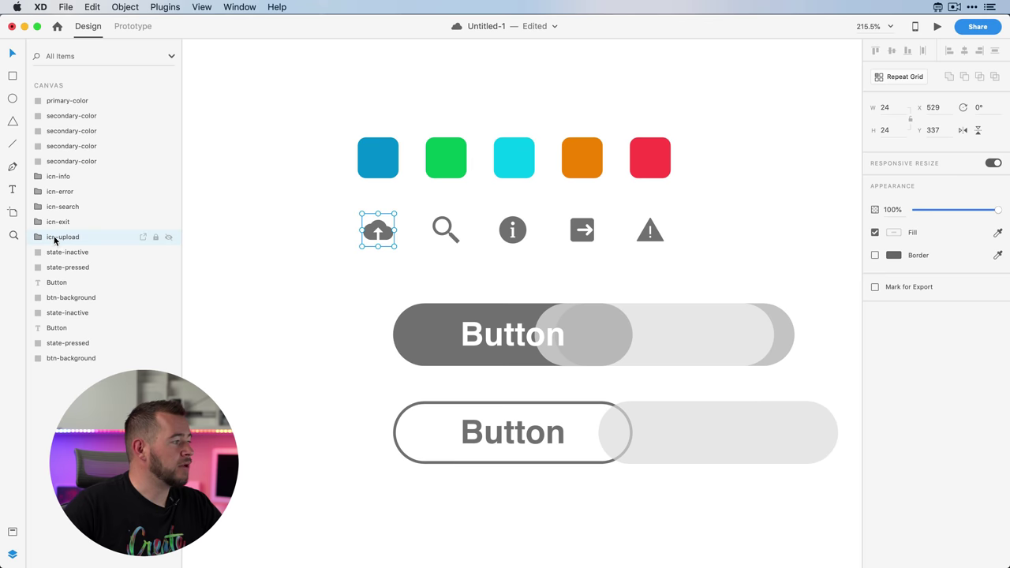
left_click(66, 193)
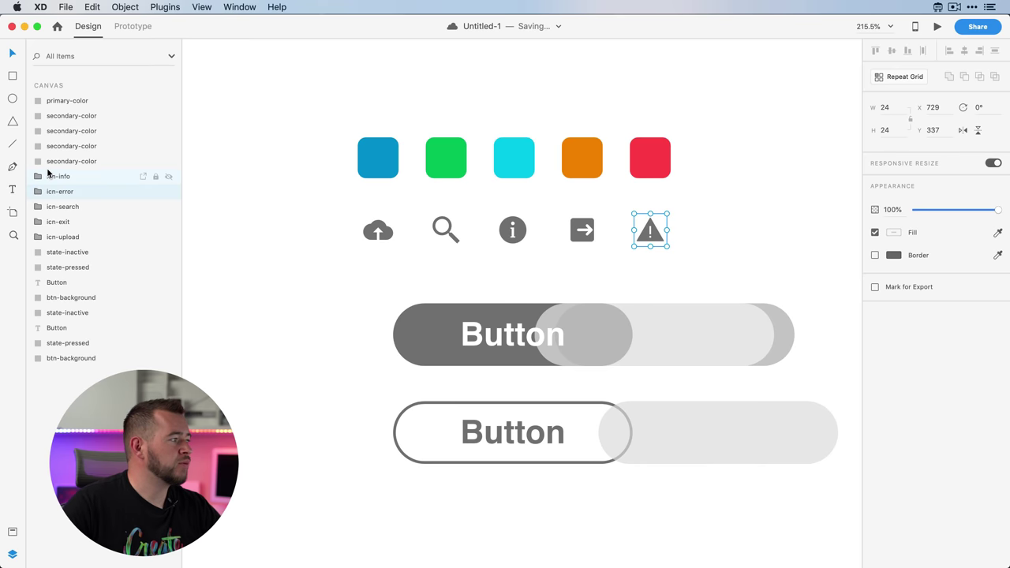
left_click(300, 317)
Step: Fill the background of the filled button with the default color asset
left_click(417, 338)
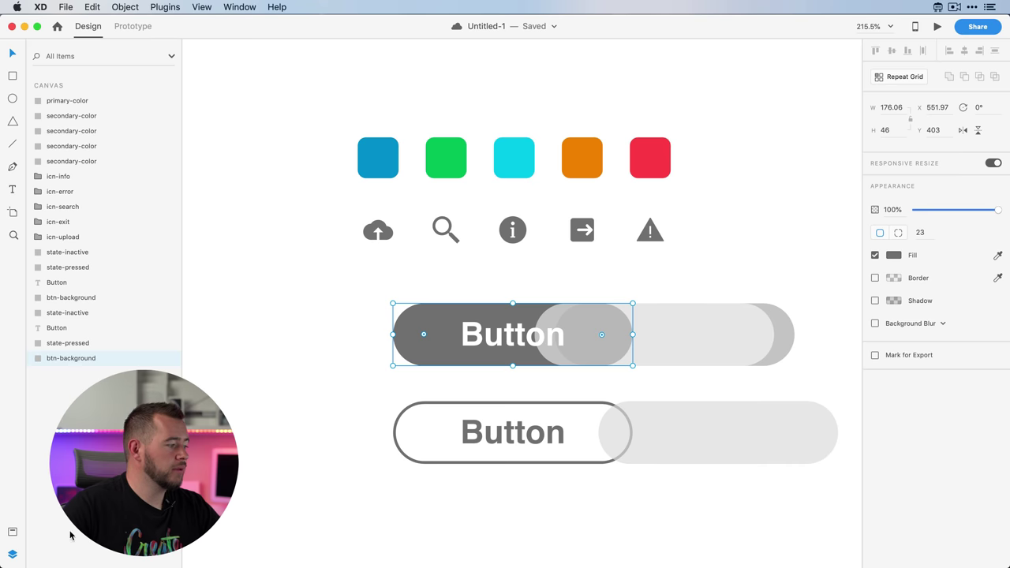
left_click(13, 533)
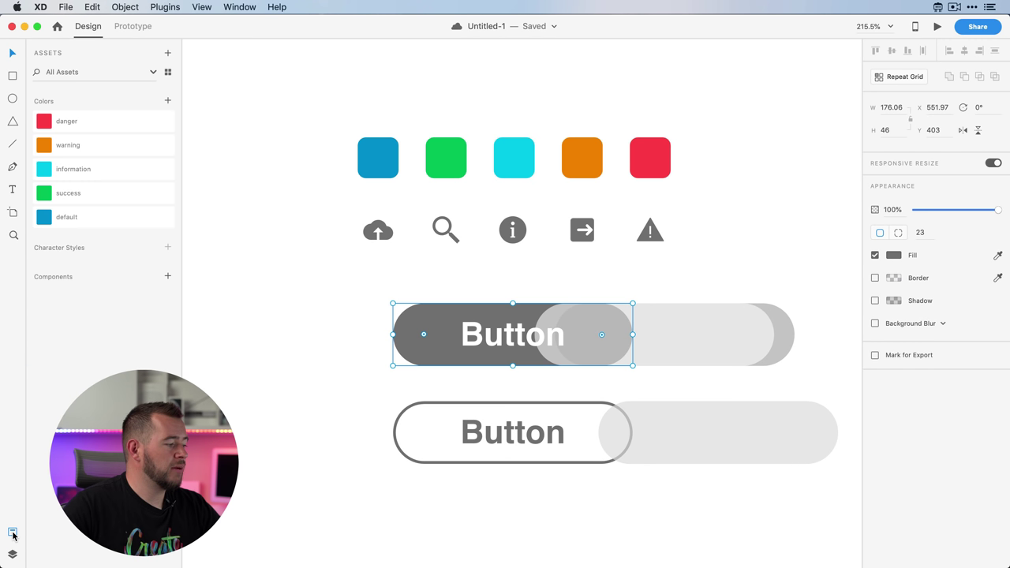
left_click(45, 220)
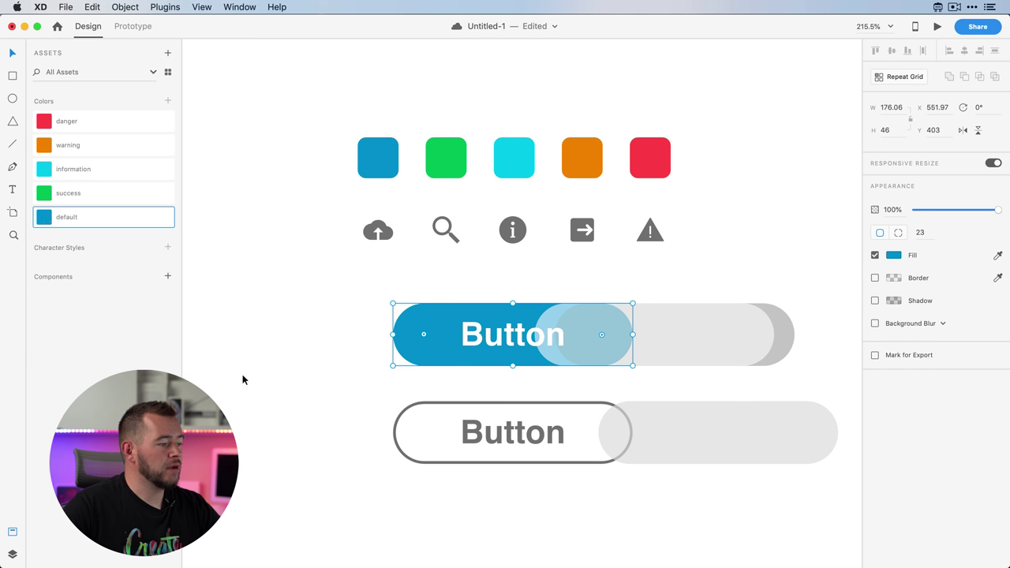
Step: Apply the default color asset as the border of the outlined button, keeping its fill switched off
left_click(405, 415)
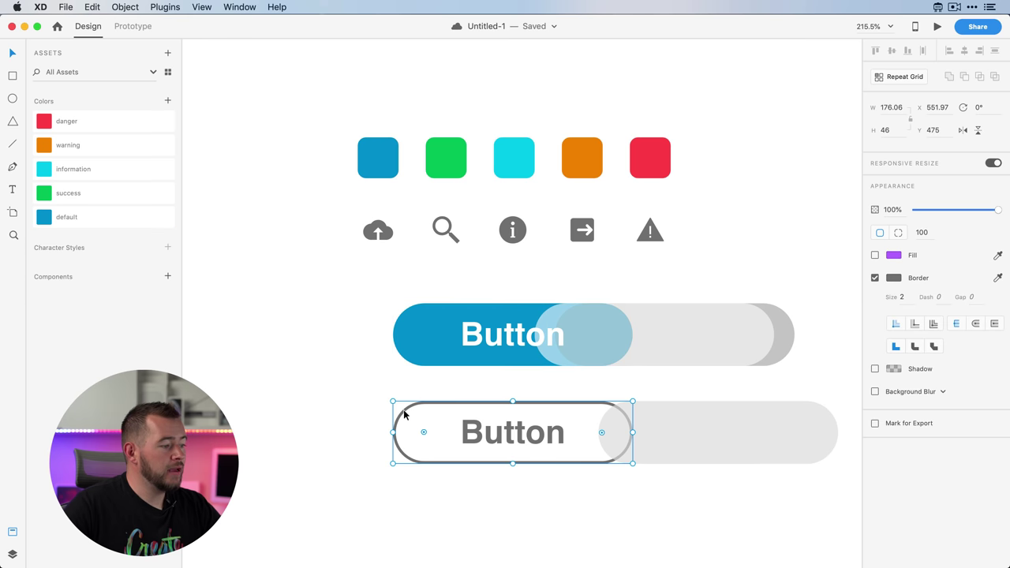
left_click(52, 223)
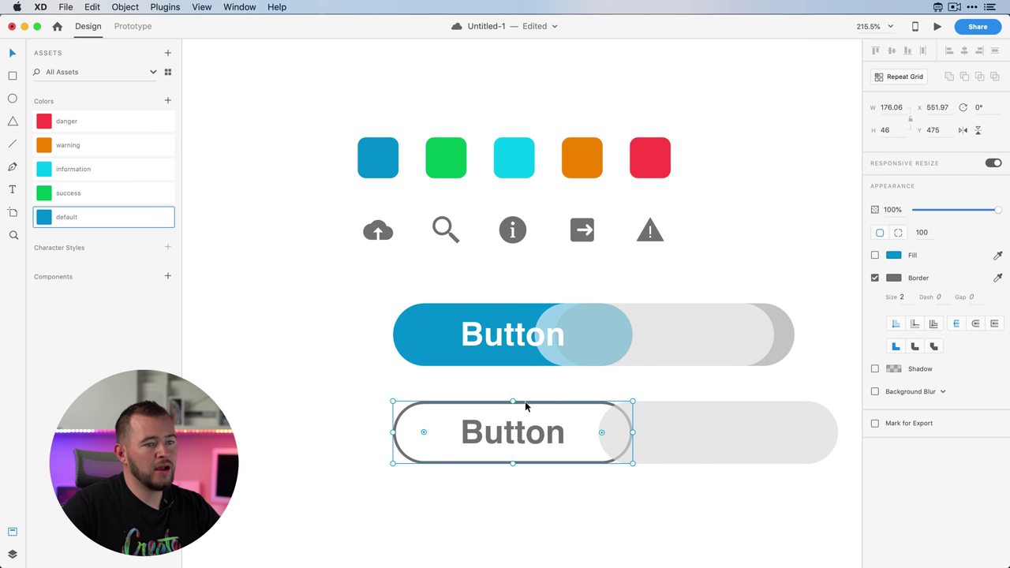
left_click(876, 257)
left_click(876, 257)
right_click(49, 221)
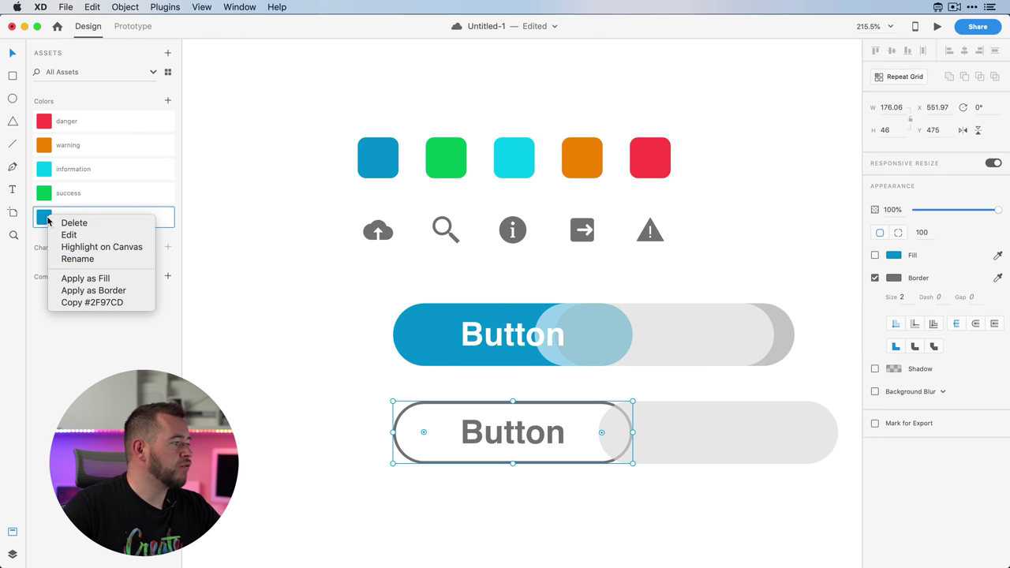
left_click(80, 291)
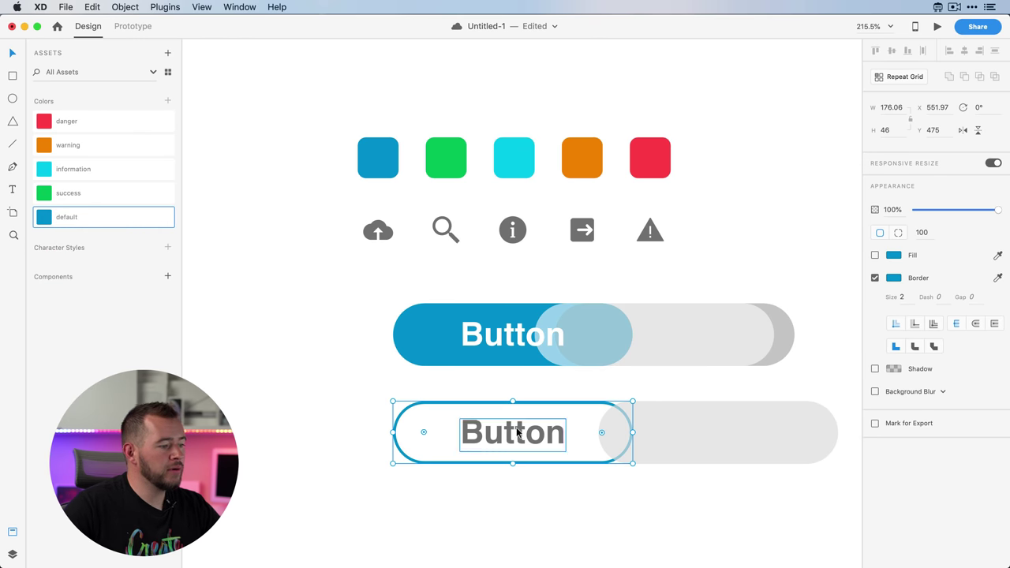
Step: Fill the outlined button's text with the default color asset and clear the selection
double_click(490, 436)
left_click(43, 217)
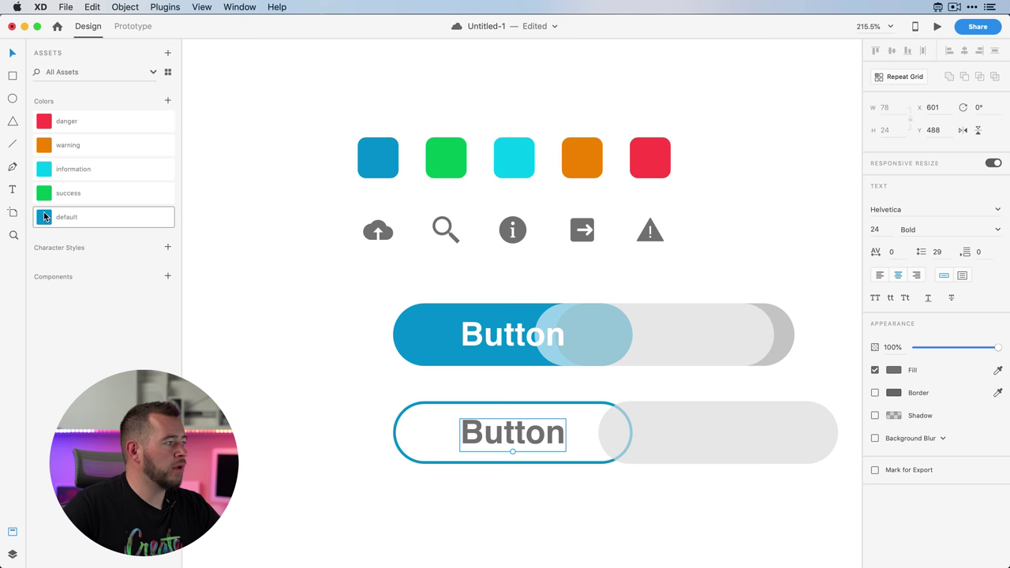
left_click(313, 379)
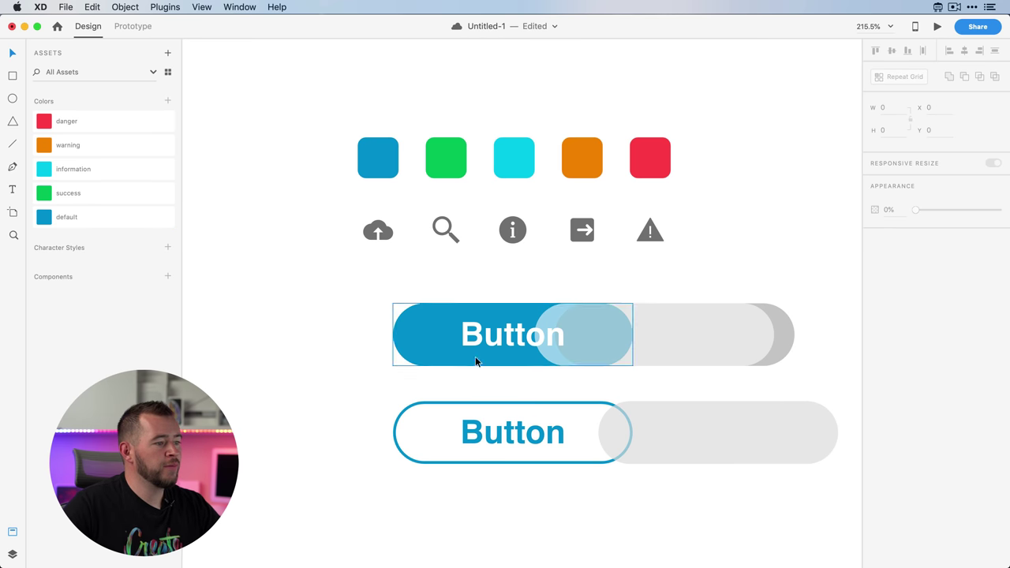
Step: Fill the upload icon and the magnifier shape inside the search icon with the default color asset
left_click(380, 232)
left_click(79, 216)
left_click(440, 232)
left_click(442, 234)
left_click(80, 216)
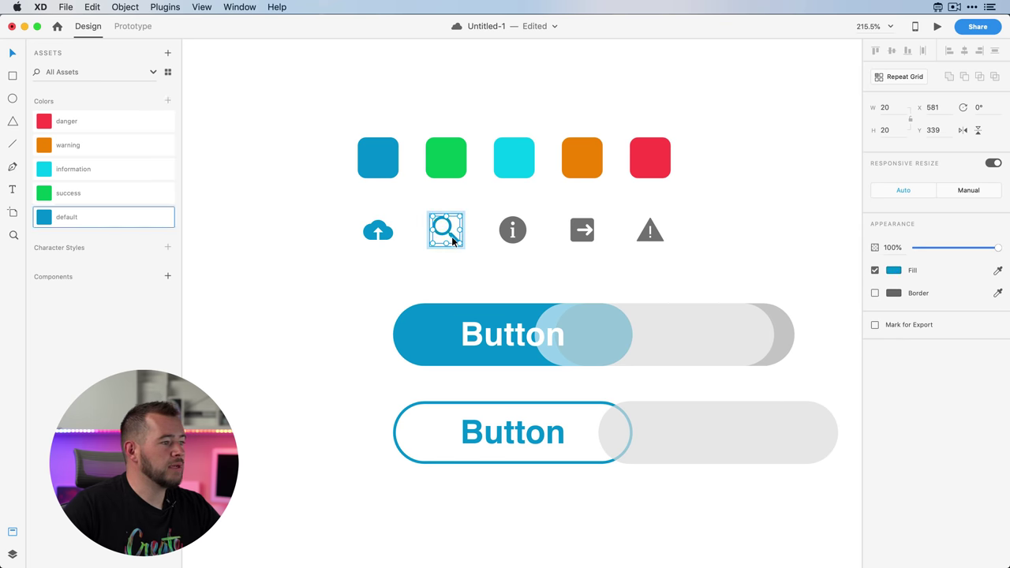
Step: Fill the info, exit and error icons with the default color asset and clear the selection
double_click(512, 231)
left_click(79, 216)
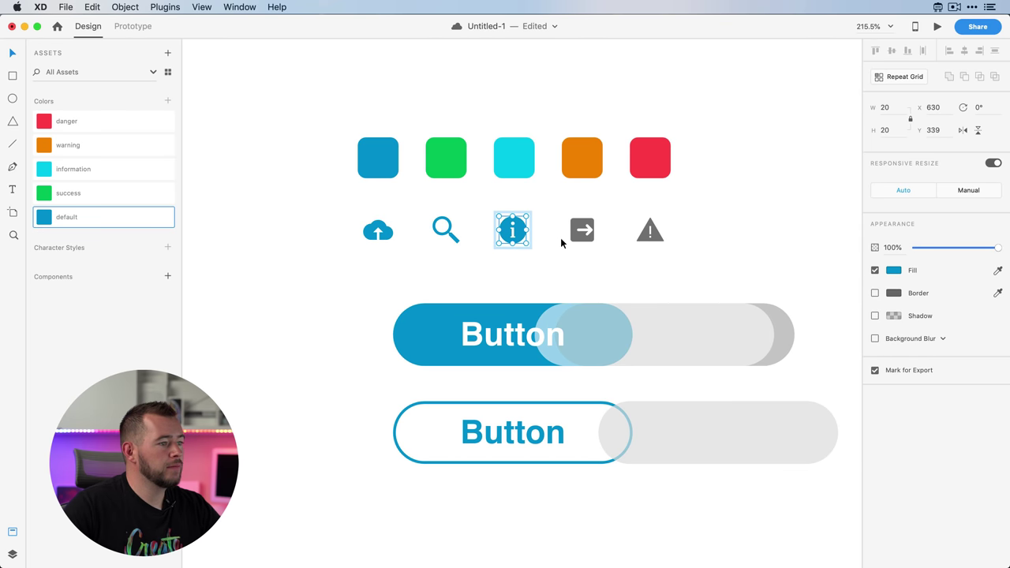
double_click(580, 233)
left_click(47, 219)
double_click(647, 231)
left_click(46, 218)
left_click(246, 262)
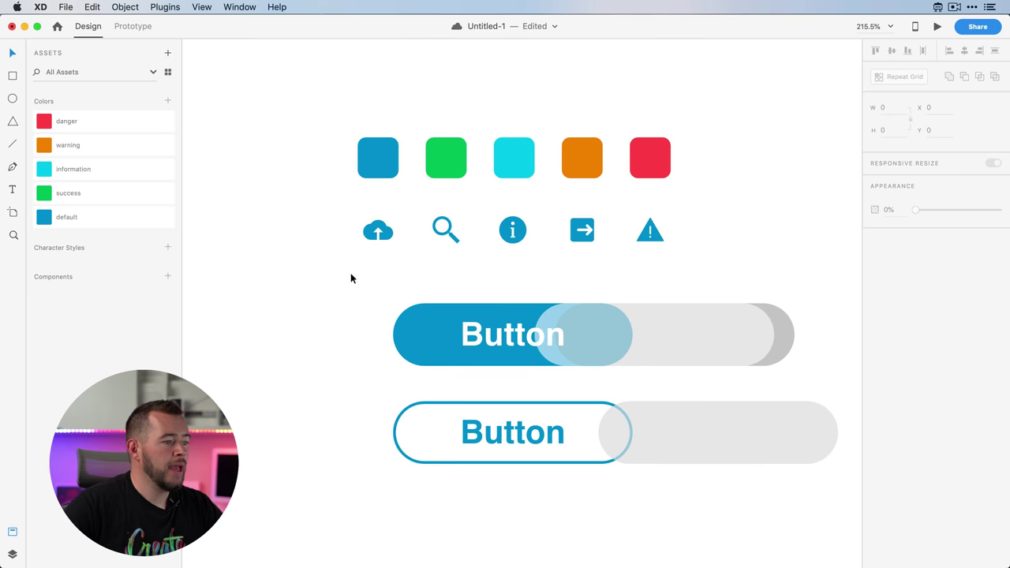
Step: Move the state overlays beside each button so they exactly cover the filled and the outlined button
left_click_drag(747, 339, 621, 340)
left_click(685, 339)
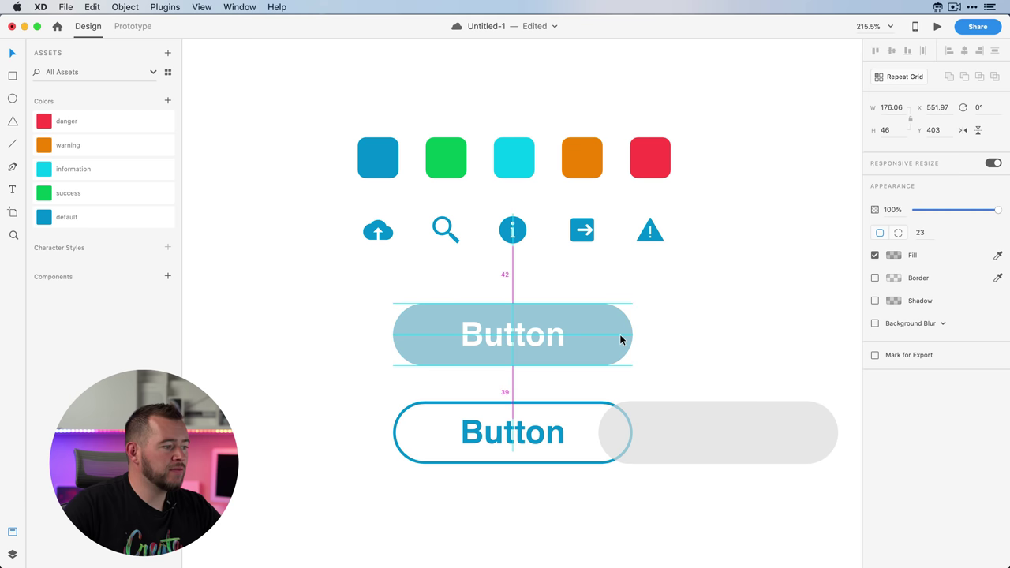
left_click_drag(737, 447, 572, 445)
left_click_drag(718, 418, 397, 462)
Step: Turn the filled button with its text and state overlays into a component named button-primary
left_click_drag(704, 307, 436, 375)
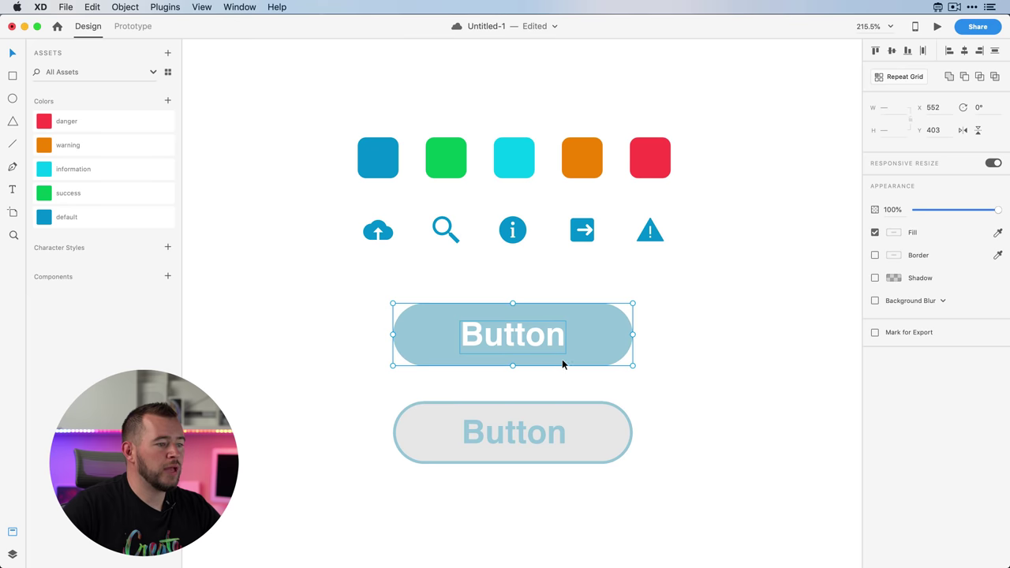
left_click(685, 370)
left_click_drag(702, 286, 365, 365)
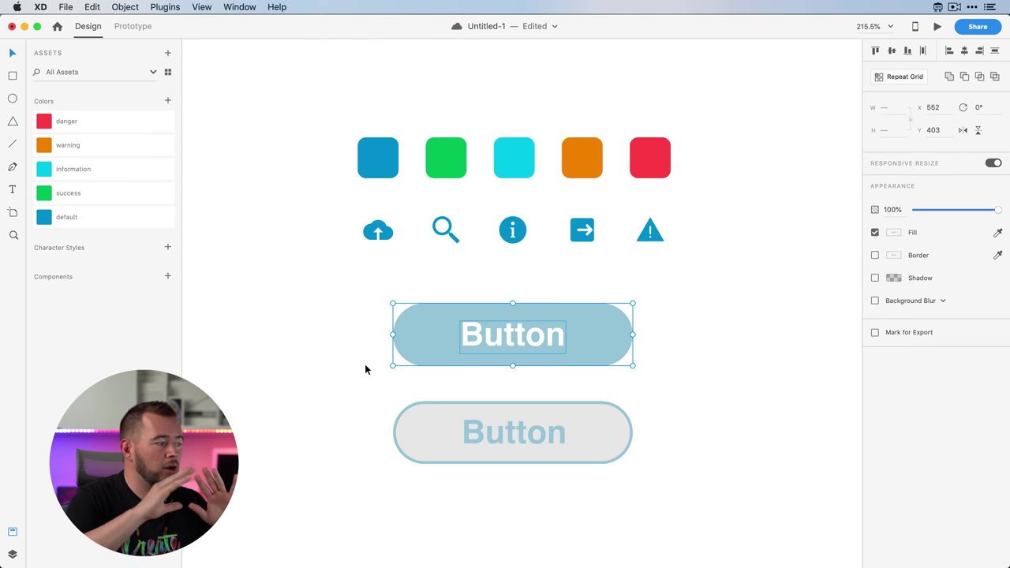
left_click(167, 278)
double_click(80, 296)
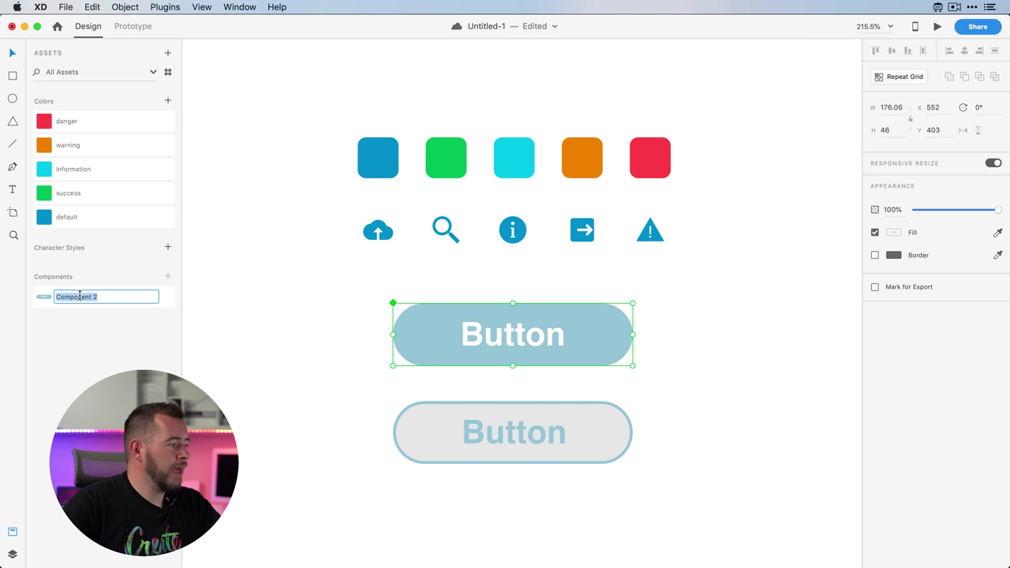
type("button-primary")
key("Return")
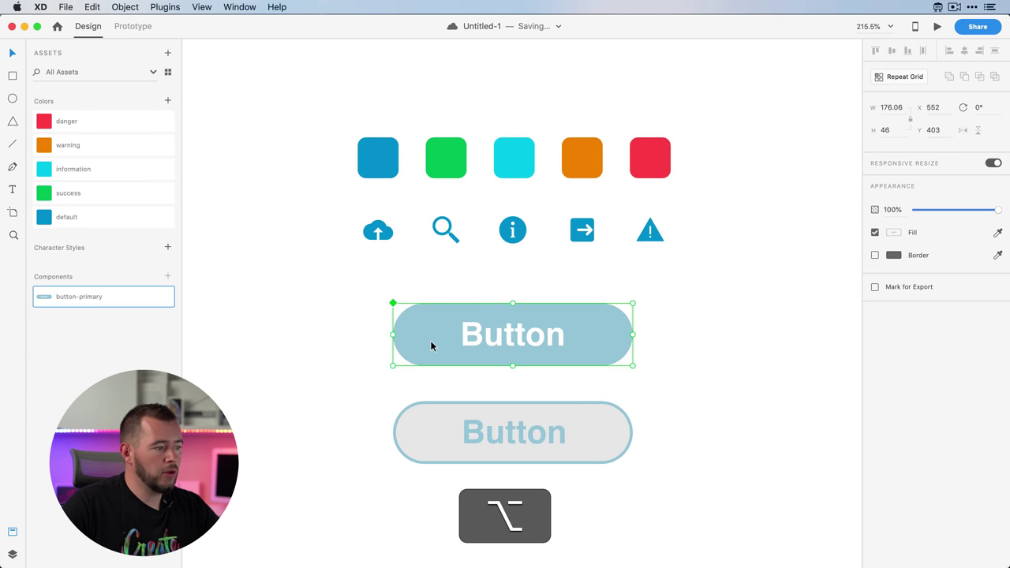
Step: Duplicate the button-primary component beside the original and try moving the inactive overlay in the main component, then undo that move
left_click_drag(429, 344, 681, 343)
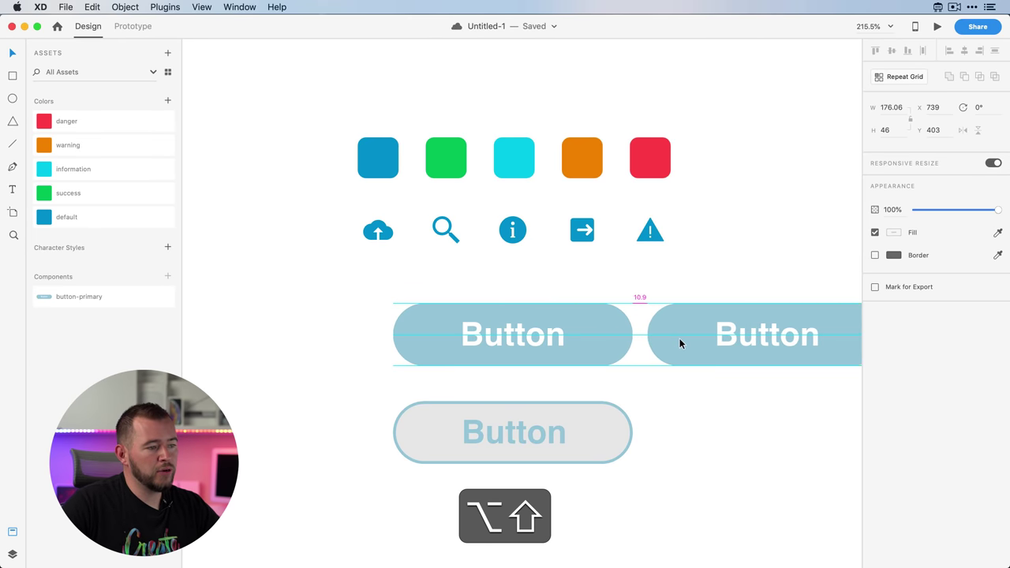
scroll(681, 343, "right", 3)
left_click(535, 344)
left_click_drag(534, 340, 496, 363)
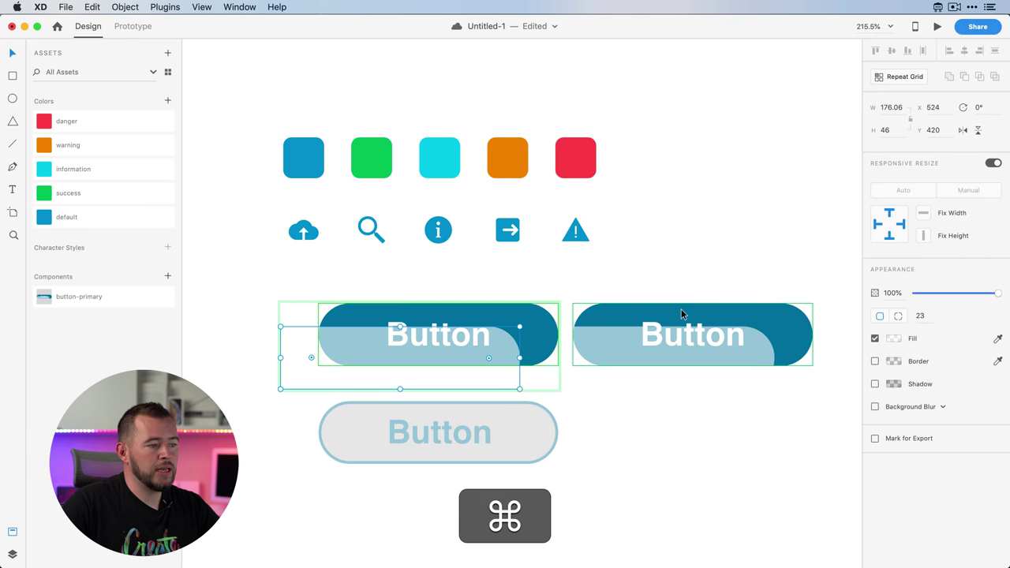
key("super+z")
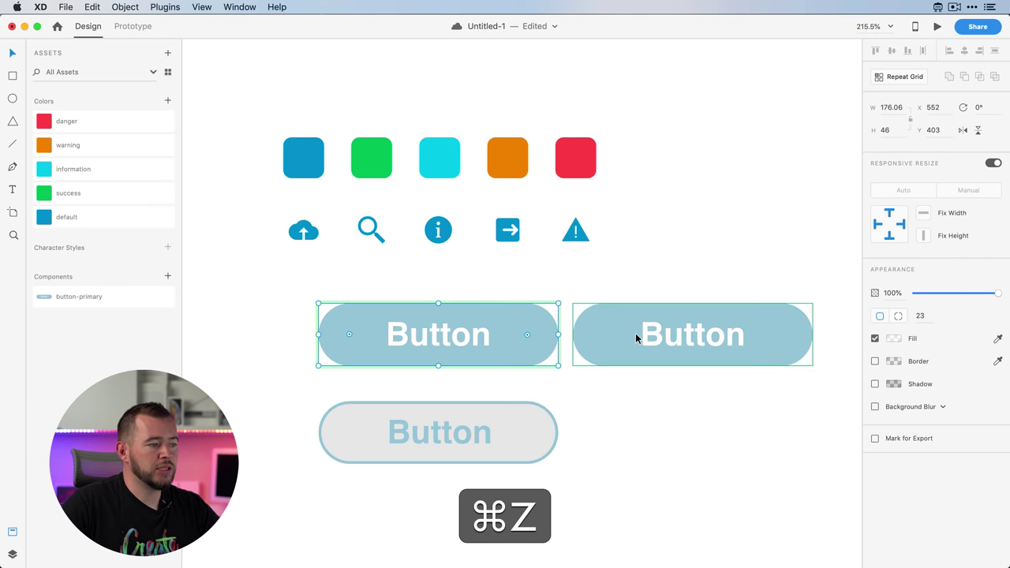
Step: Hide the state-inactive and state-pressed layers inside the main button-primary component
left_click(13, 552)
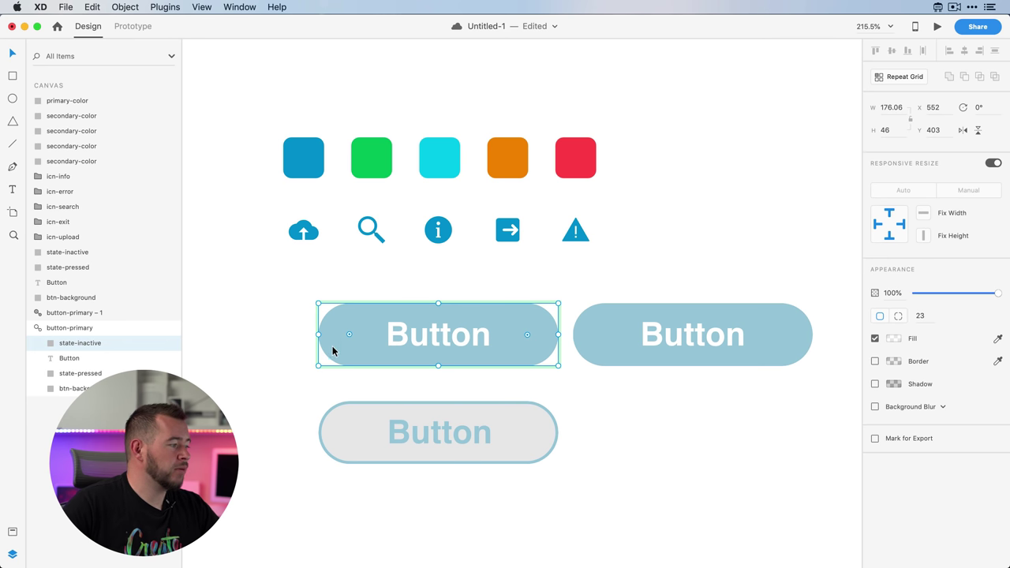
left_click(169, 344)
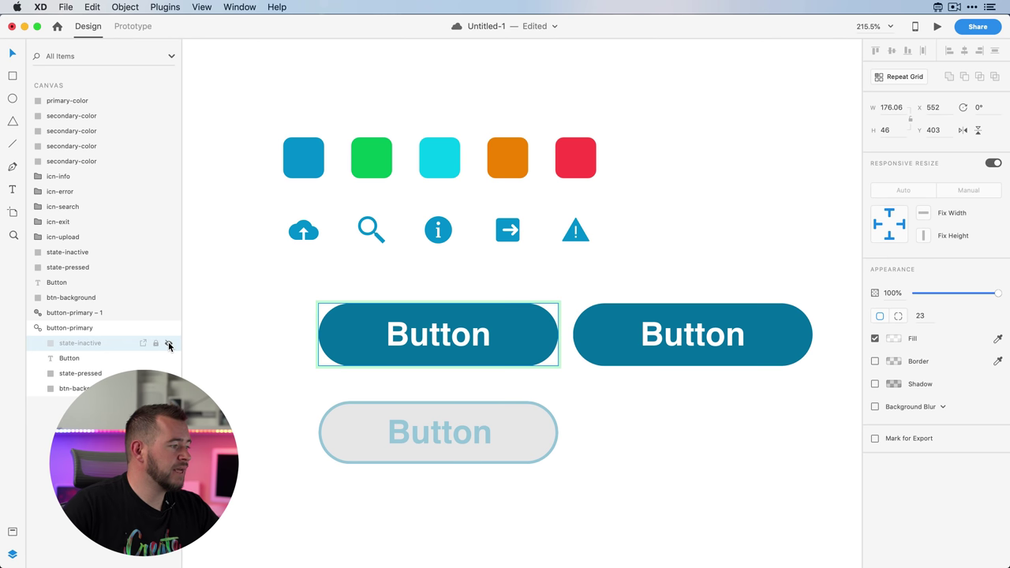
left_click(169, 374)
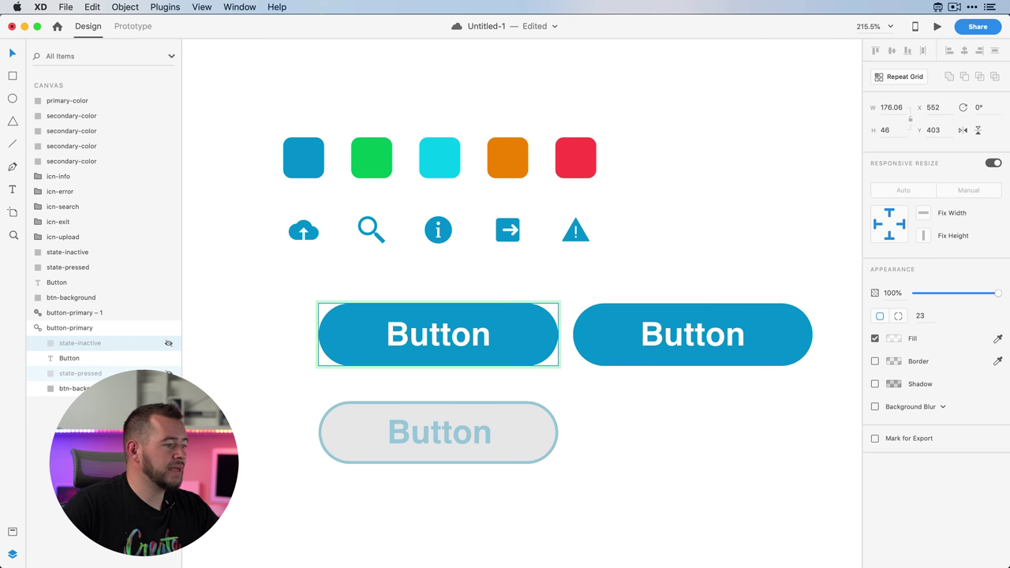
left_click(255, 368)
left_click_drag(399, 348, 337, 322)
key("super+z")
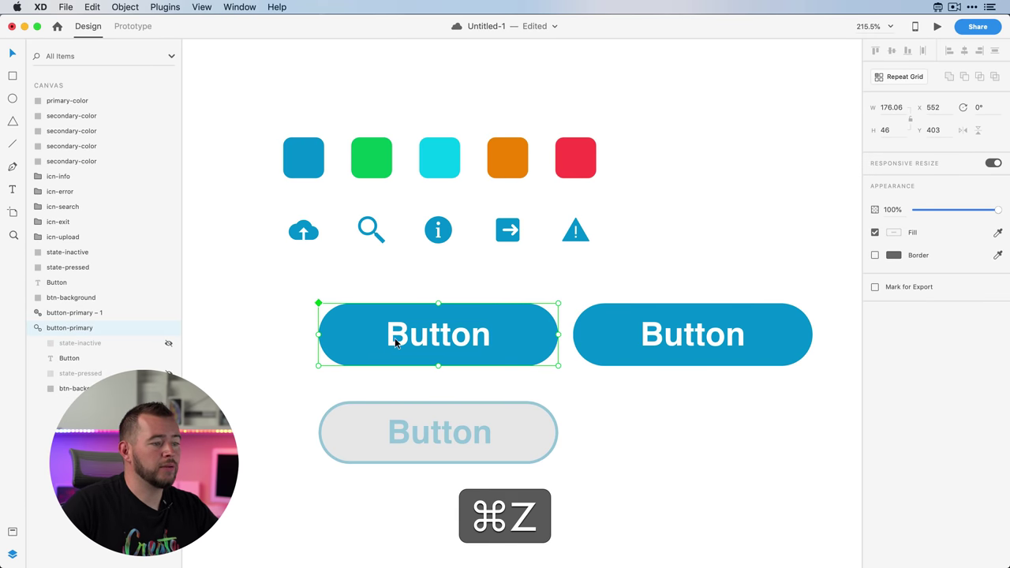
Step: Show and hide again the state-inactive and state-pressed layers in the button-primary copy to preview its states
double_click(683, 336)
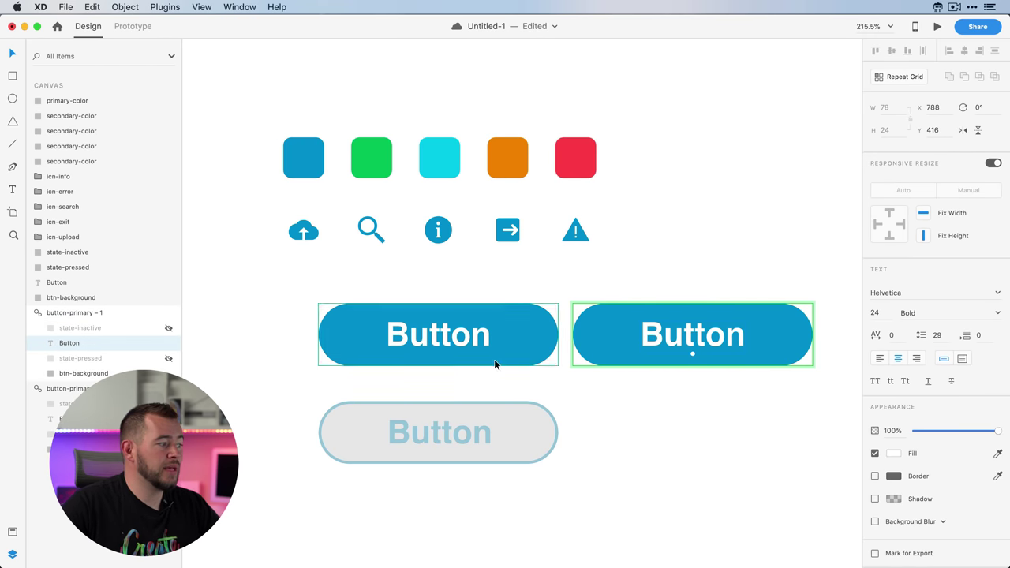
left_click(169, 330)
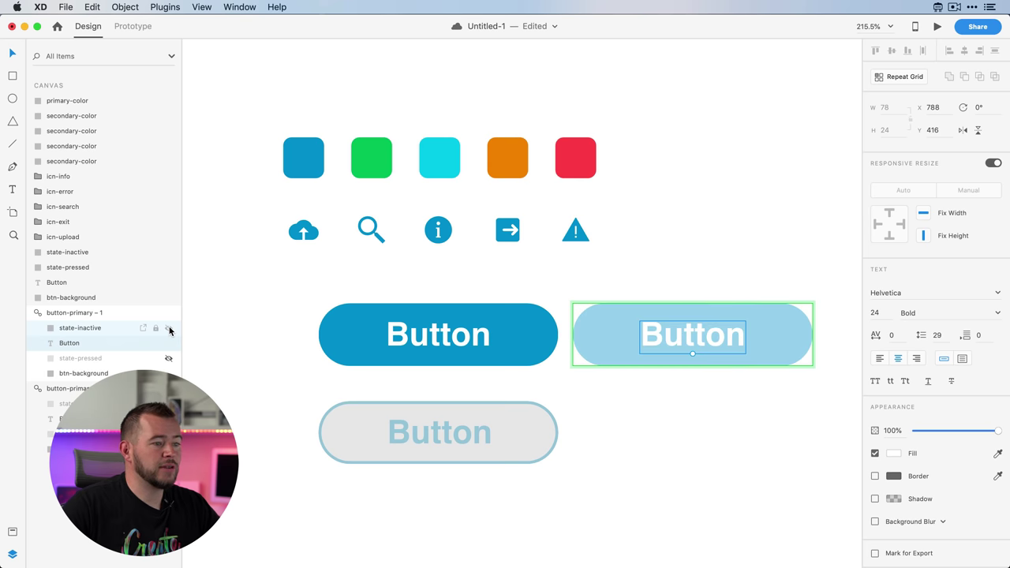
left_click(169, 329)
left_click(169, 360)
left_click(169, 360)
left_click(689, 282)
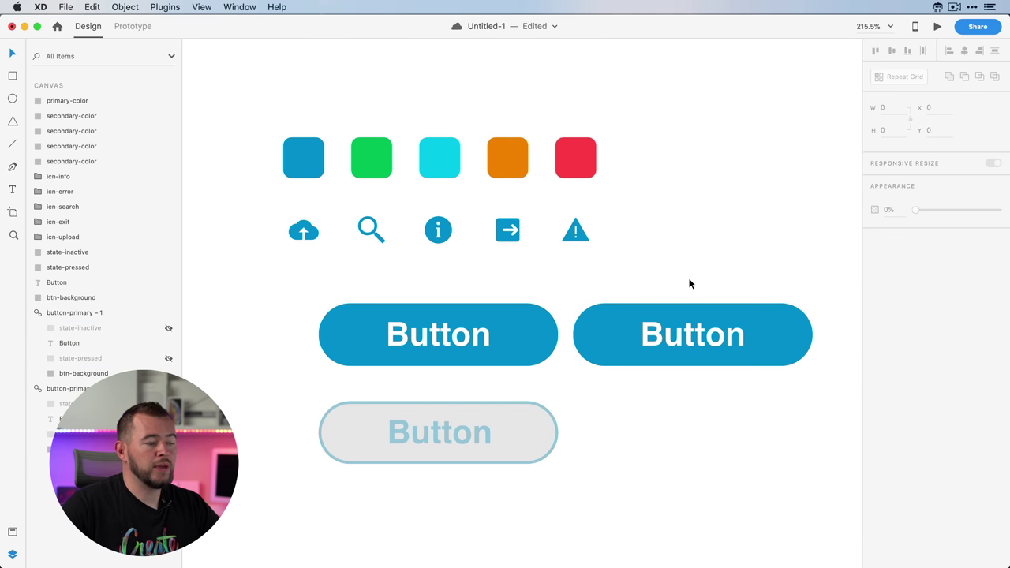
Step: Turn the outlined button with its text and state overlays into a component named button-secondary
scroll(689, 284, "down", 2)
scroll(688, 284, "down", 2)
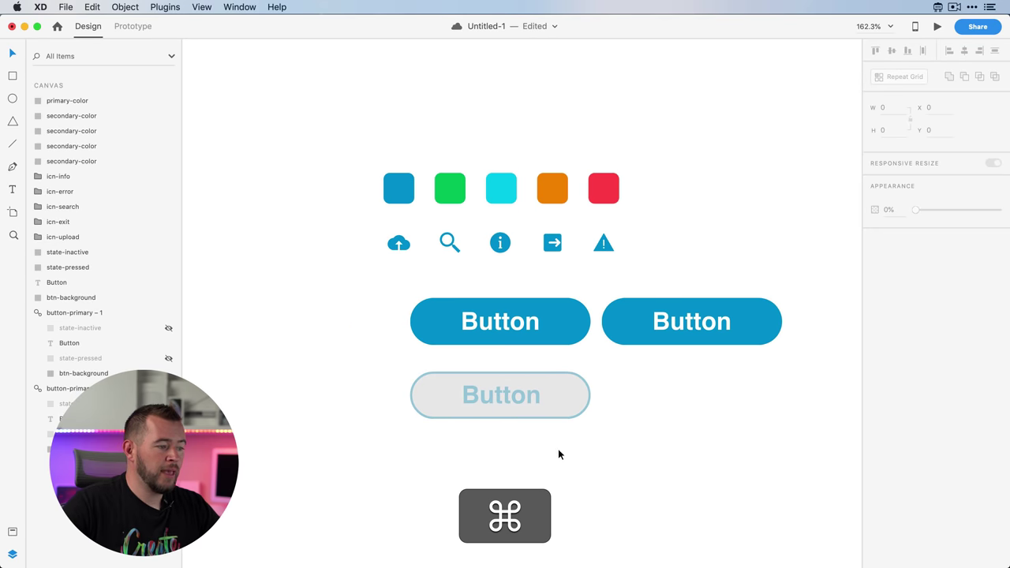
left_click_drag(584, 450, 407, 374)
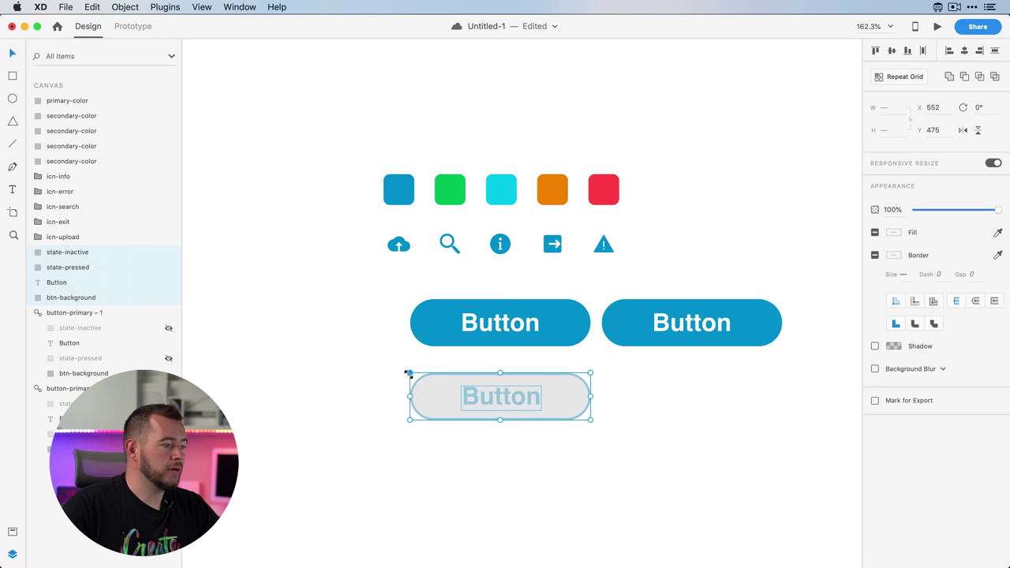
left_click(12, 534)
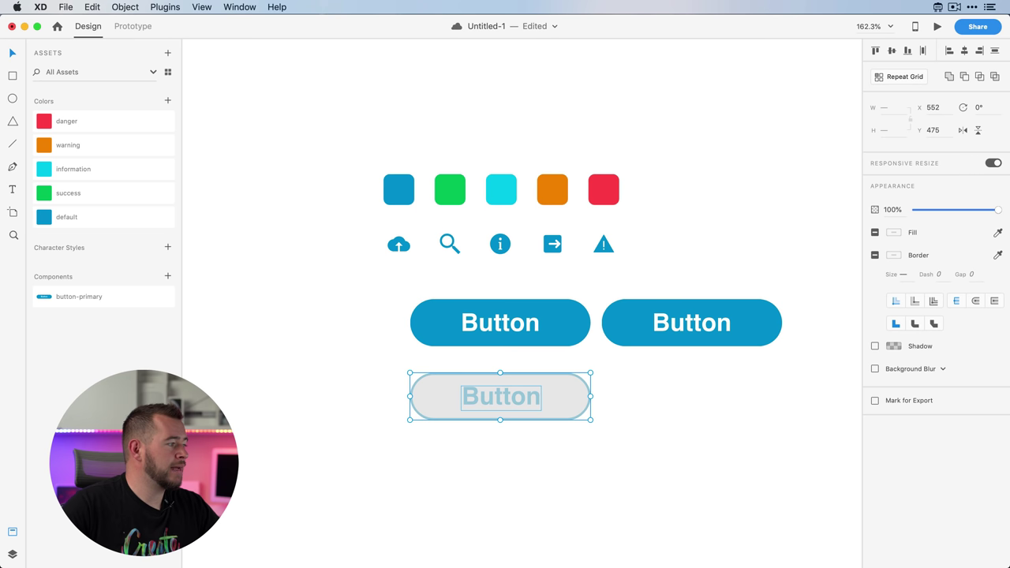
left_click(168, 277)
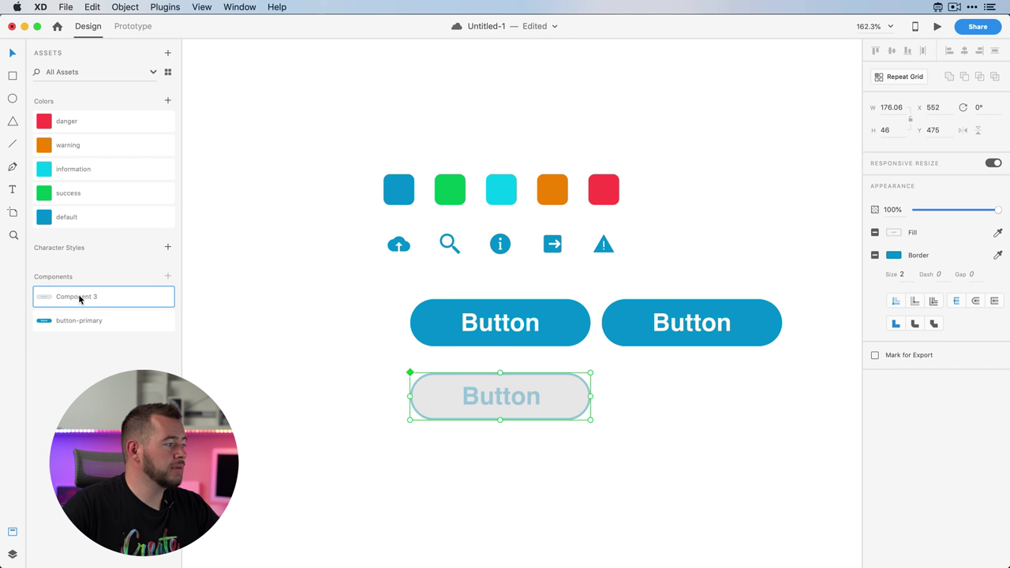
type("button-")
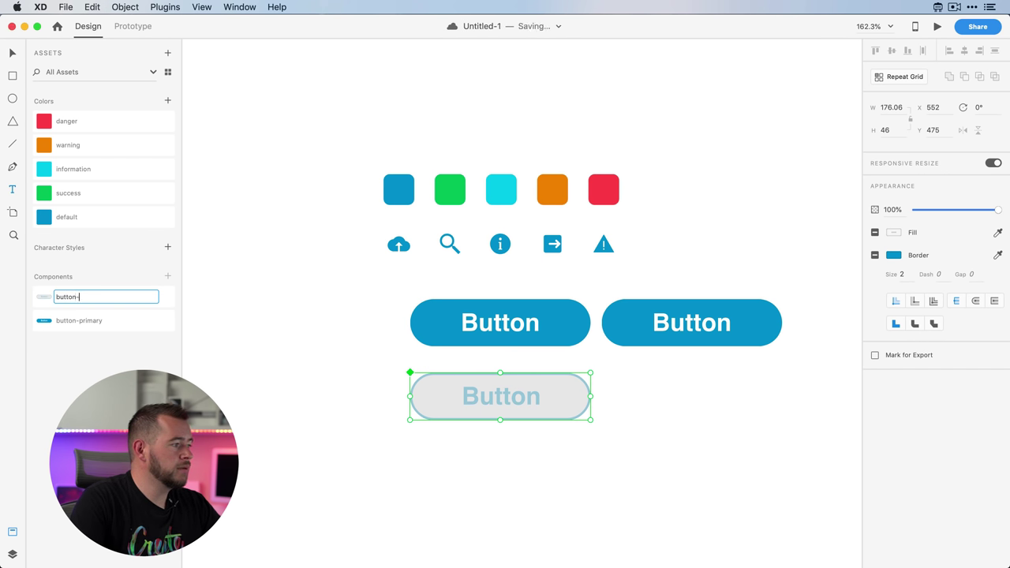
type("secondary")
key("Return")
Step: Hide the state-inactive and state-pressed layers inside the button-secondary component
key("super+y")
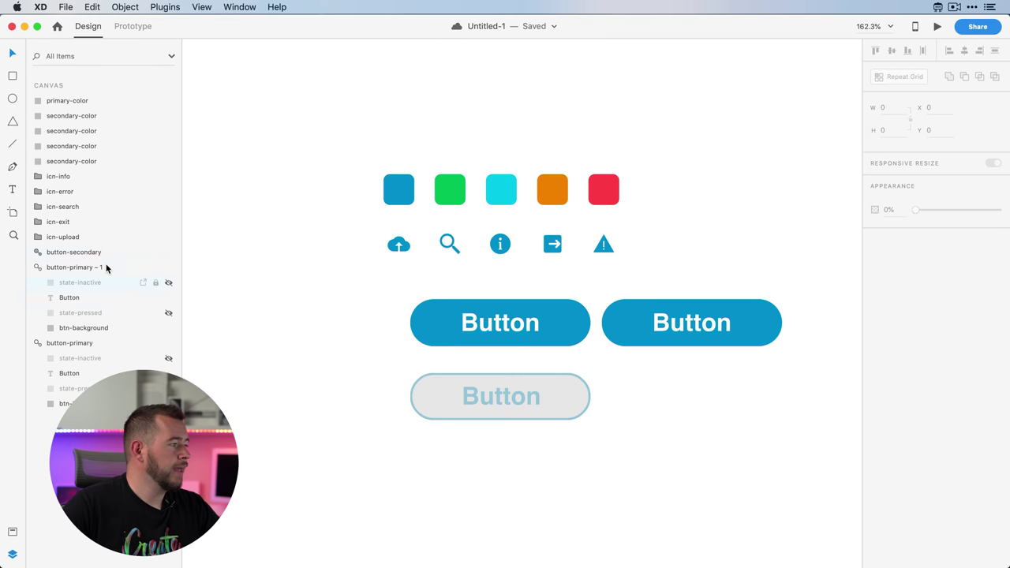
double_click(501, 400)
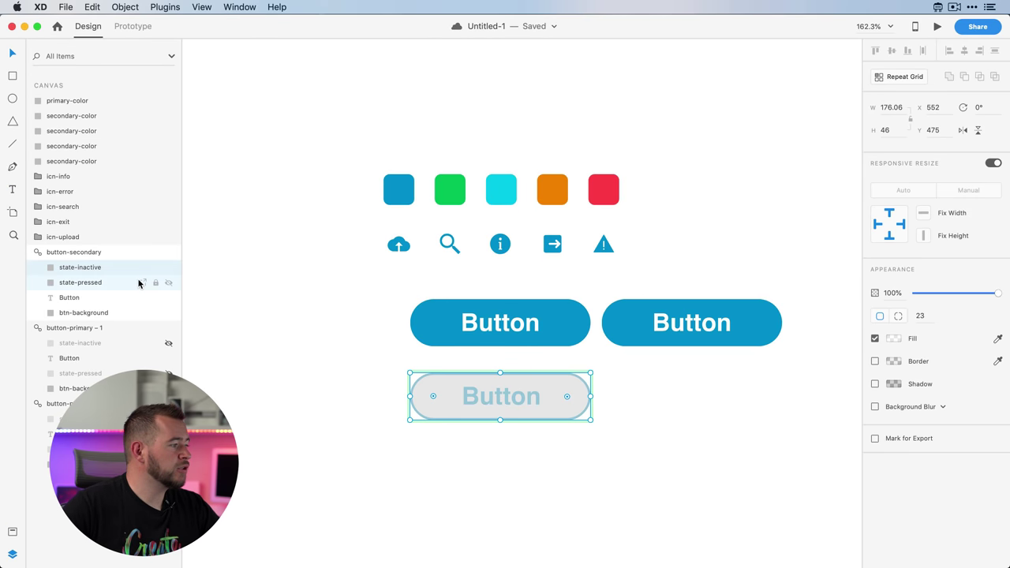
left_click(168, 269)
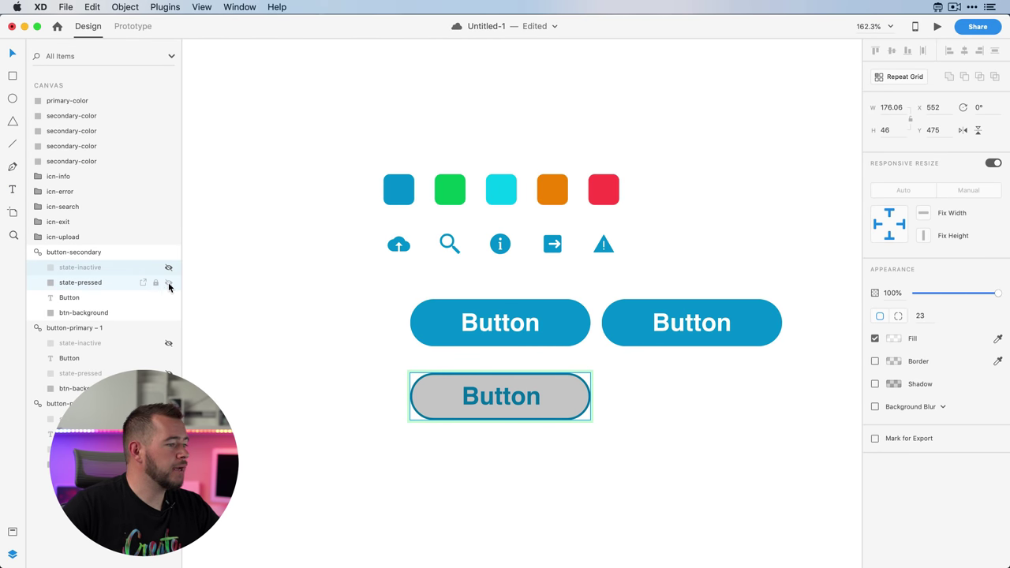
left_click(169, 284)
left_click(282, 351)
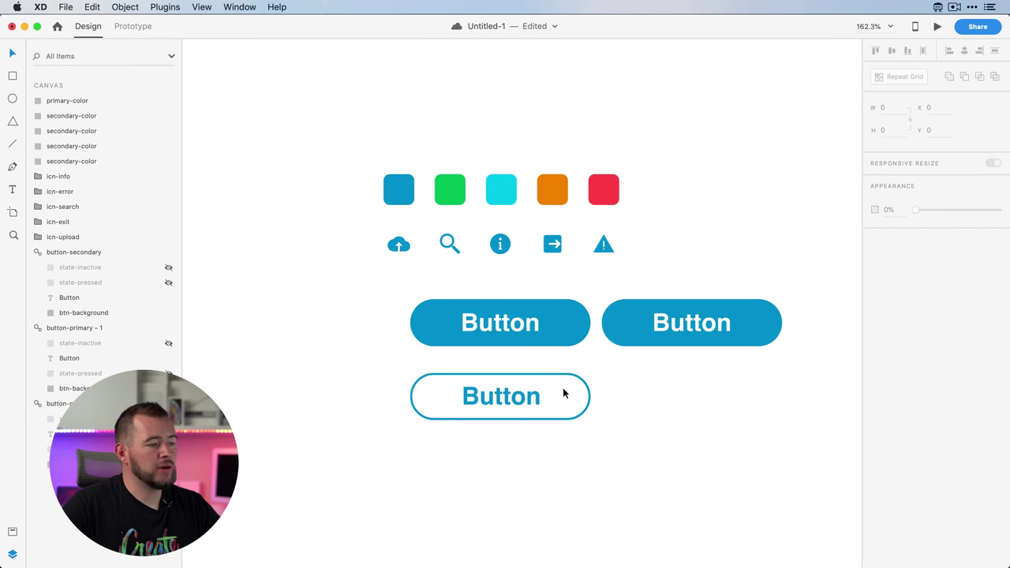
Step: Delete the button-primary copy and move the outlined button into its place beside the filled one
scroll(553, 419, "down", 2)
left_click(692, 338, "super")
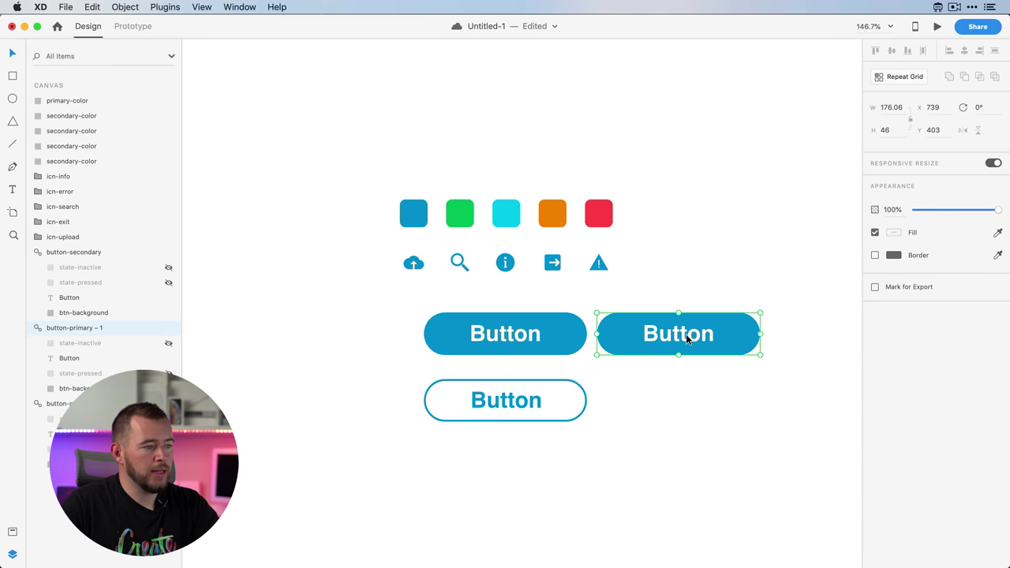
key("Delete")
left_click_drag(487, 409, 694, 341)
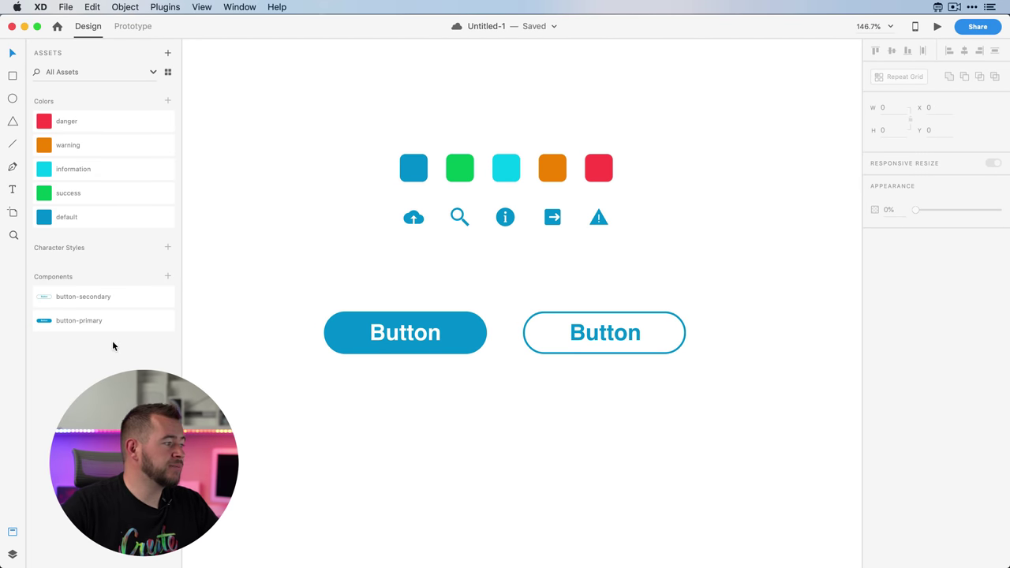
Step: Place a button-primary instance below the outlined button and widen it to about 236
left_click_drag(41, 321, 544, 421)
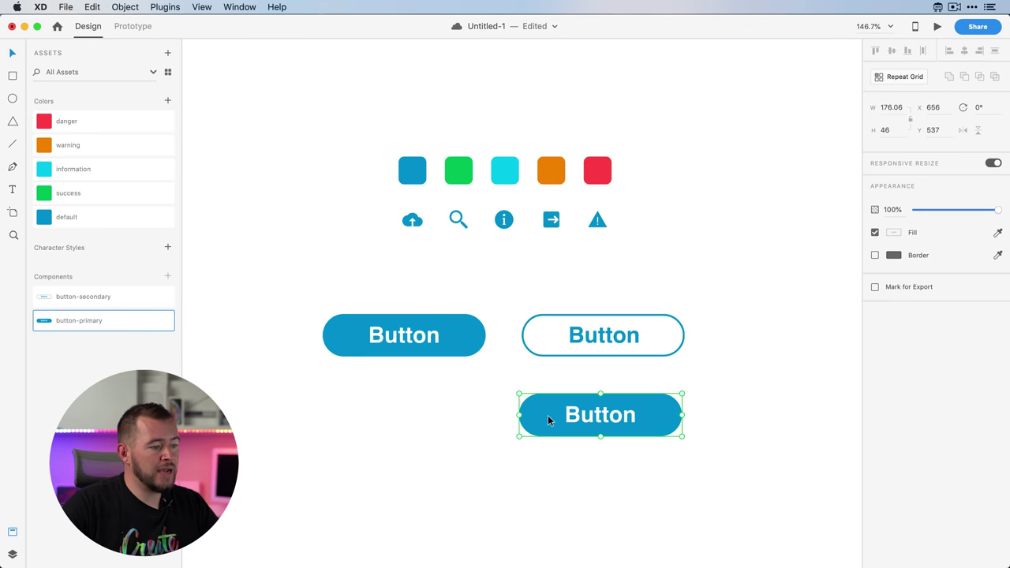
left_click_drag(683, 415, 737, 415)
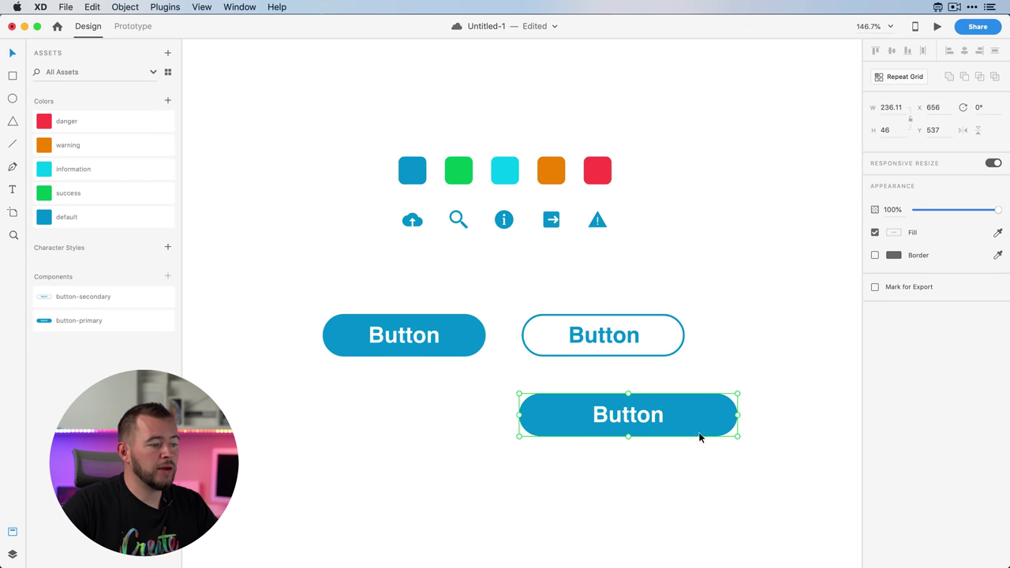
Step: Fill the widened instance's background with the danger color asset and place two copies of the button below it
double_click(548, 417)
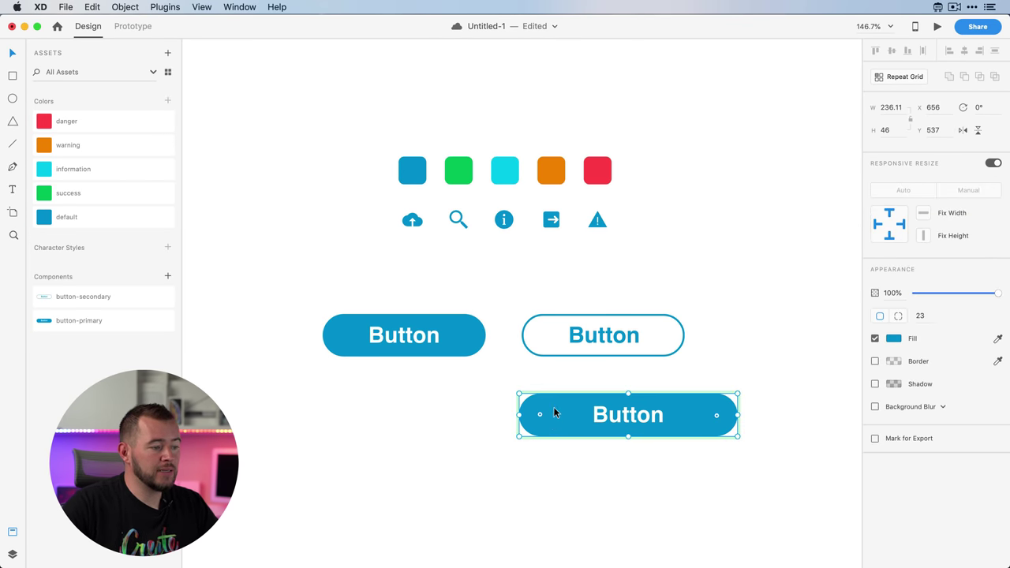
left_click(44, 123)
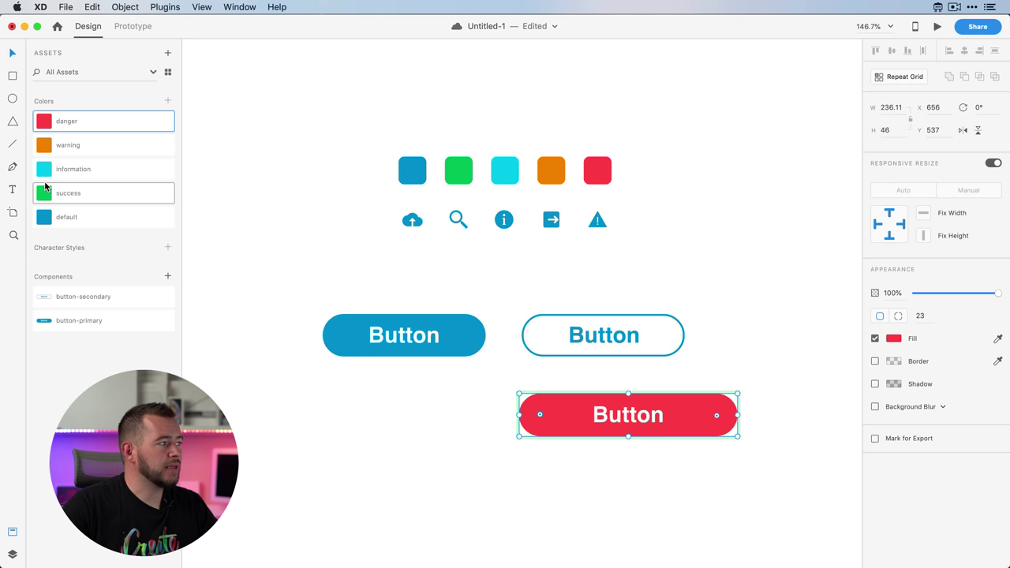
left_click(501, 440)
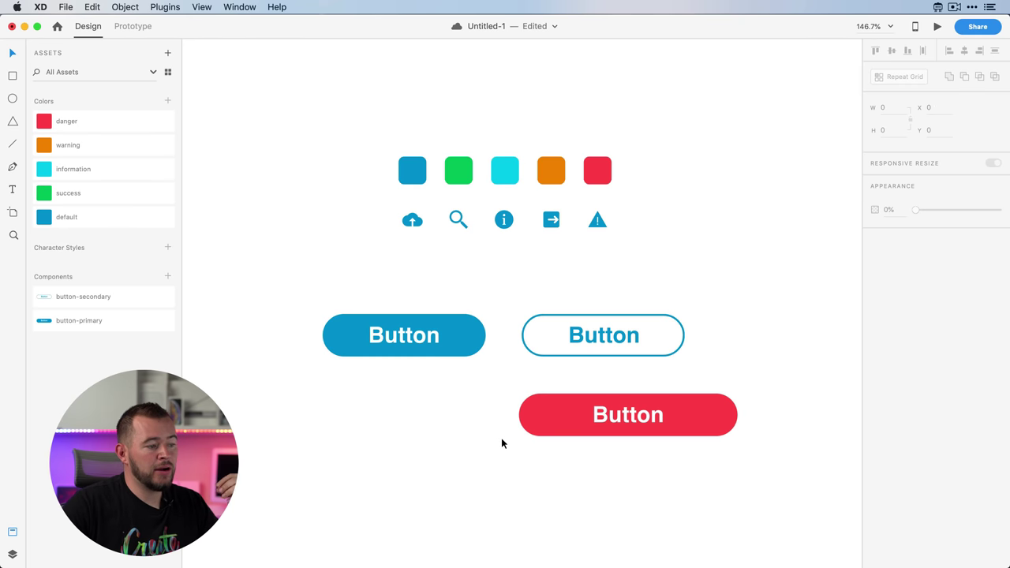
left_click(567, 421)
left_click_drag(554, 430, 534, 548)
Step: Edit the danger color asset, changing its color to the muted tone #A0807F
right_click(47, 123)
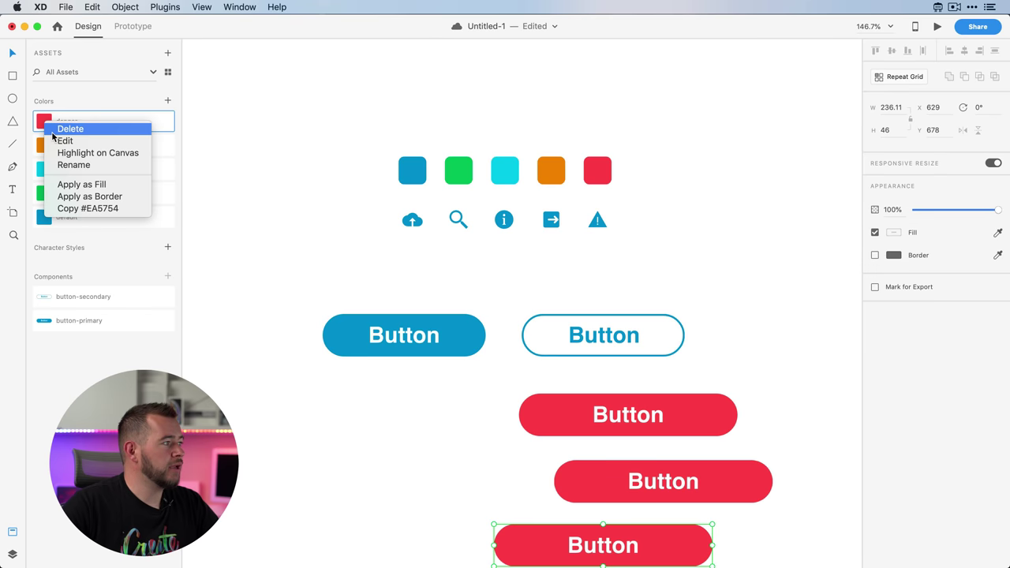
left_click(64, 142)
left_click_drag(143, 82, 87, 100)
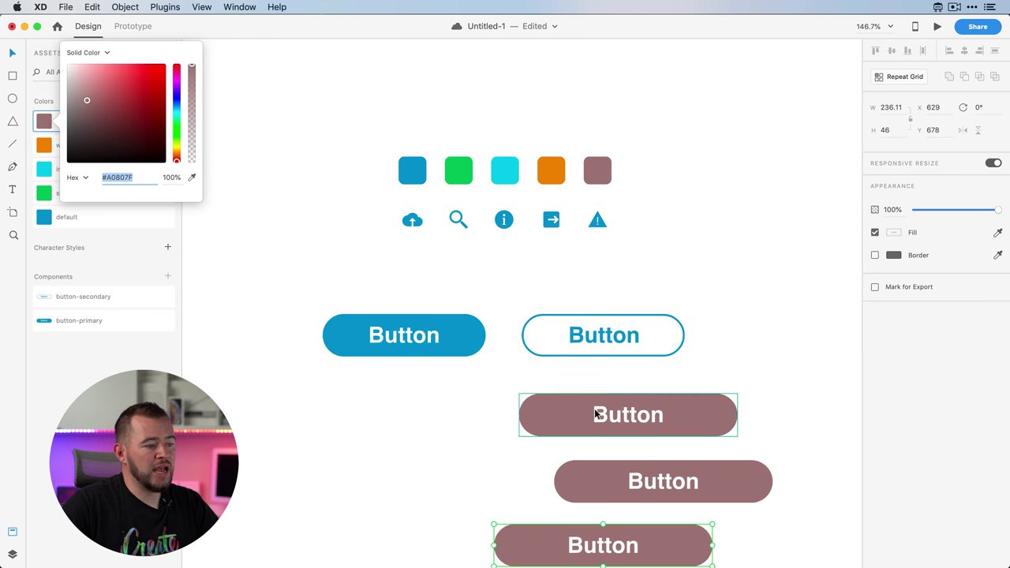
Step: Undo the danger color edits and the two extra button copies, and delete the remaining red button
key("super+z")
key("super+z")
key("super+z")
key("super+z")
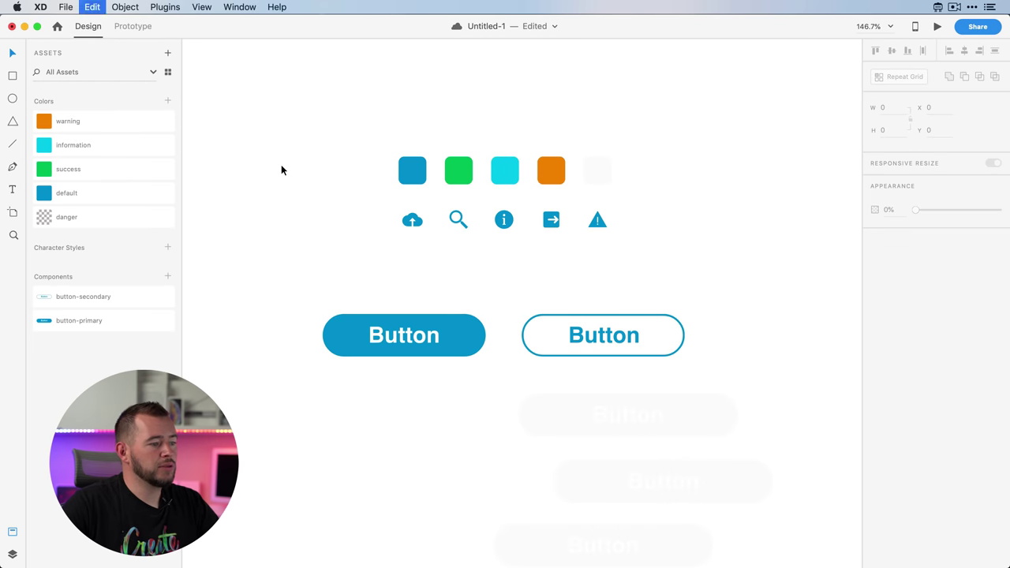
key("super+z")
left_click(282, 165)
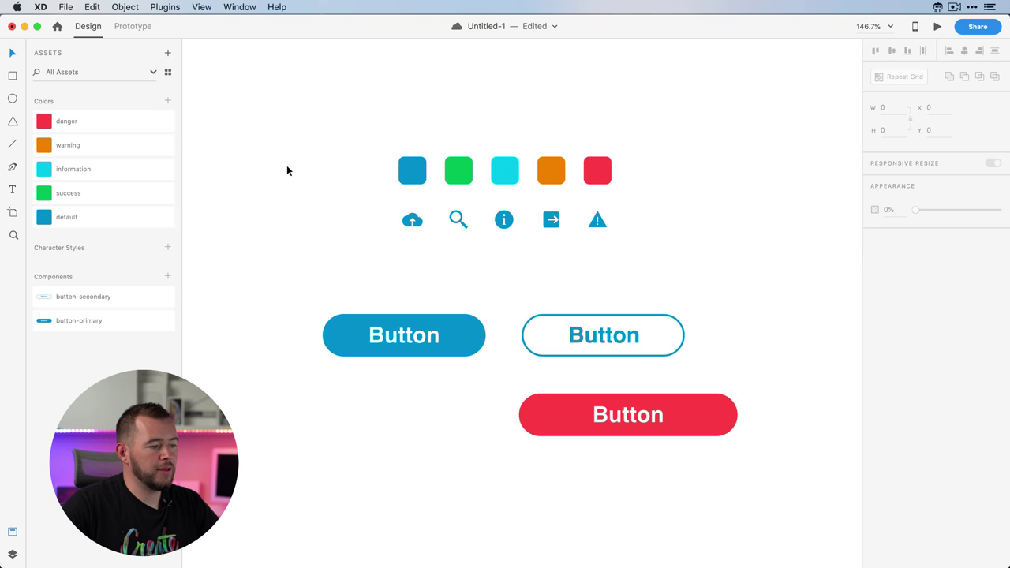
left_click(665, 432)
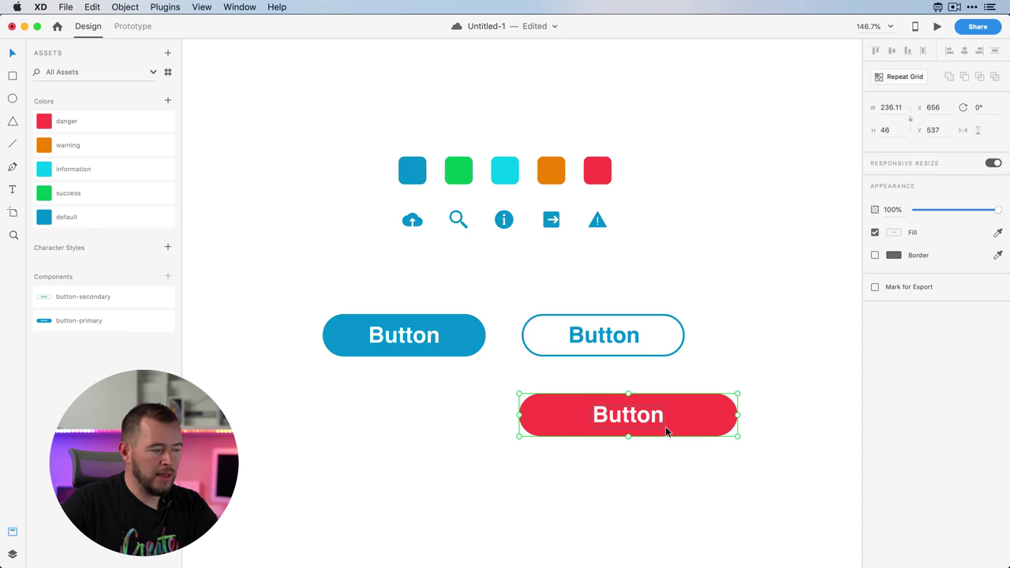
key("Delete")
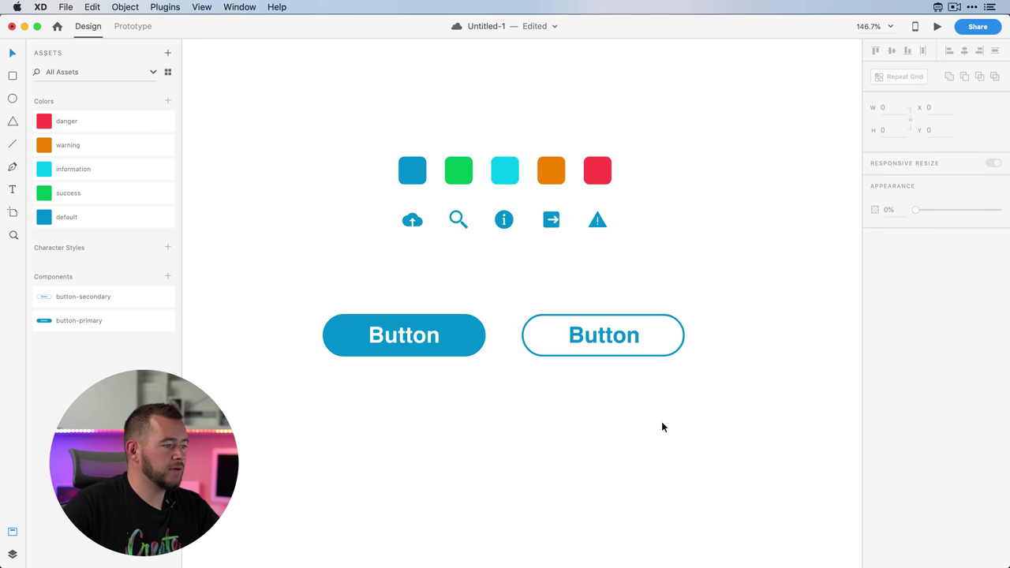
Step: Place a copy of the outlined button and a copy of the filled button directly below their originals
left_click(466, 348)
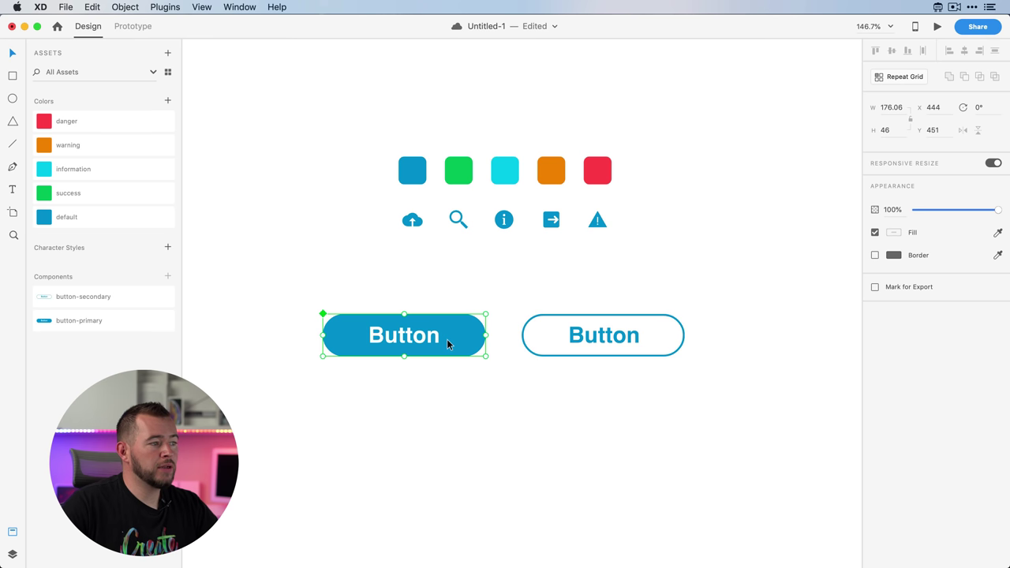
left_click(580, 298)
left_click(603, 338)
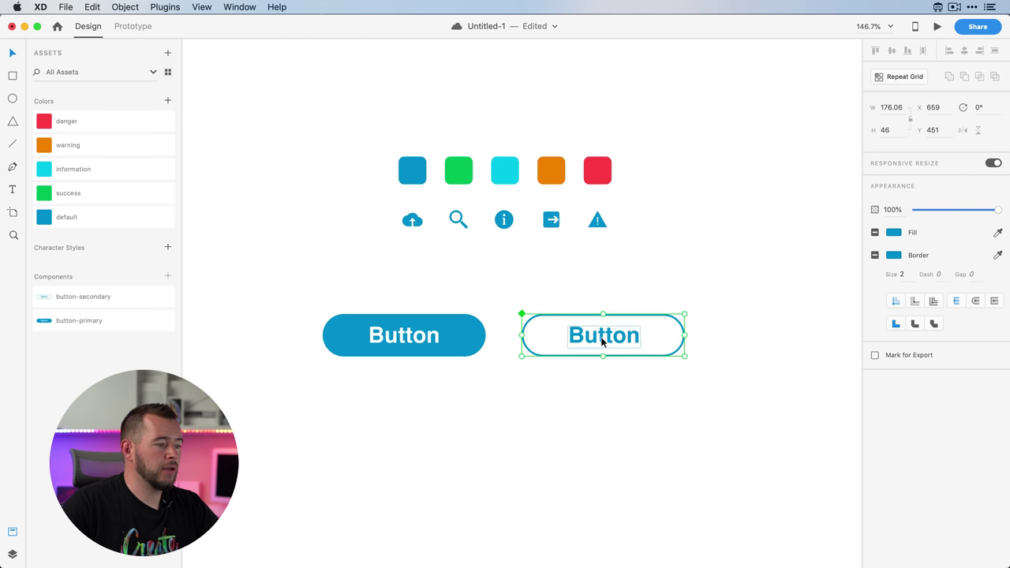
left_click_drag(598, 337, 597, 413)
left_click_drag(484, 354, 474, 421)
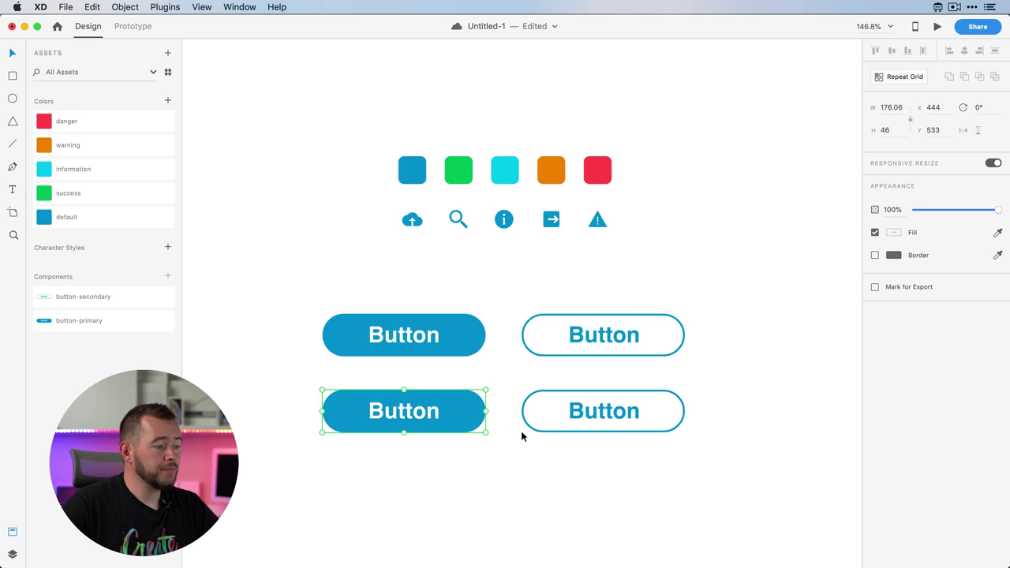
left_click_drag(639, 461, 427, 419)
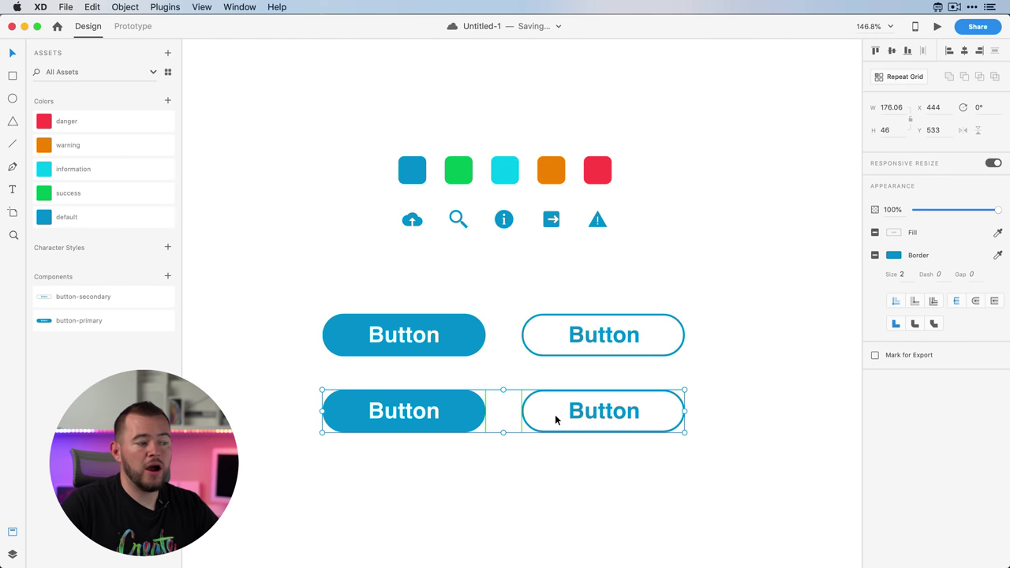
left_click(502, 467)
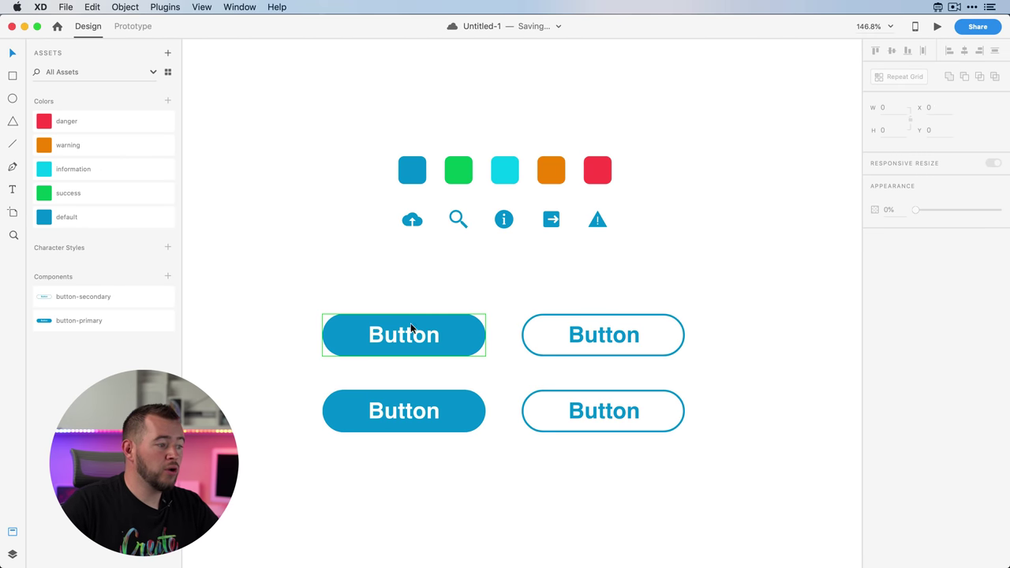
Step: Move the label inside the lower filled button towards the button's left end
left_click(413, 397)
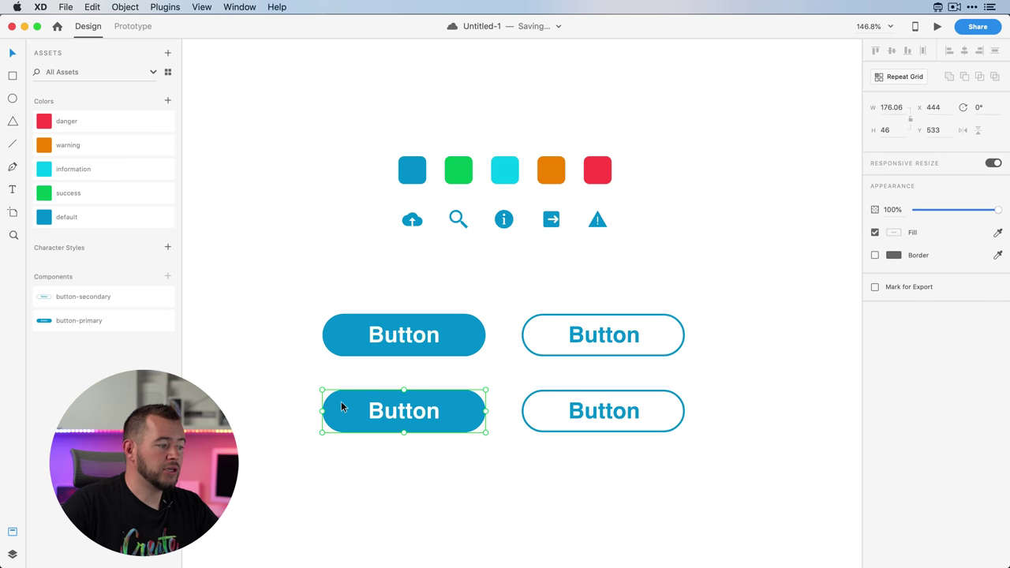
double_click(388, 417)
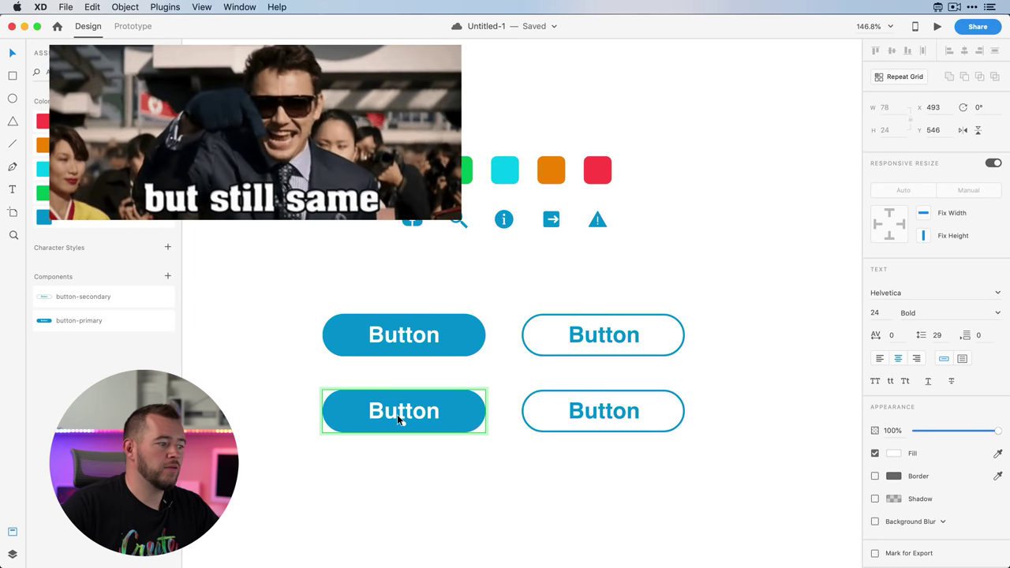
left_click_drag(398, 416, 375, 416)
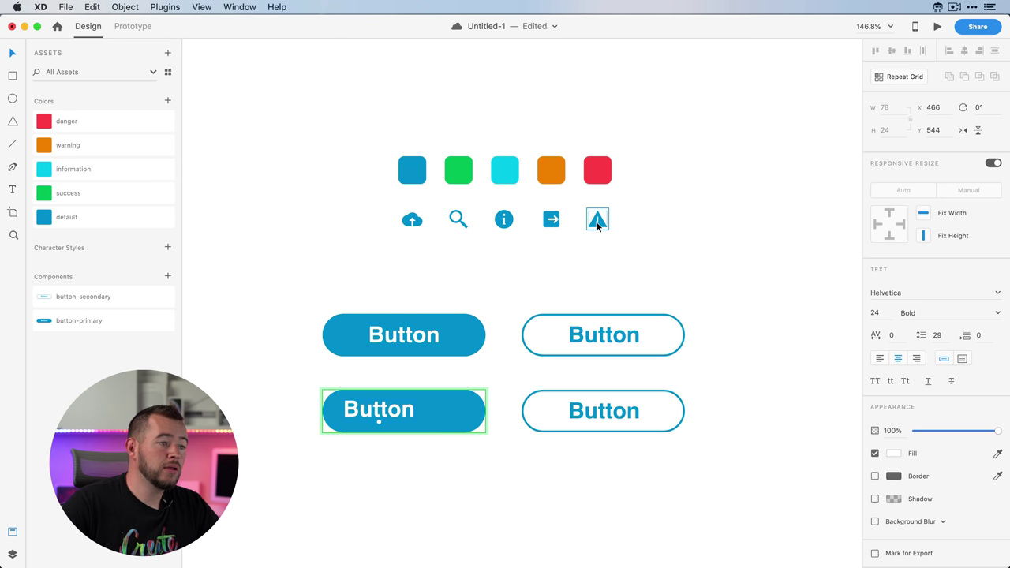
Step: Move the warning triangle icon from the icon row into the lower filled button, beside its label
left_click(596, 223)
left_click_drag(602, 227, 602, 247)
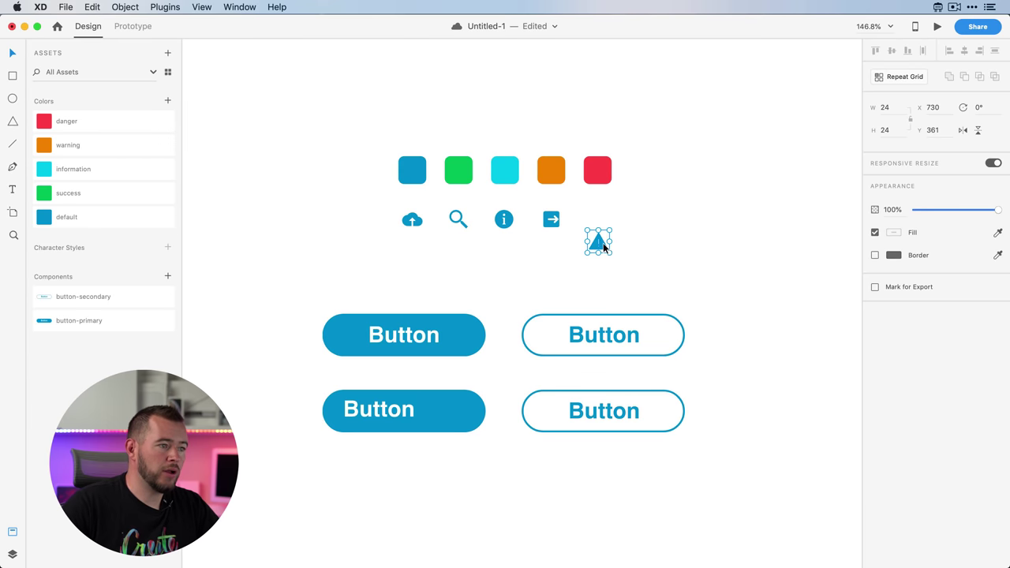
left_click(432, 416)
key("super+z")
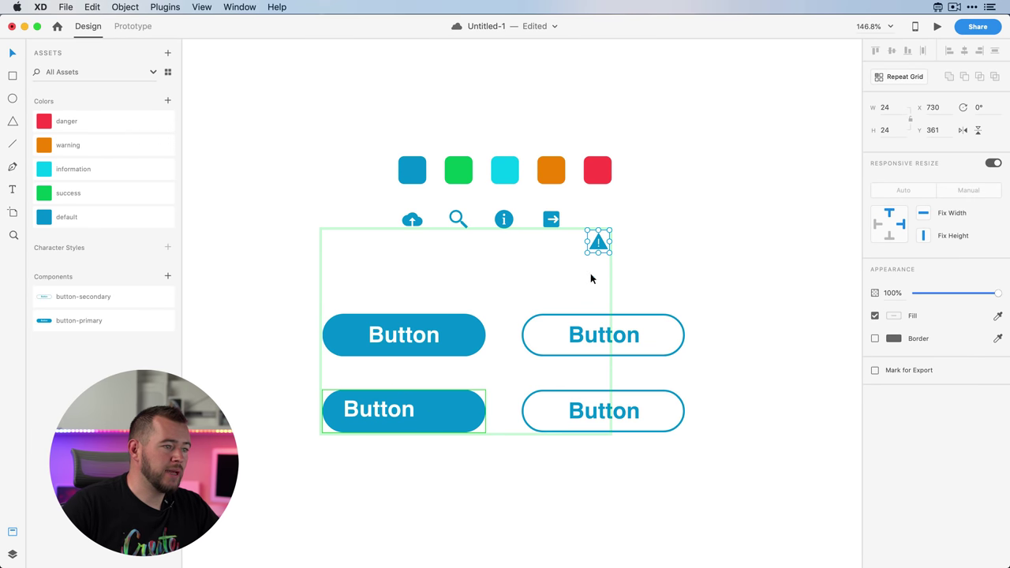
left_click_drag(599, 242, 458, 409)
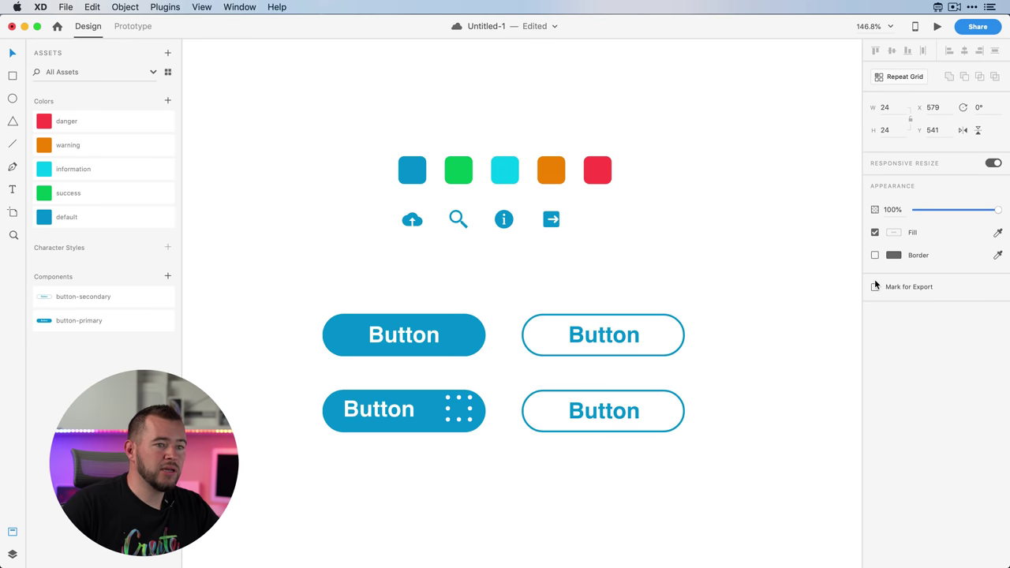
Step: Set the fill of the warning icon inside the lower filled button to white
left_click(894, 233)
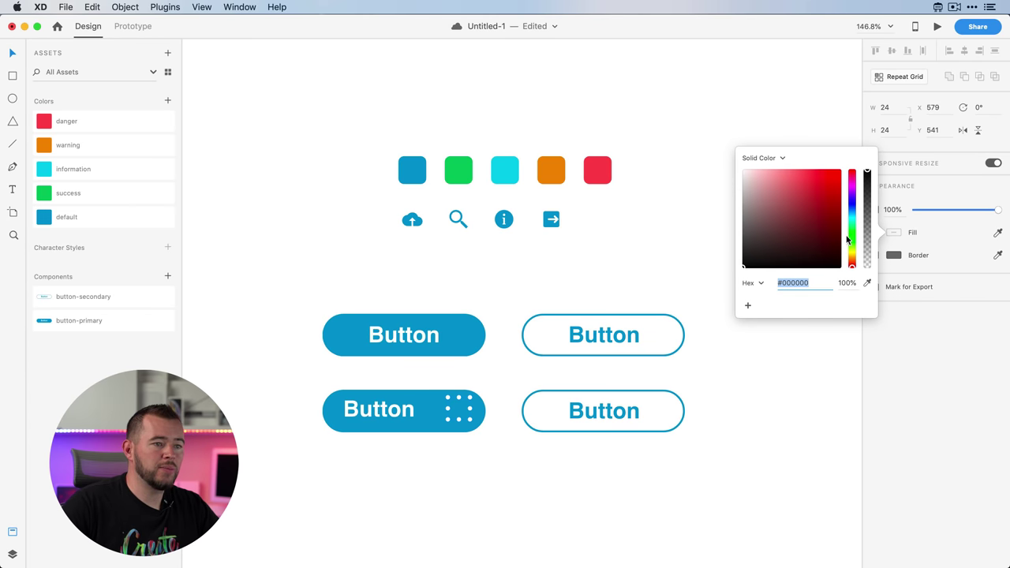
left_click(451, 518)
mouse_move(440, 419)
left_mouse_down()
mouse_move(387, 401)
mouse_move(455, 419)
left_mouse_up()
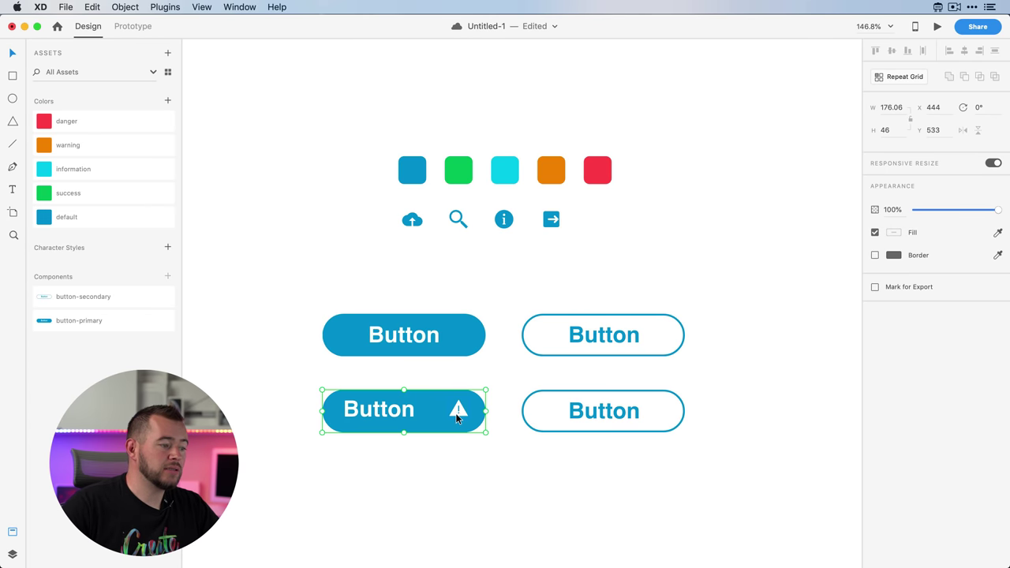
Step: Cut the white warning icon and paste it back into the lower filled button with the button's background selected
double_click(456, 416)
left_click(495, 456)
left_click(459, 409)
left_click(507, 442)
left_click(455, 412)
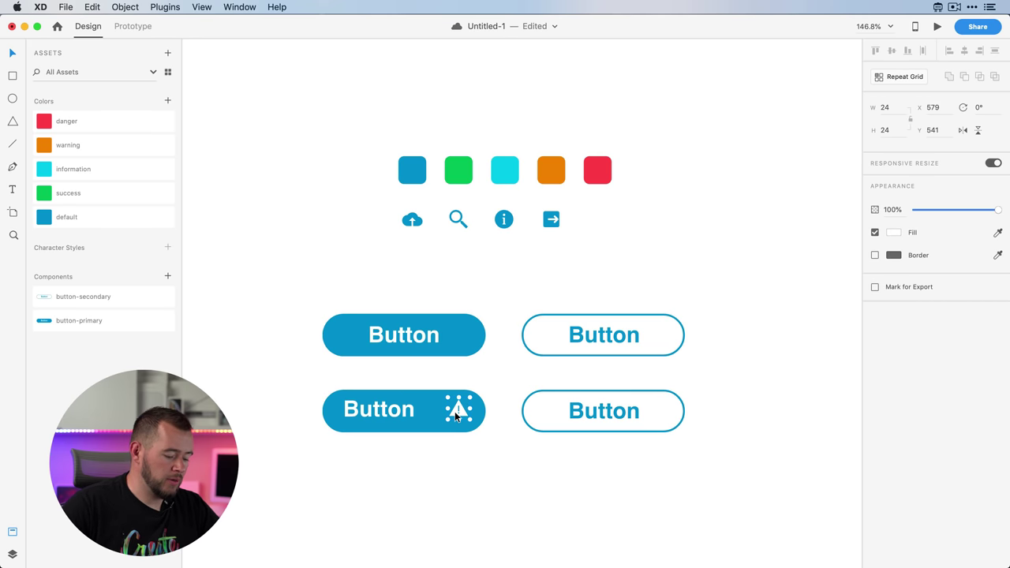
key("super+x")
left_click(435, 412)
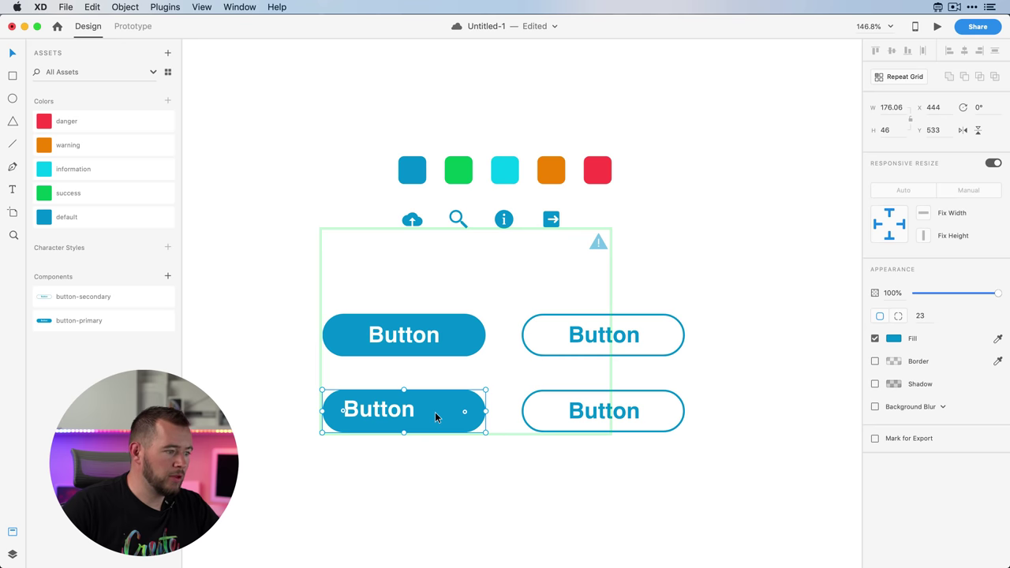
key("super+v")
mouse_move(436, 432)
left_mouse_down()
mouse_move(400, 439)
mouse_move(440, 430)
mouse_move(427, 459)
mouse_move(437, 439)
mouse_move(423, 415)
mouse_move(430, 421)
left_mouse_up()
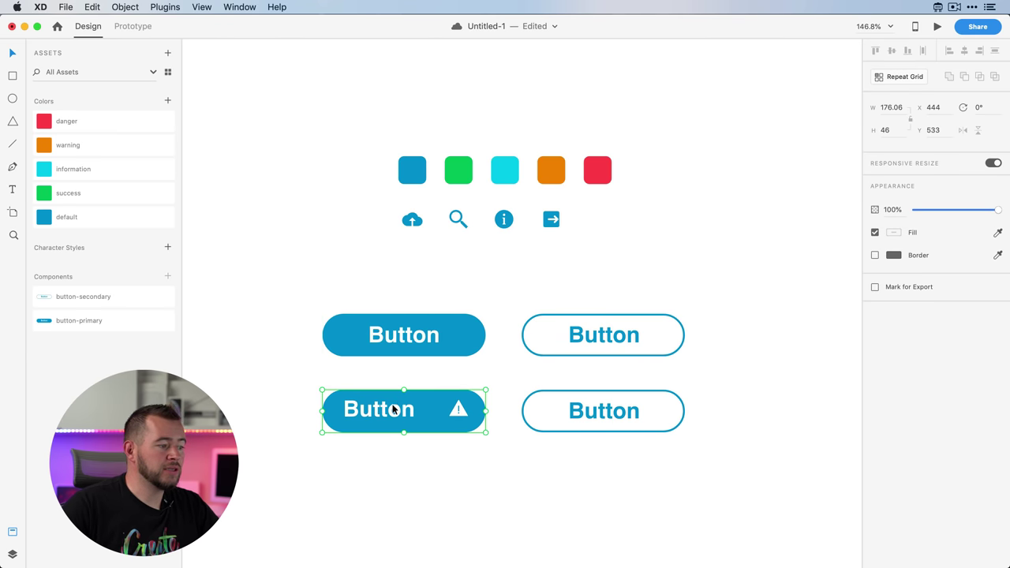
Step: Remove the stray warning icon above the buttons from the lower filled button's group and shift the button slightly down
double_click(456, 416)
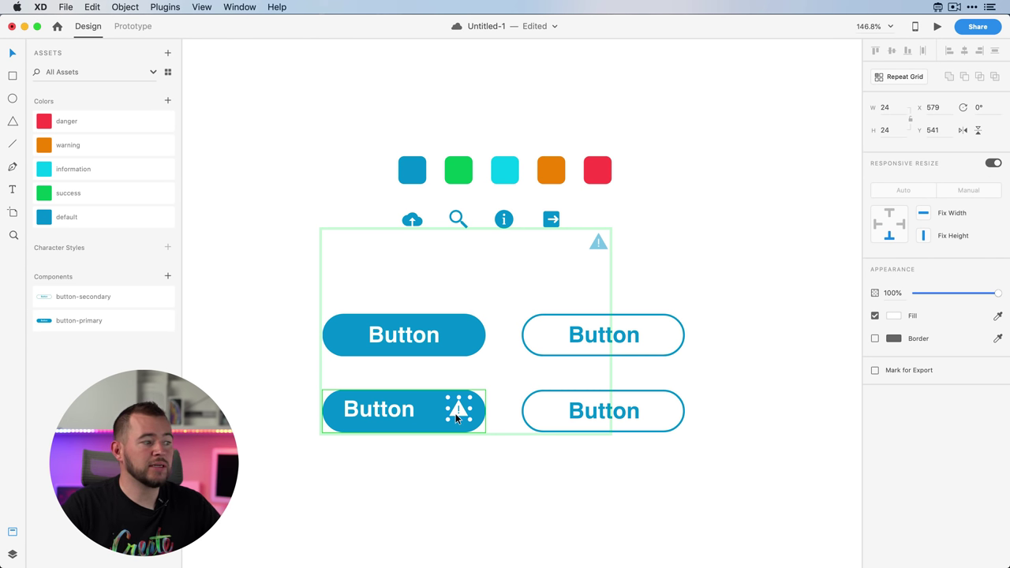
left_click(600, 245)
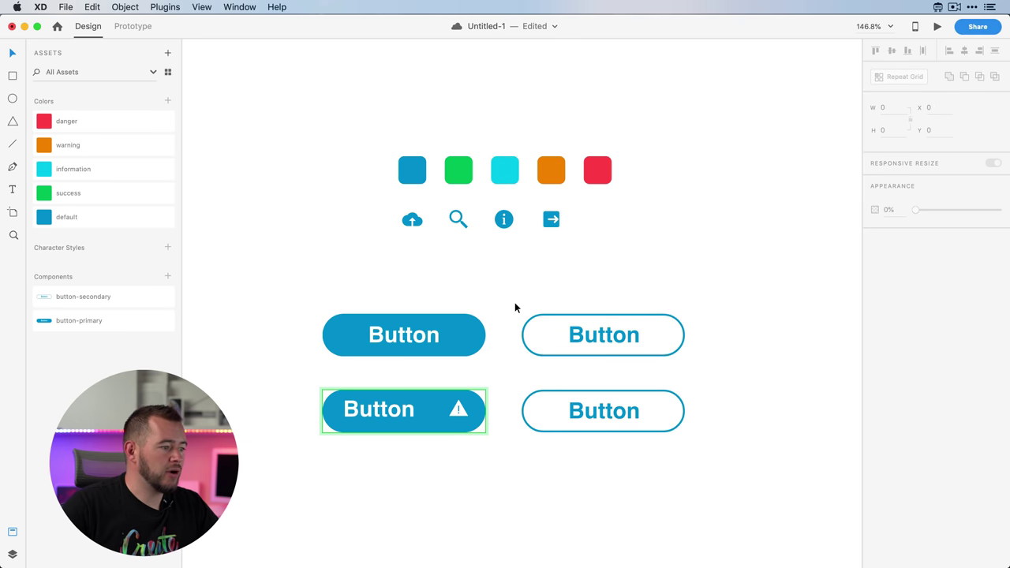
left_click_drag(452, 412, 447, 425)
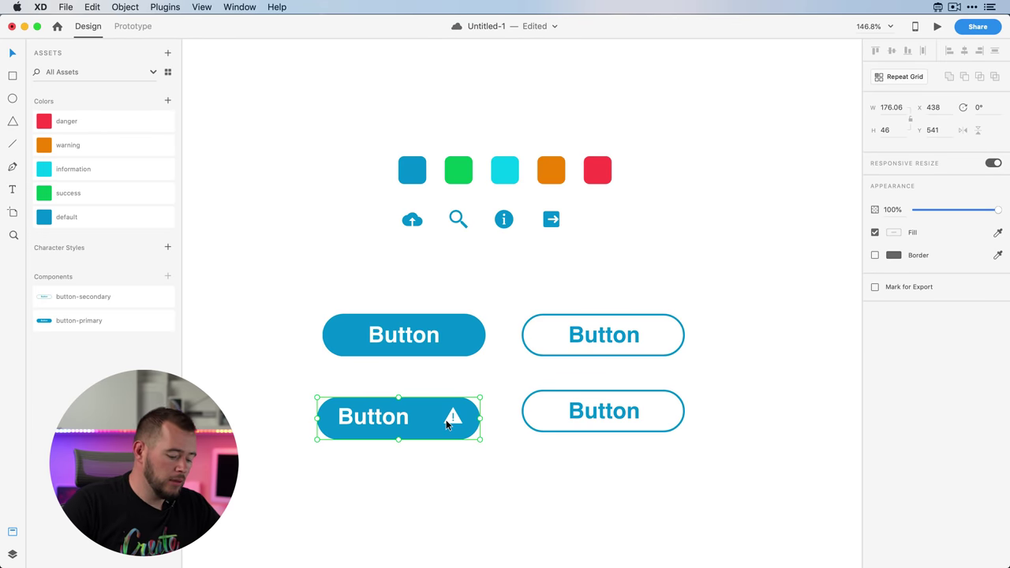
Step: Undo the icon and label edits and restore the plain filled button copy below its original
key("super+z")
key("super+z")
key("super+z")
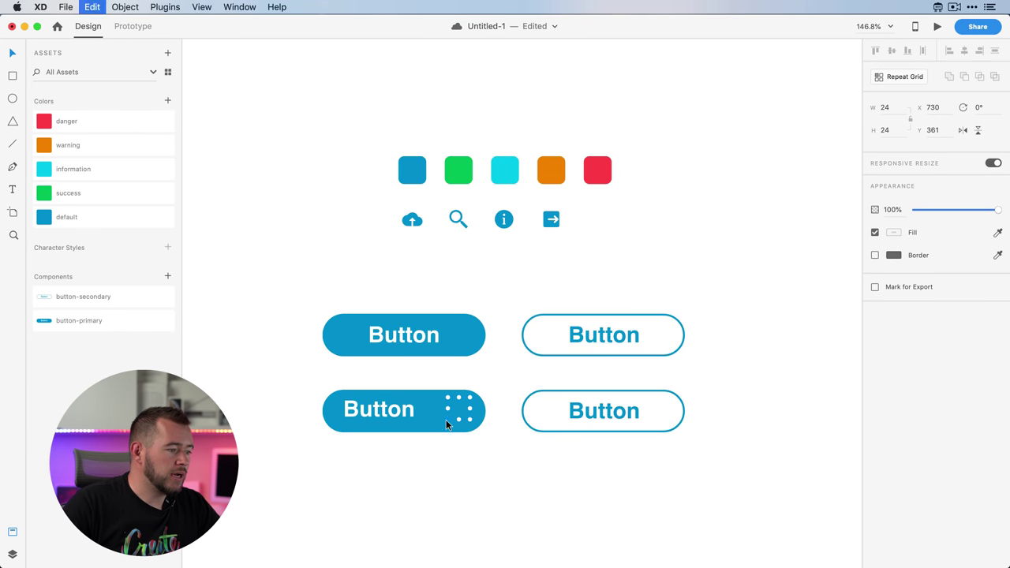
key("super+z")
key("super+z")
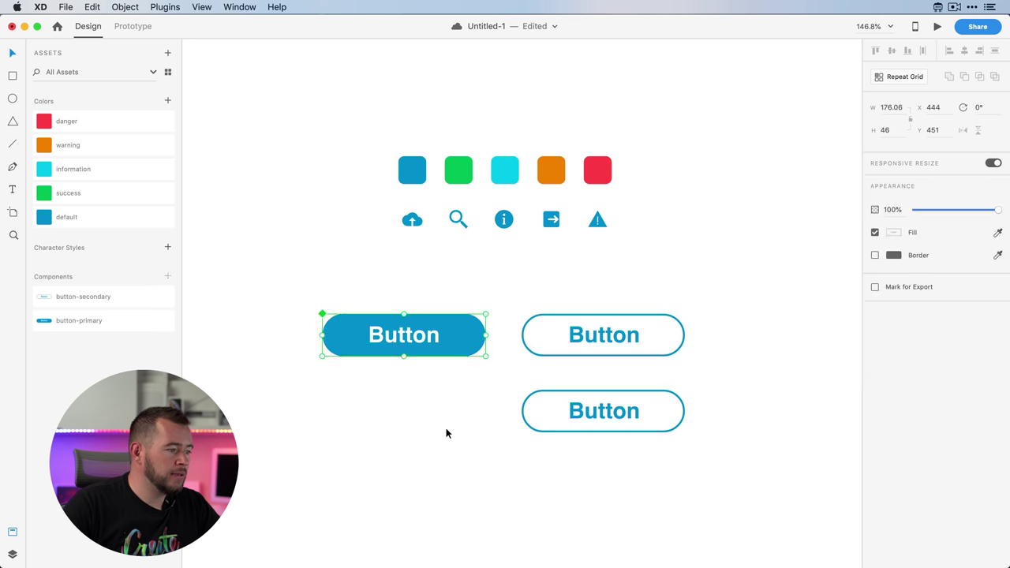
key("super+shift+z")
key("super+z")
left_click_drag(406, 336, 426, 411)
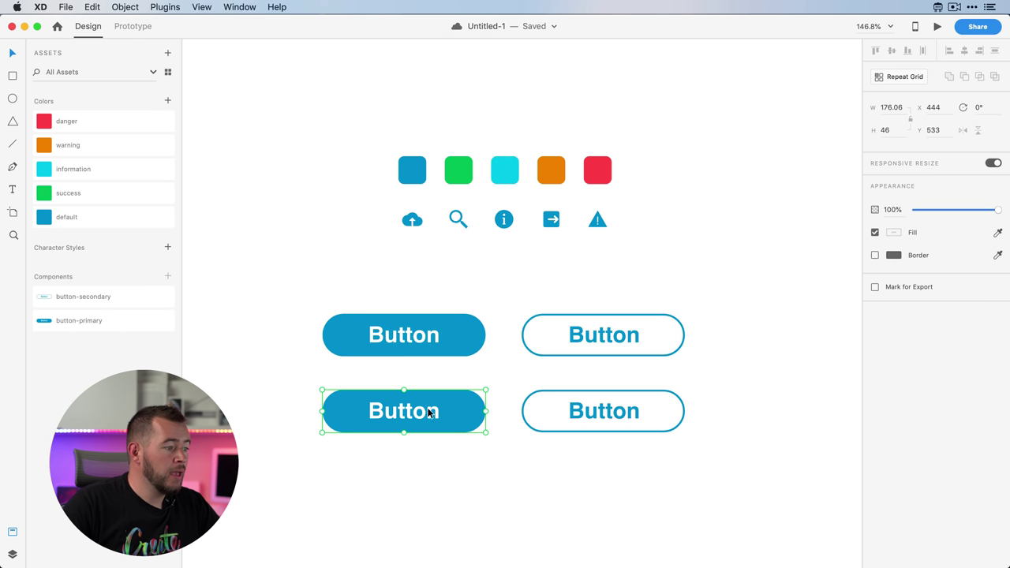
Step: Try to ungroup the components of both lower button copies
left_click(597, 414)
left_click_drag(342, 489, 646, 404)
right_click(629, 413)
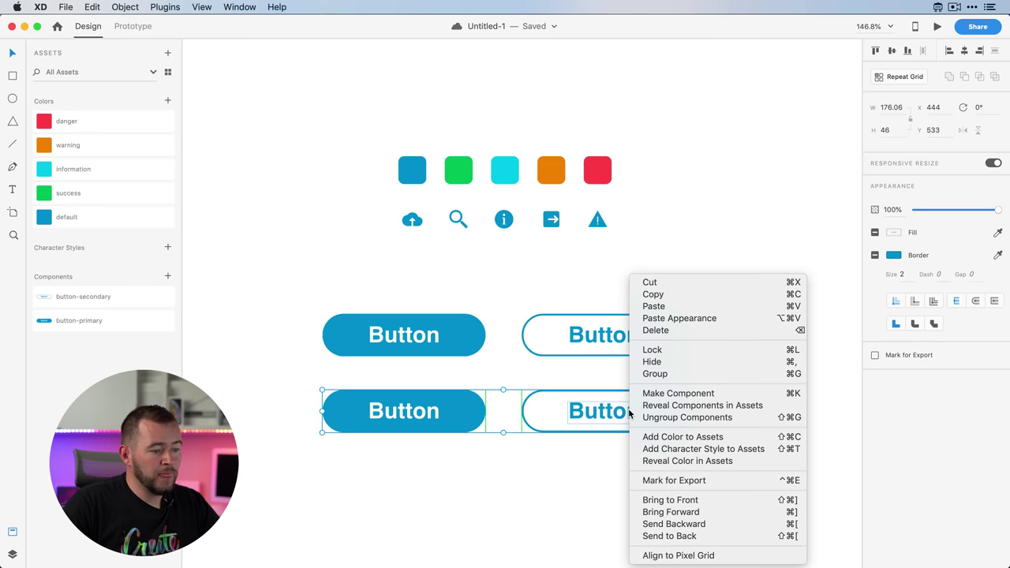
left_click(704, 418)
left_click(550, 467)
mouse_move(446, 427)
left_mouse_down()
mouse_move(455, 427)
mouse_move(413, 415)
mouse_move(446, 427)
left_mouse_up()
left_click(460, 452)
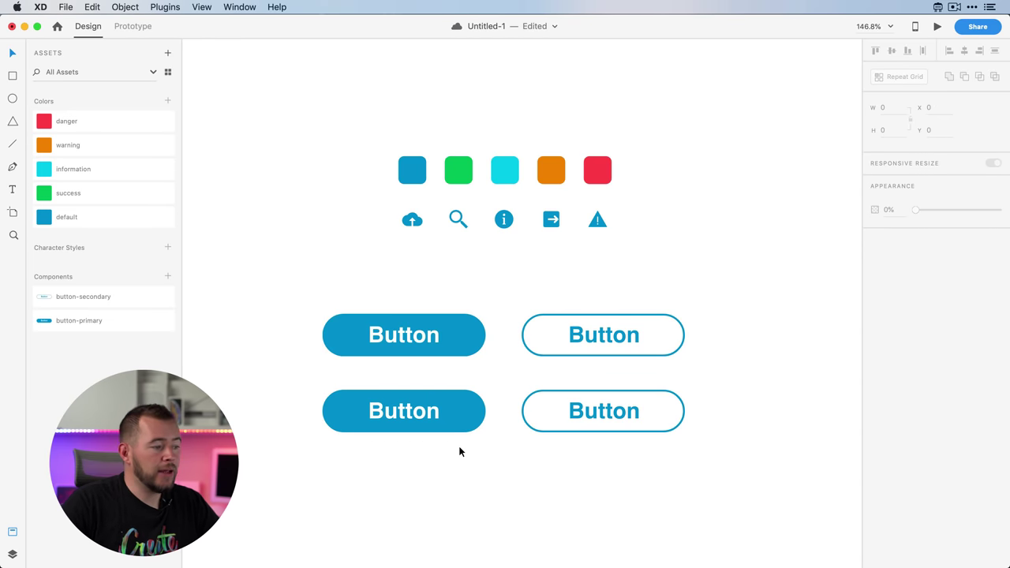
Step: Undo the ungrouping of the lower buttons while keeping the filled copy in place
key("super+z")
key("super+z")
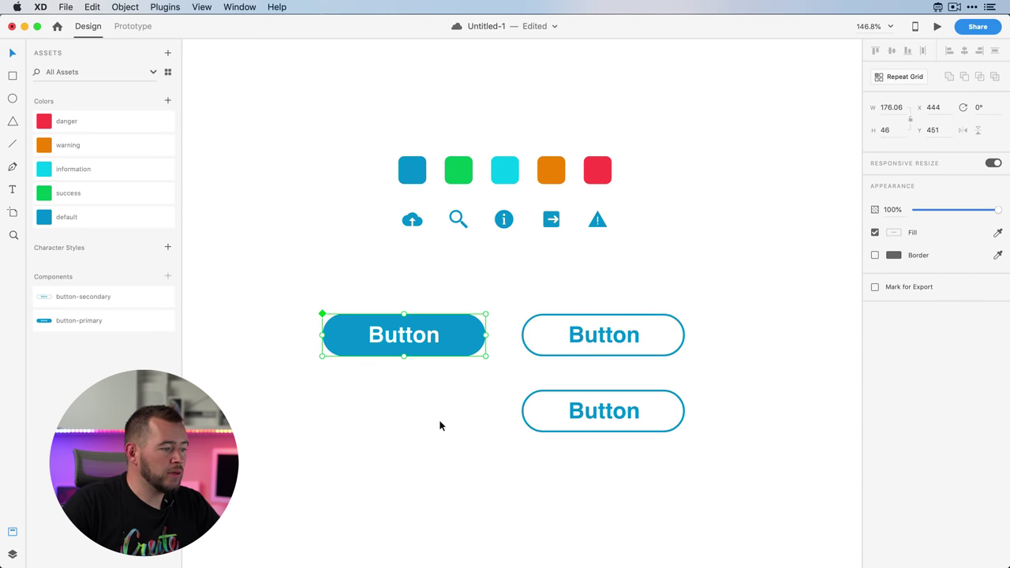
key("super+shift+z")
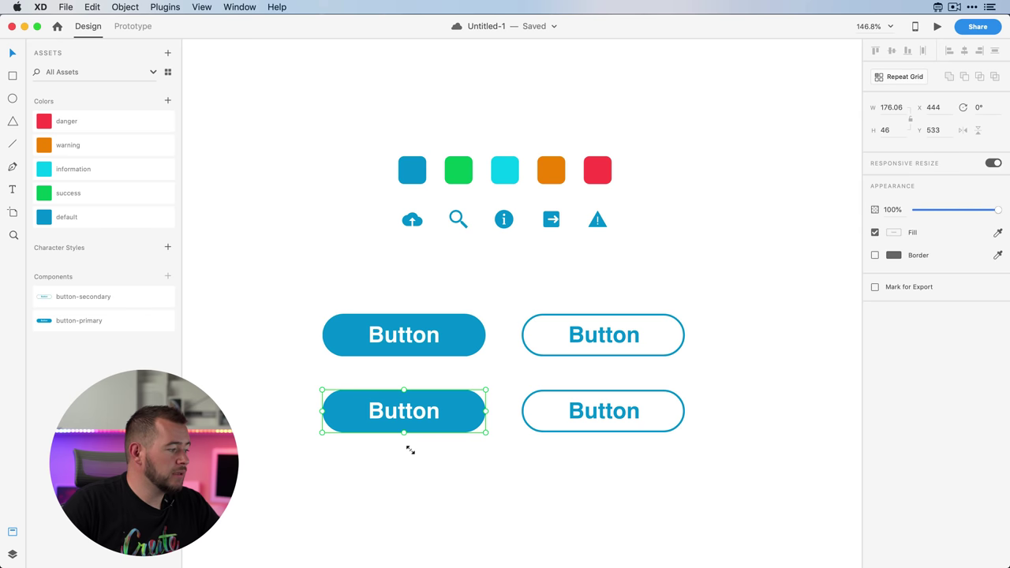
Step: Show the hidden state-inactive and state-pressed layers of the lower filled button instance
left_click(12, 554)
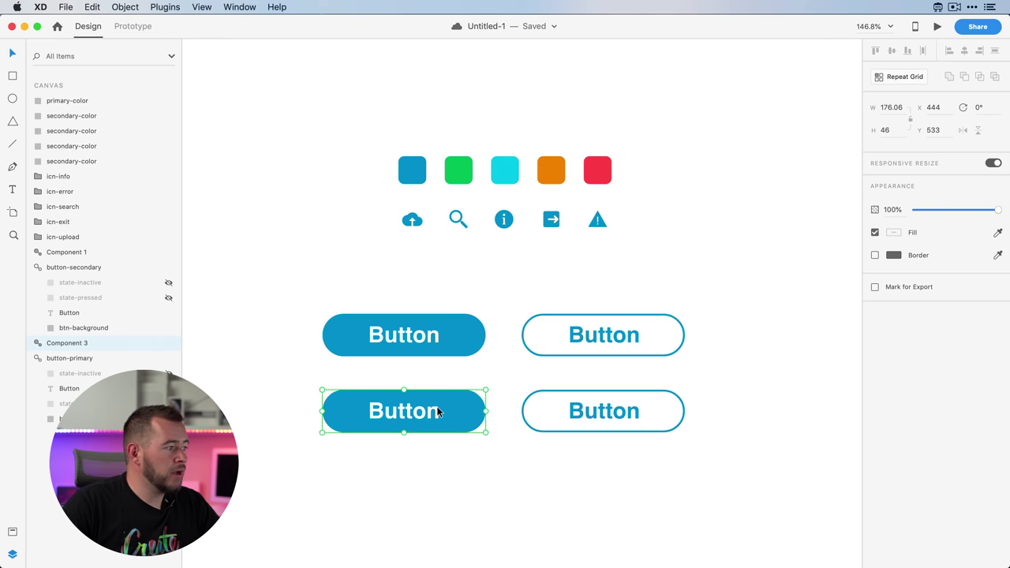
left_click(169, 404)
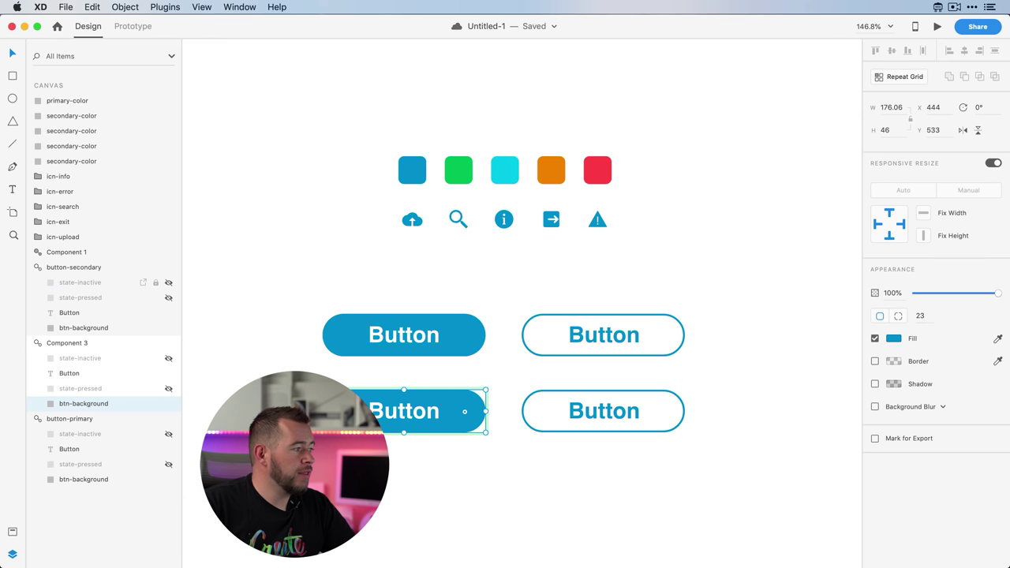
left_click(167, 359)
left_click(167, 389)
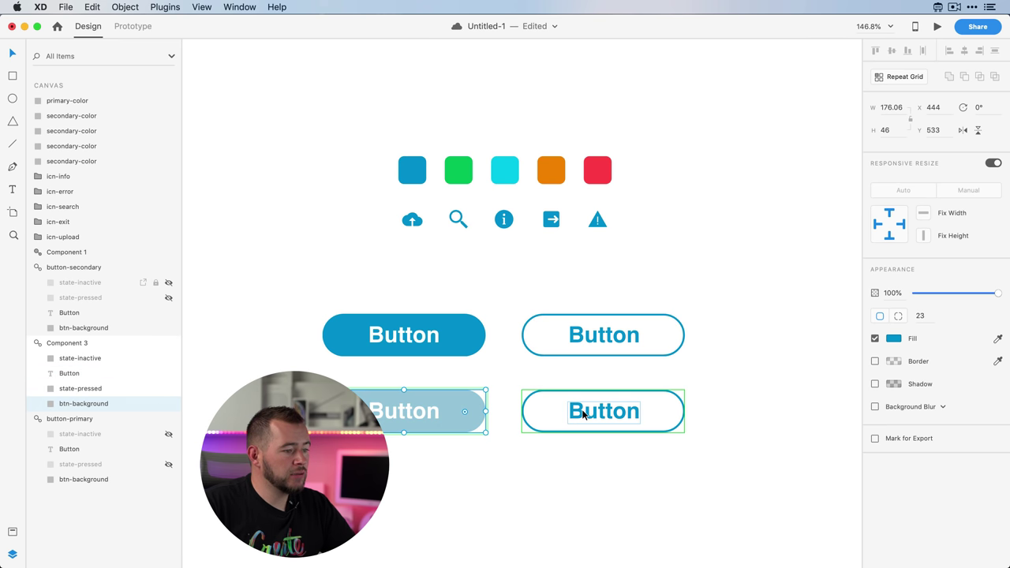
Step: Show the hidden state-pressed and state-inactive layers of the lower outlined button instance
double_click(583, 413)
left_click(168, 282)
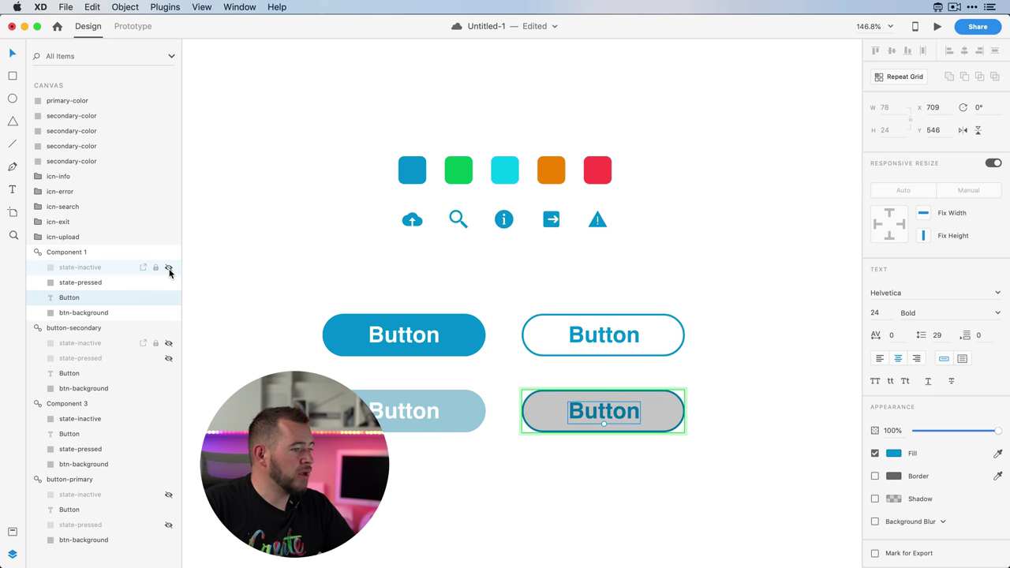
left_click(168, 268)
Step: Ungroup the filled and outlined lower button copies into their separate layers
left_click(449, 492)
left_click_drag(397, 474, 615, 404)
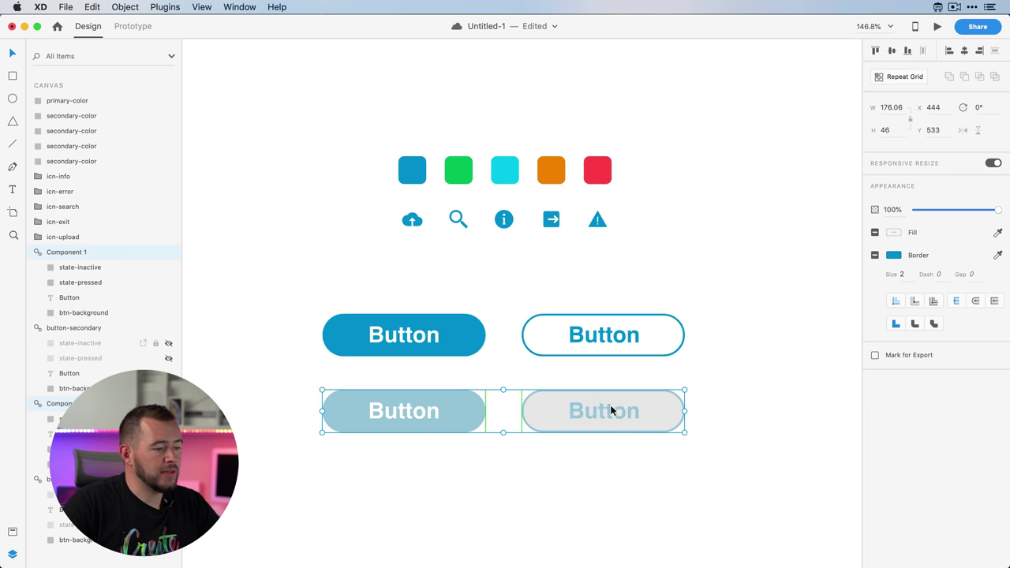
right_click(615, 404)
left_click(655, 430)
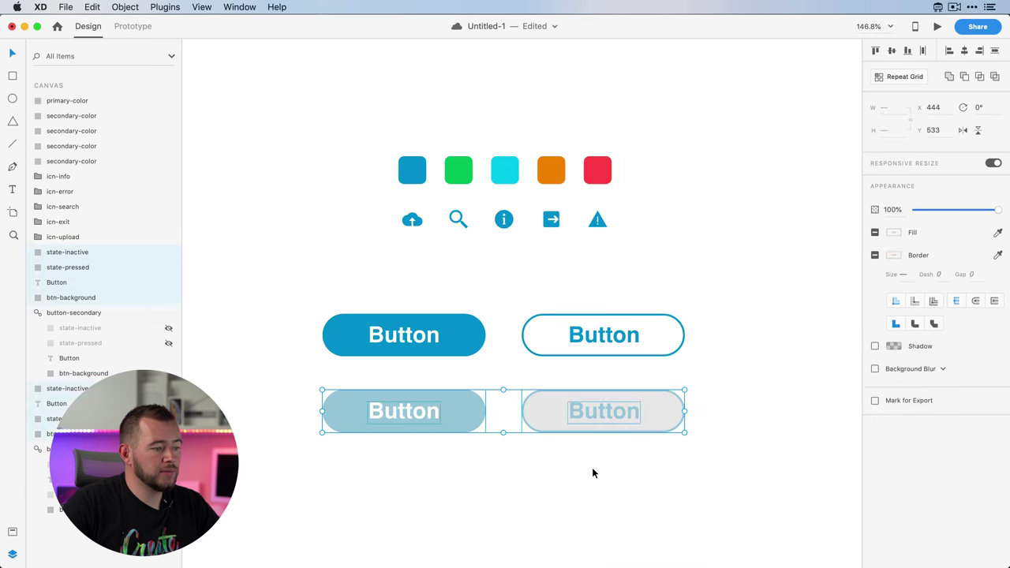
left_click(593, 473)
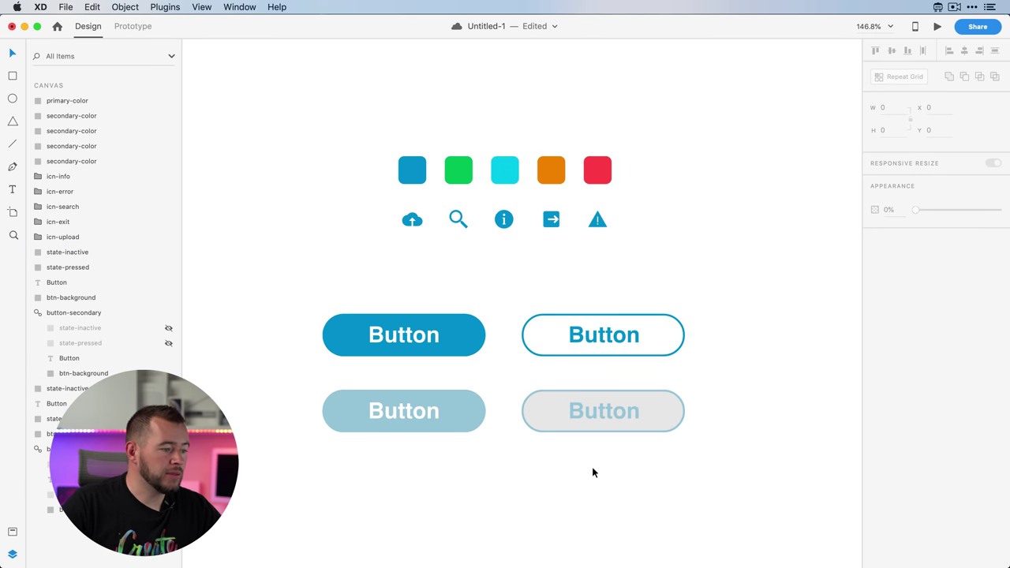
Step: Move the state overlays off both lower buttons and shift their labels left, left-aligning the filled button's text
left_click_drag(541, 422, 708, 417)
left_click_drag(440, 422, 330, 418)
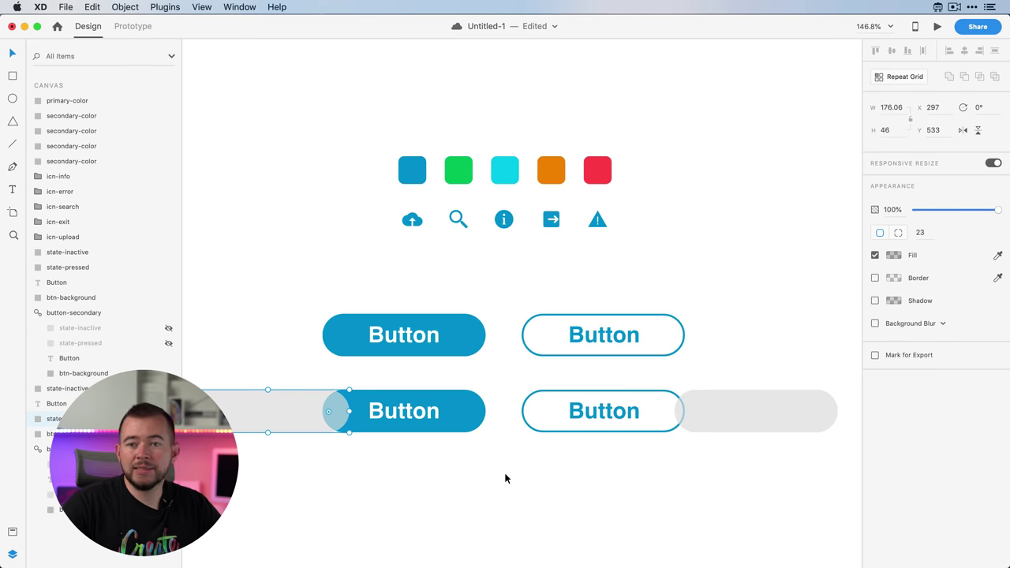
left_click(401, 416)
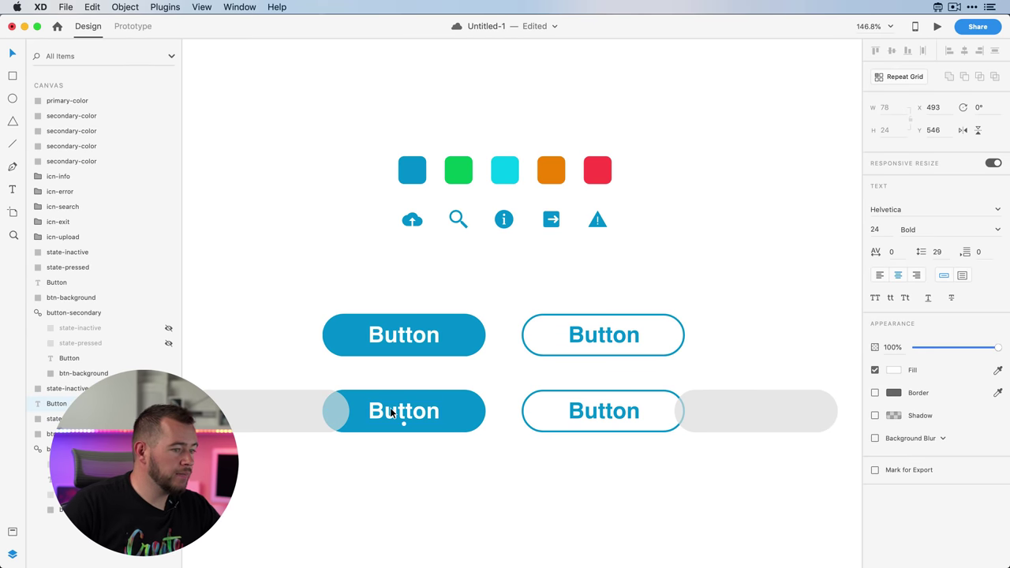
left_click(880, 274)
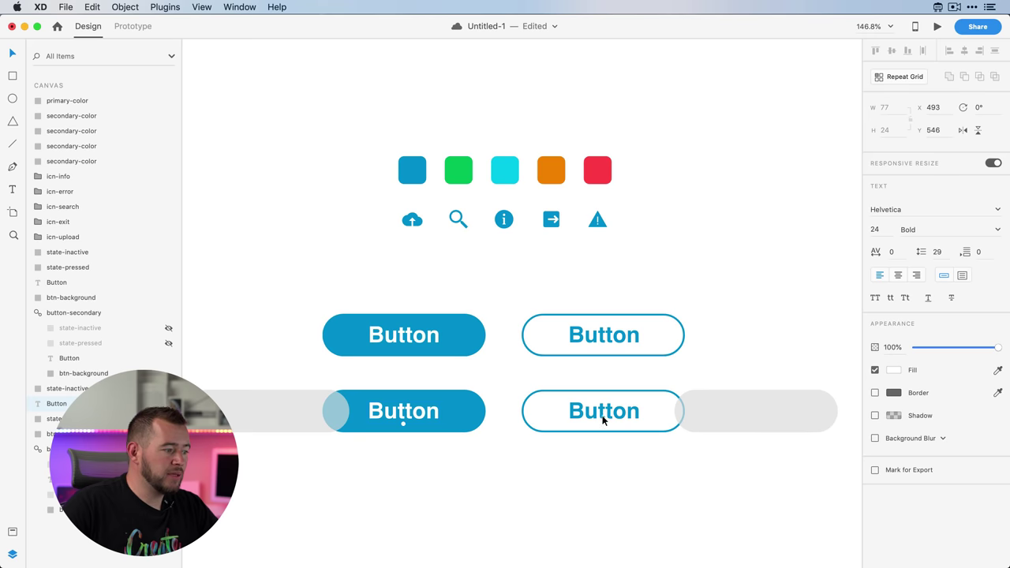
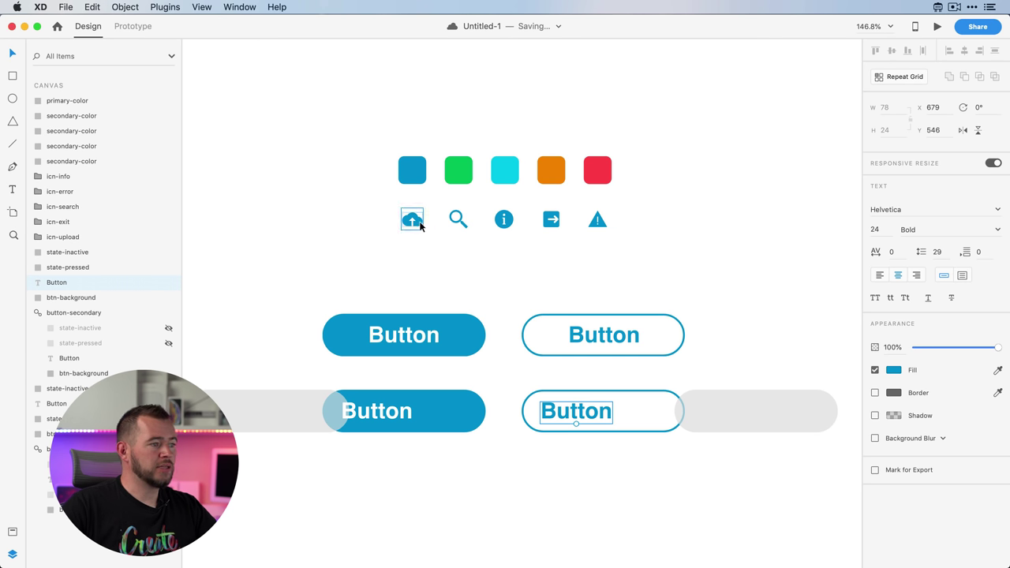
Step: Turn the icn-upload and icn-search icons into components
left_click(417, 222)
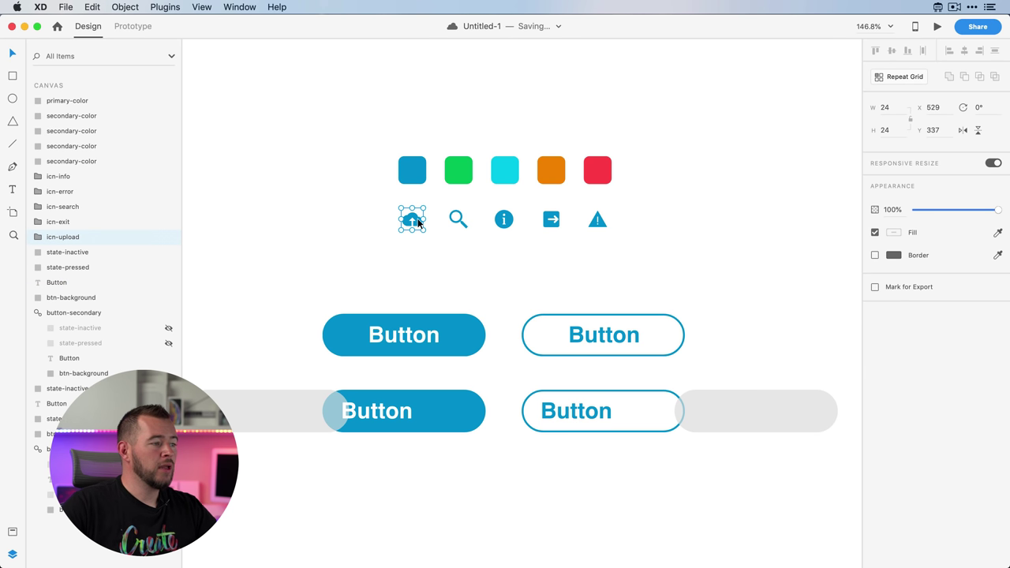
left_click_drag(417, 223, 422, 233)
key("super+z")
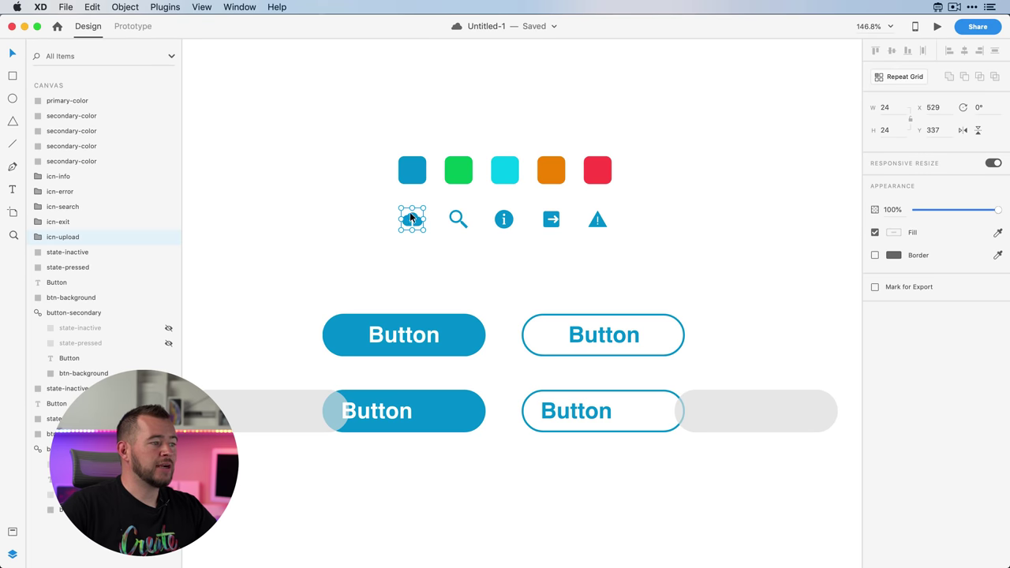
left_click(13, 532)
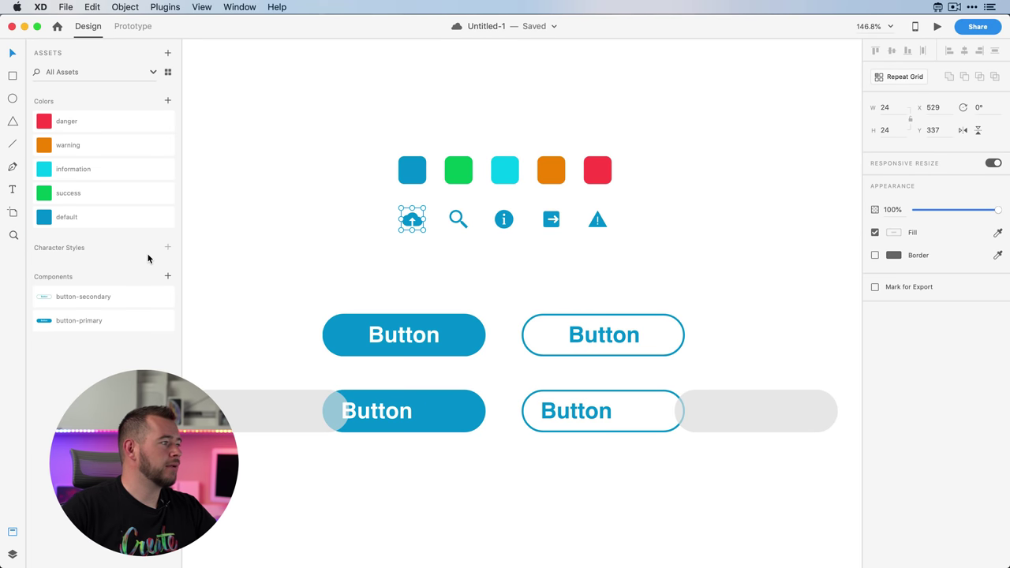
left_click(167, 278)
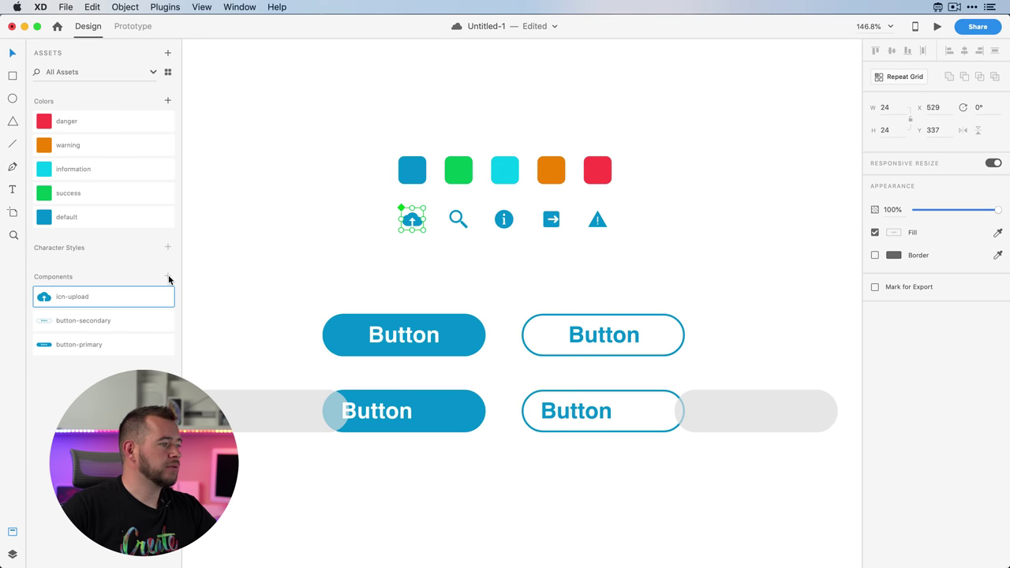
key("Tab")
left_click(167, 277)
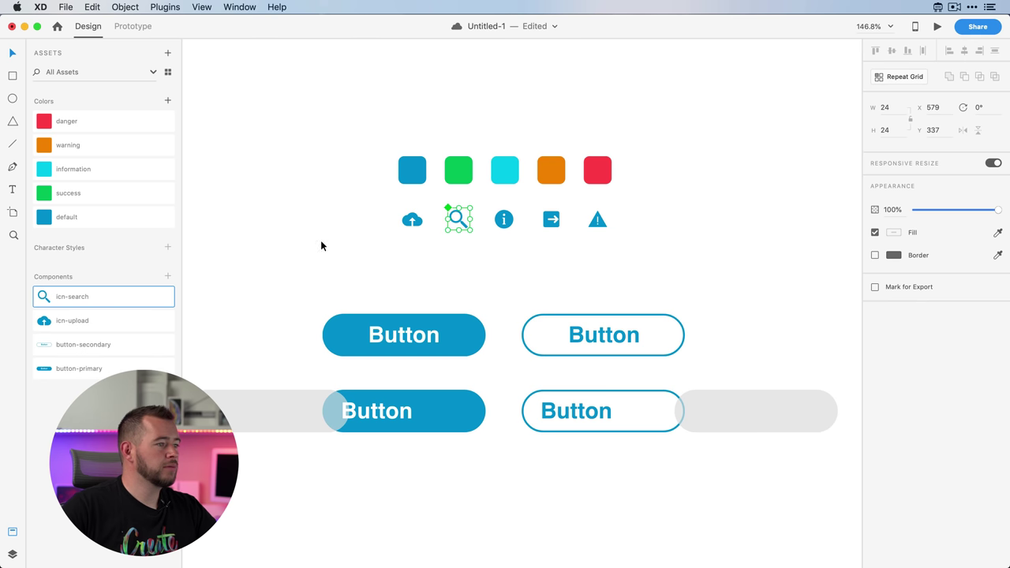
Step: Turn the icn-info, icn-exit and icn-error icons into components
key("Tab")
left_click(167, 277)
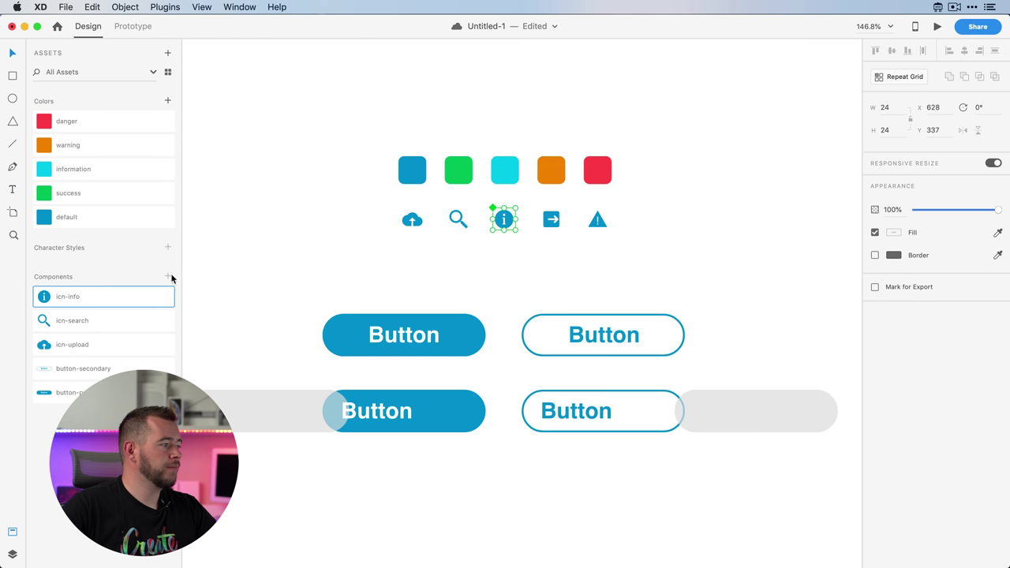
key("Tab")
left_click(167, 277)
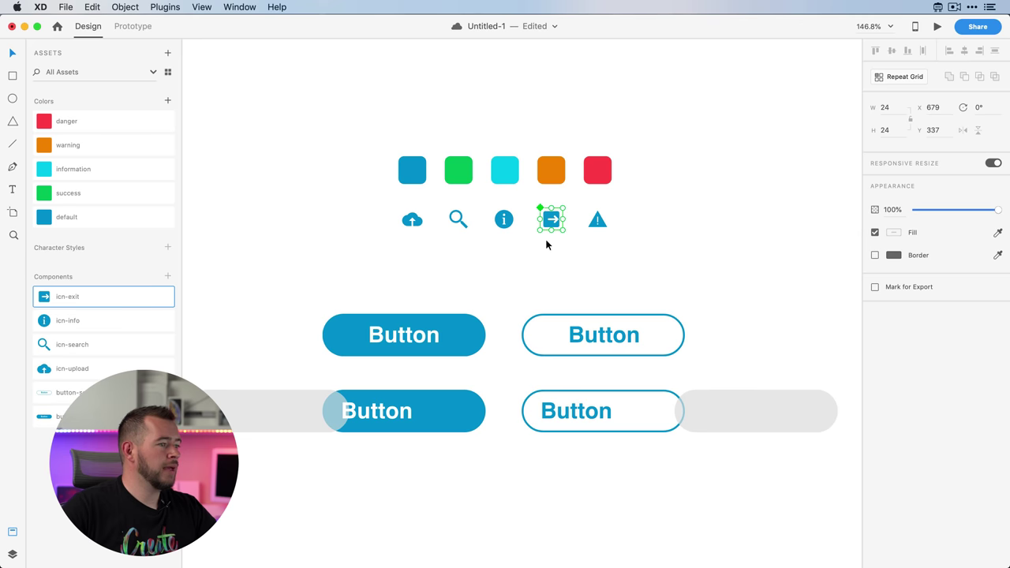
left_click(596, 223)
left_click(168, 277)
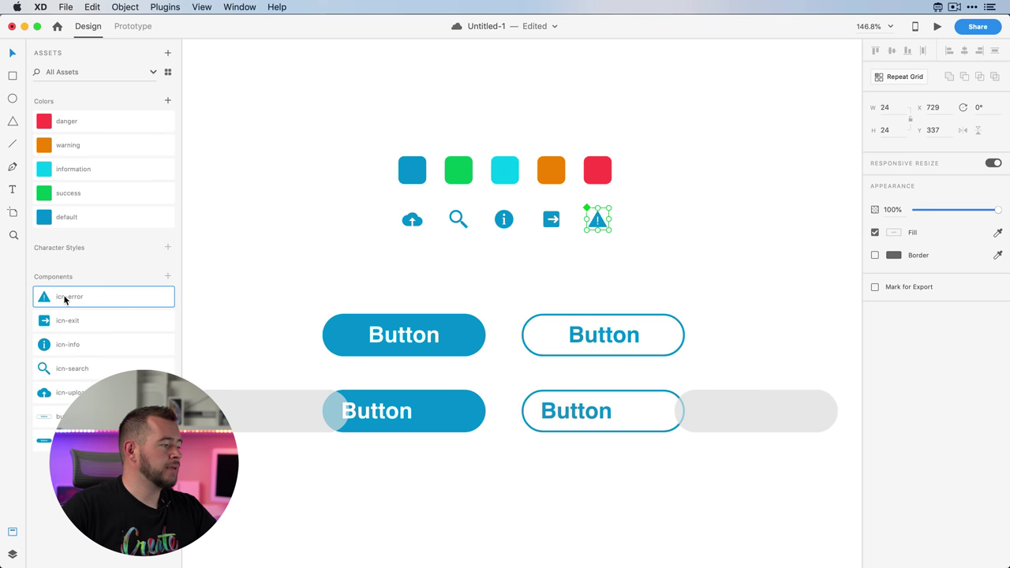
left_click(349, 278)
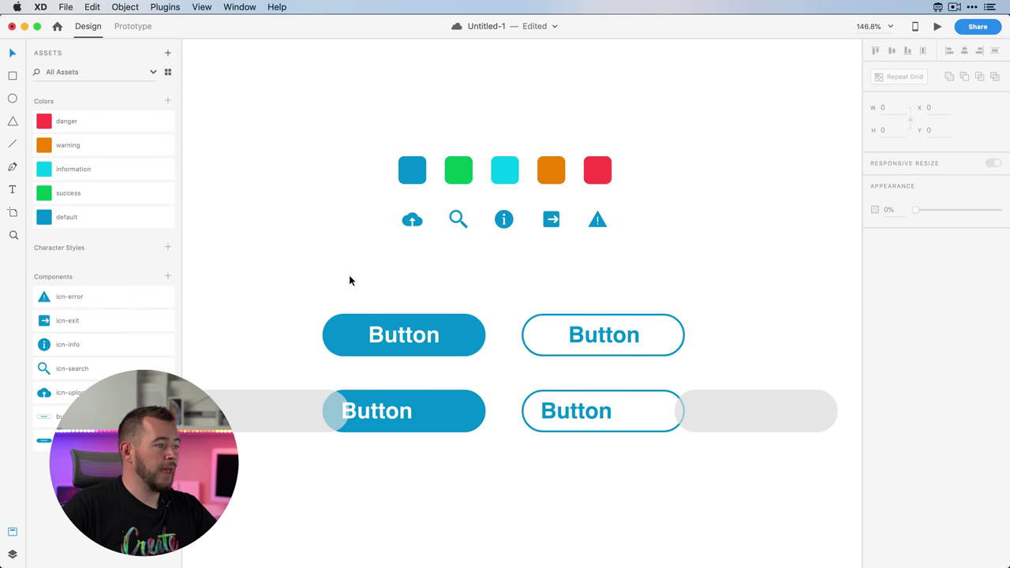
Step: Place a copy of the upload icon inside the lower outlined button, to the right of its label
left_click(417, 226)
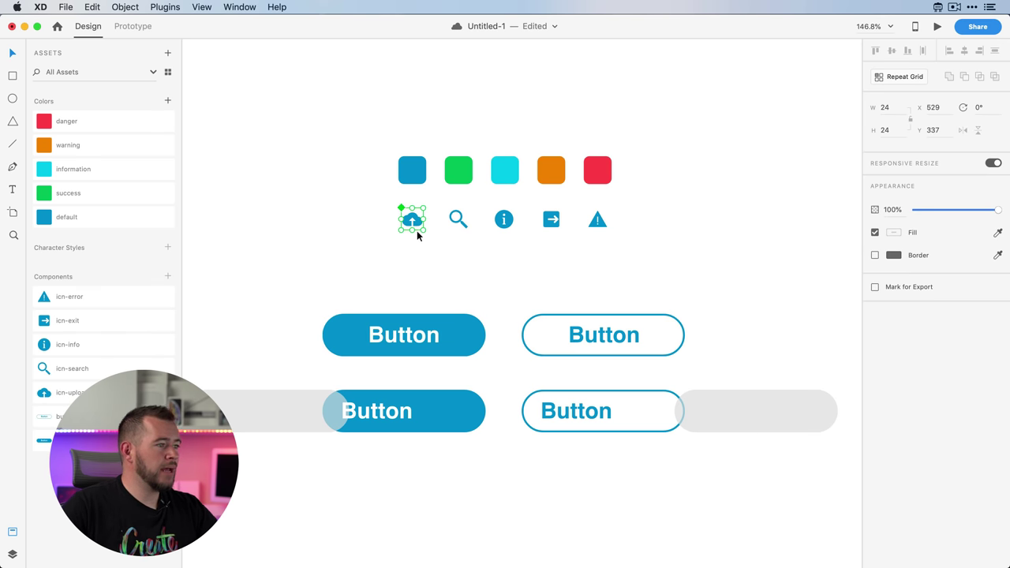
left_click_drag(416, 227, 659, 338)
left_click(610, 341)
double_click(595, 341)
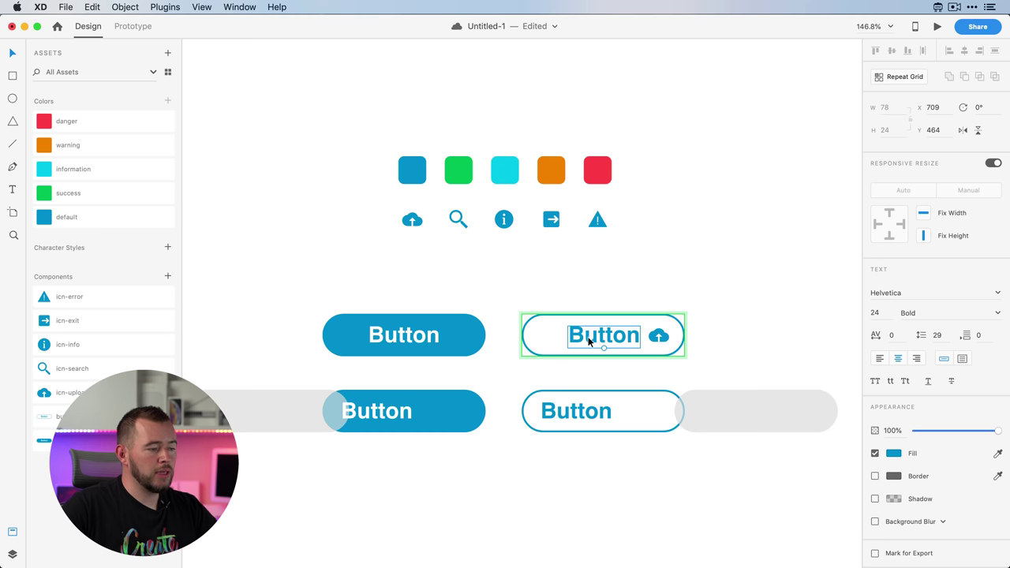
left_click(588, 292)
left_click_drag(658, 336, 658, 416)
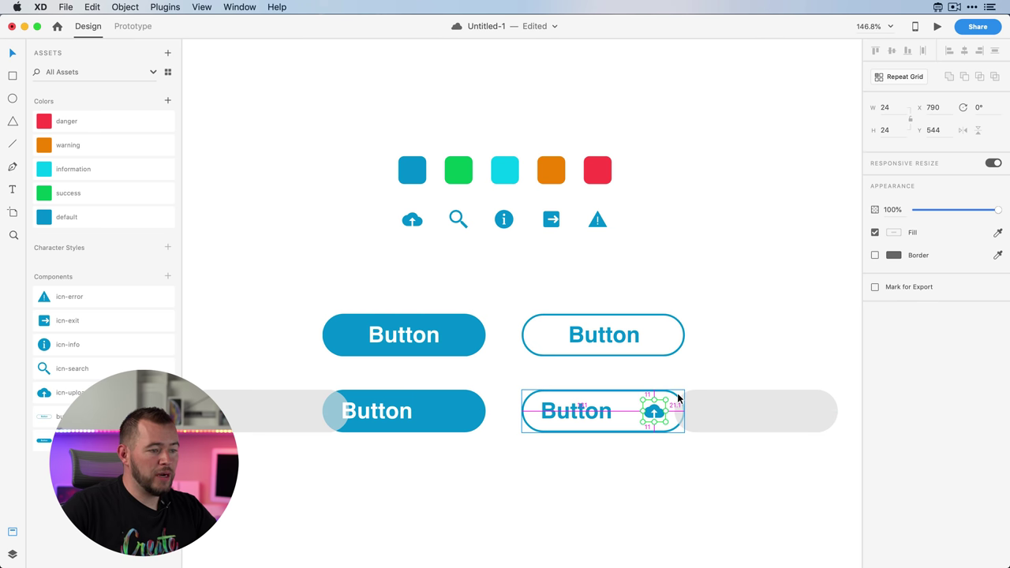
Step: Move the state overlays clear of the lower outlined button and copy its upload icon into the lower filled button
left_click(734, 409)
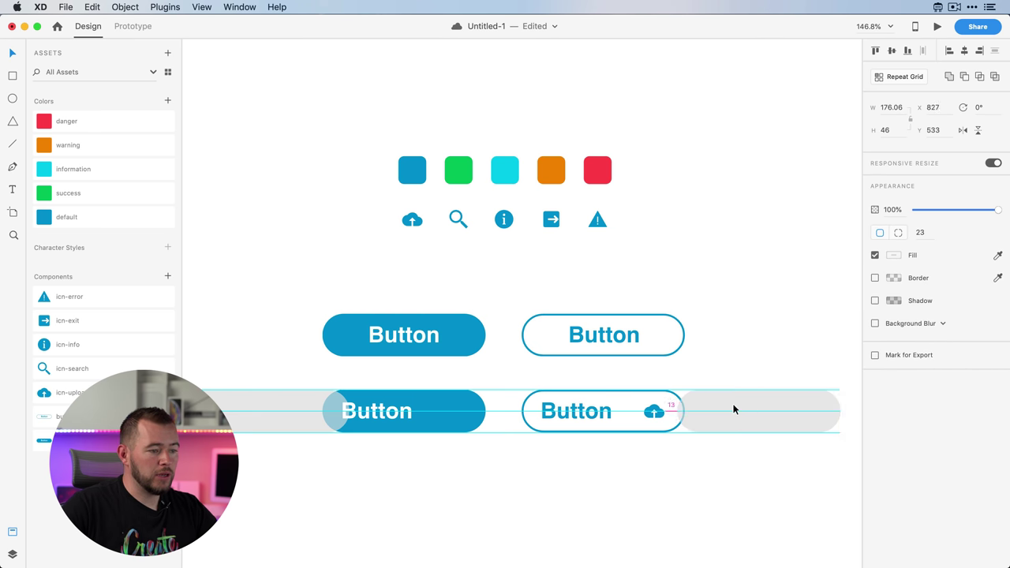
left_click_drag(734, 408, 756, 409)
left_click_drag(658, 413, 463, 416)
left_click(609, 477)
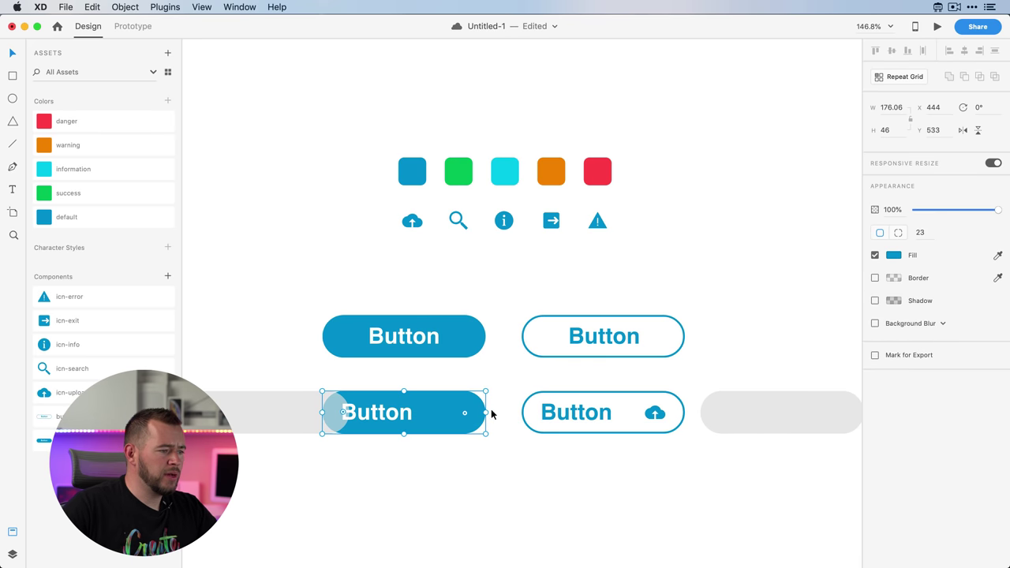
Step: Set the width of both lower button backgrounds to 170
left_click(526, 410, "shift")
left_click(887, 106)
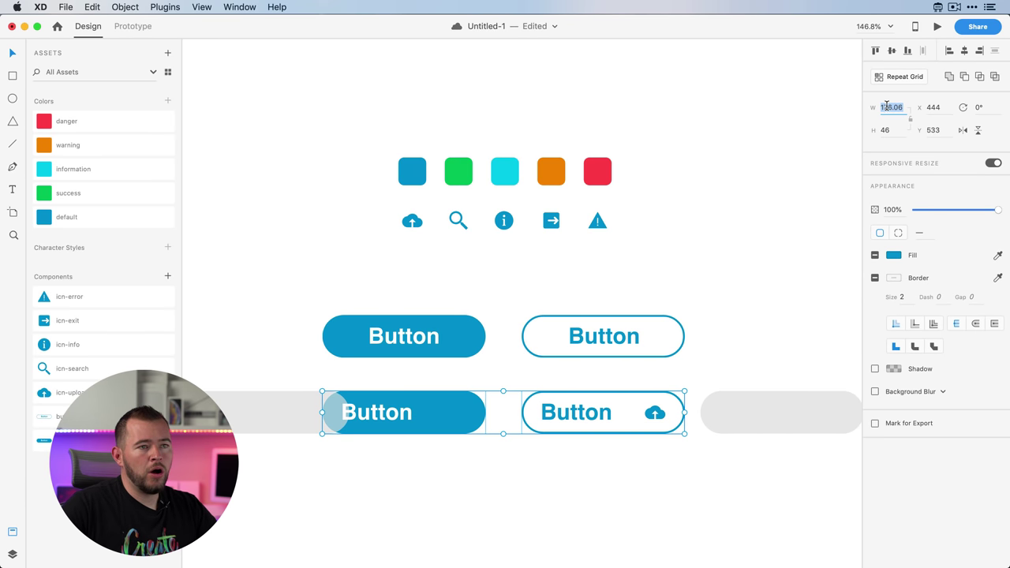
type("1")
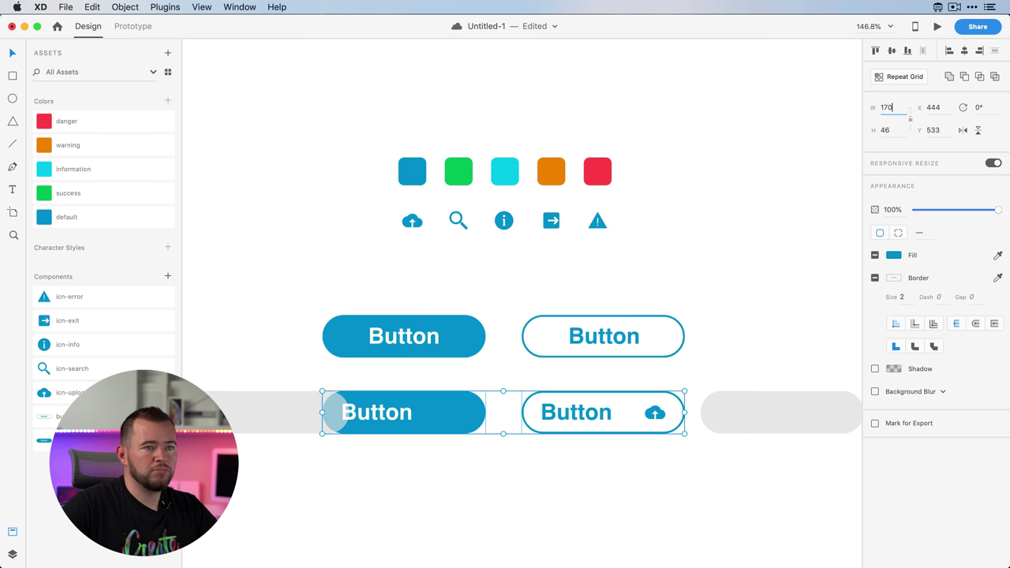
type("70")
key("Return")
left_click(575, 481)
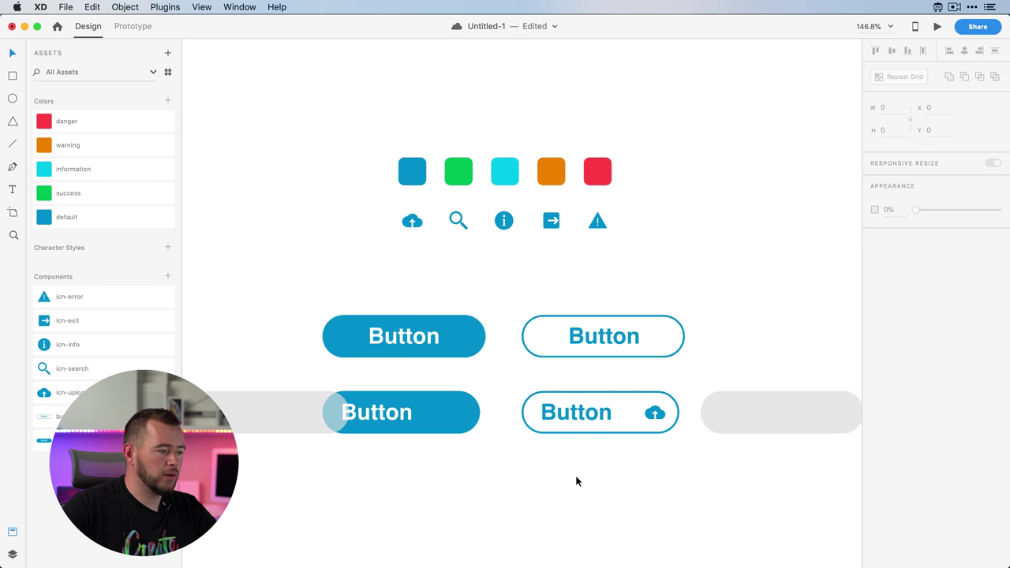
Step: Shift the upload icons toward their labels, to about X 570 in the filled button and X 786 in the outlined one
double_click(454, 417)
left_click_drag(455, 417, 447, 416)
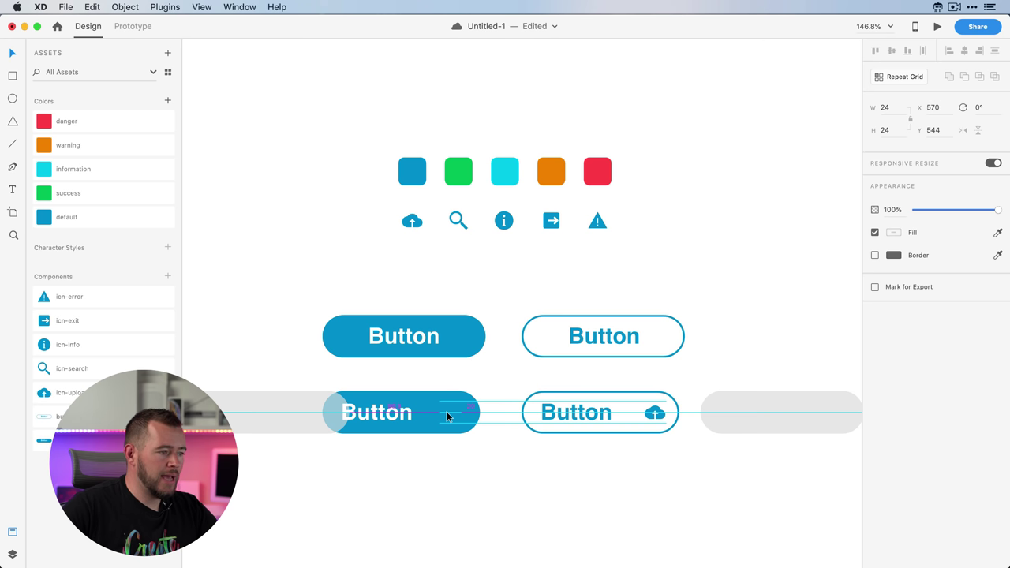
double_click(654, 415)
left_click_drag(655, 415, 647, 413)
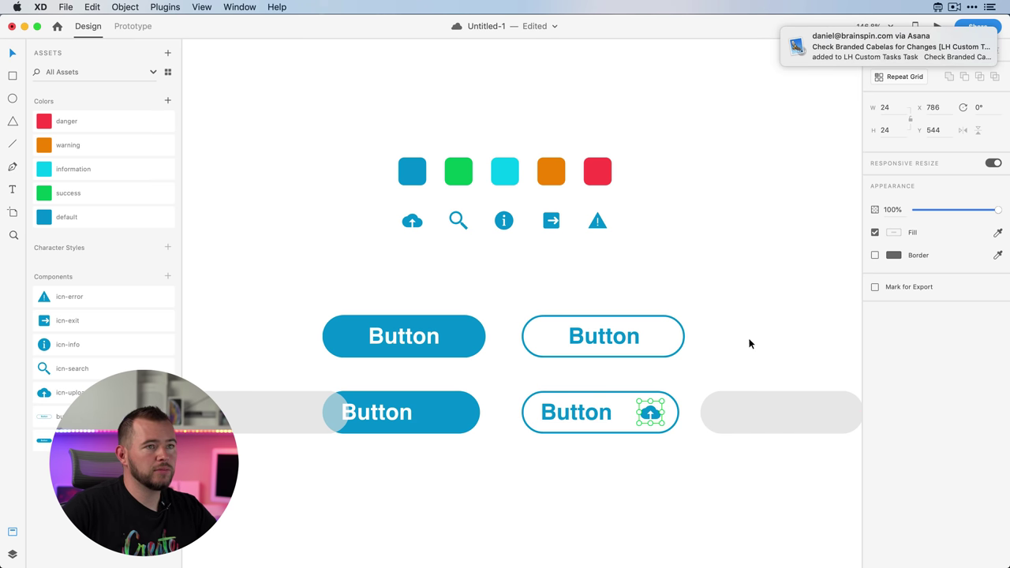
left_click(667, 464)
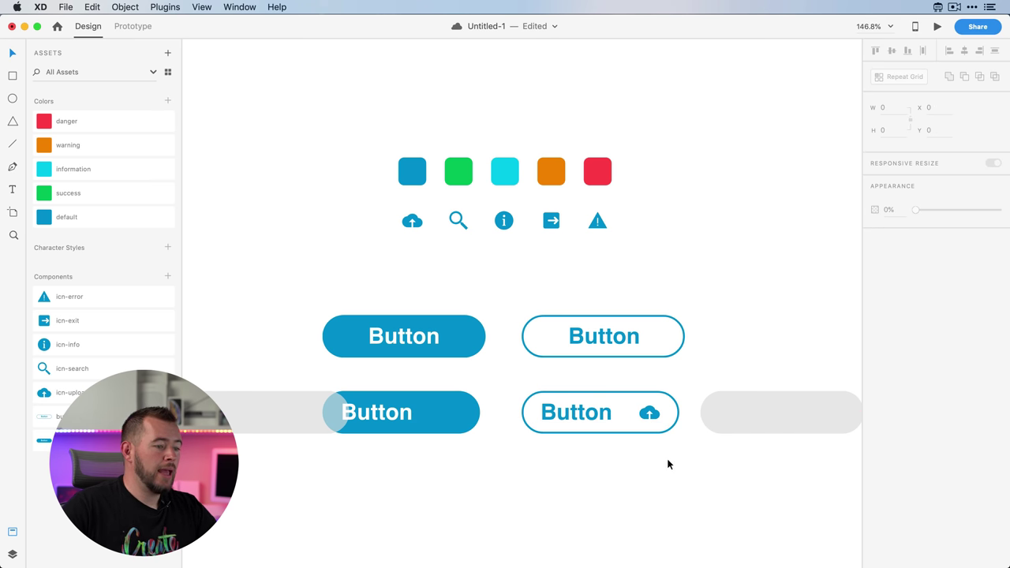
Step: Change the fill of the upload icon in the lower filled button to white
left_click(456, 420)
left_click(894, 233)
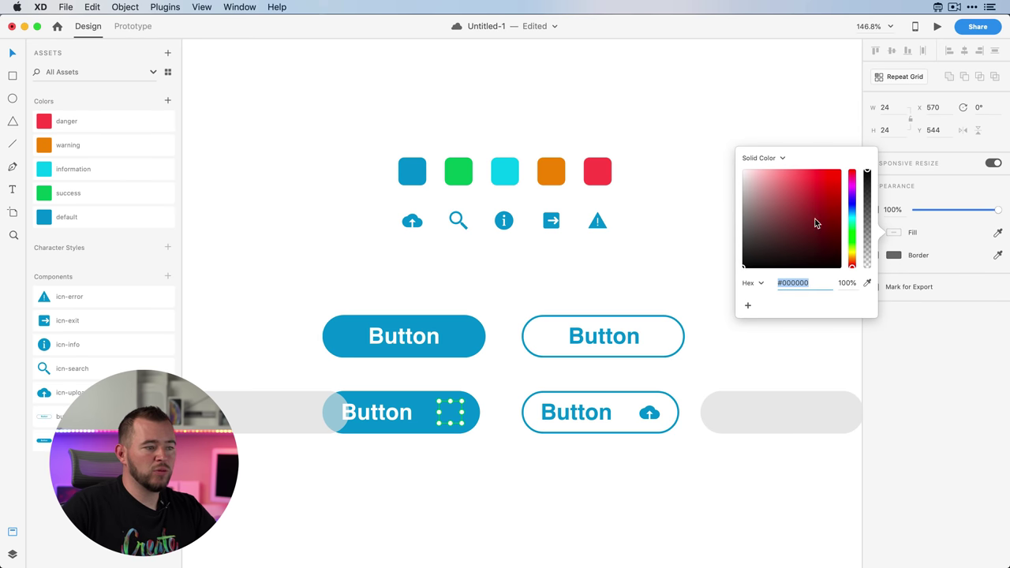
left_click(487, 479)
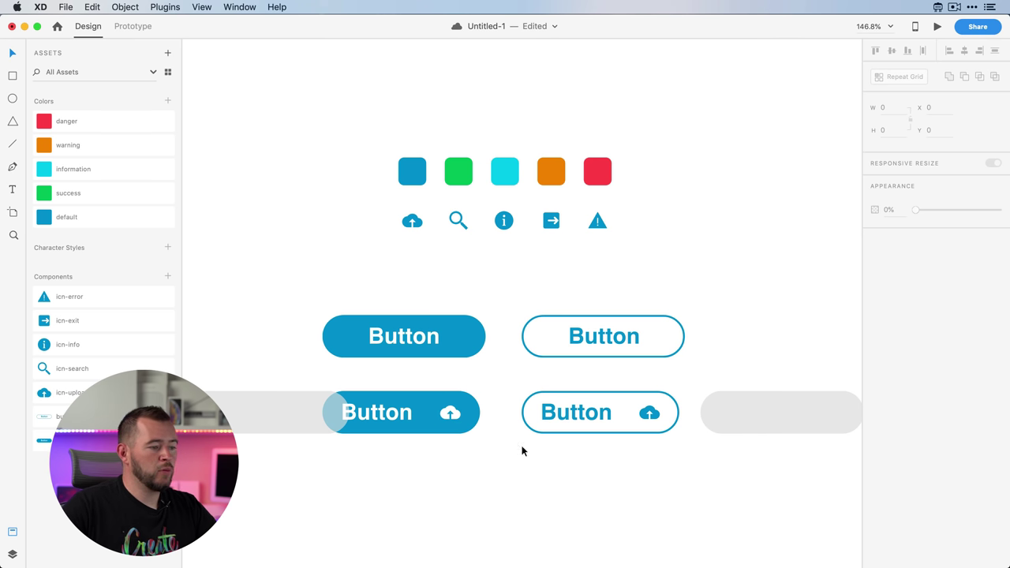
Step: Left-align the label text of the lower outlined button
double_click(563, 416)
left_click(879, 275)
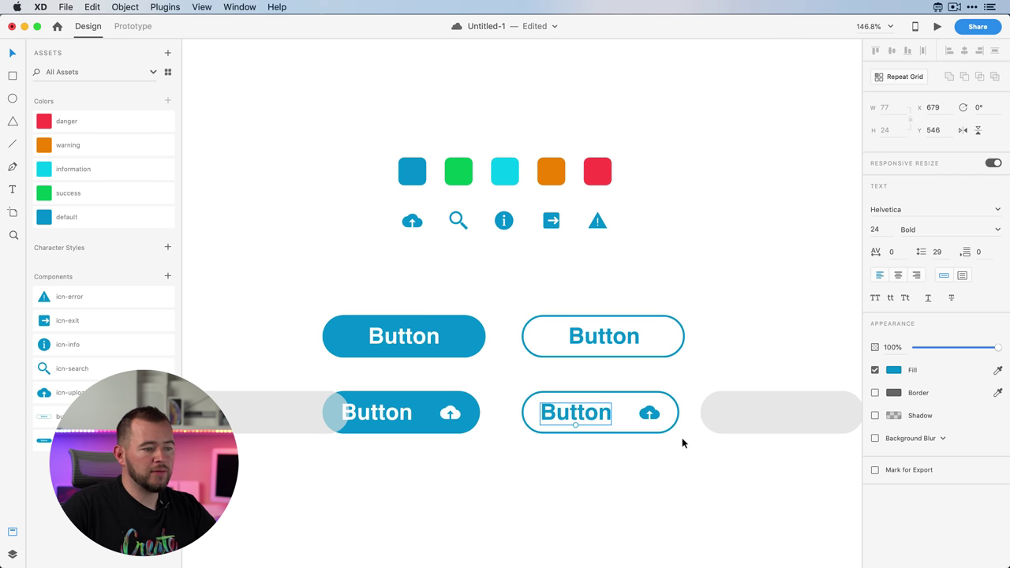
left_click(649, 413)
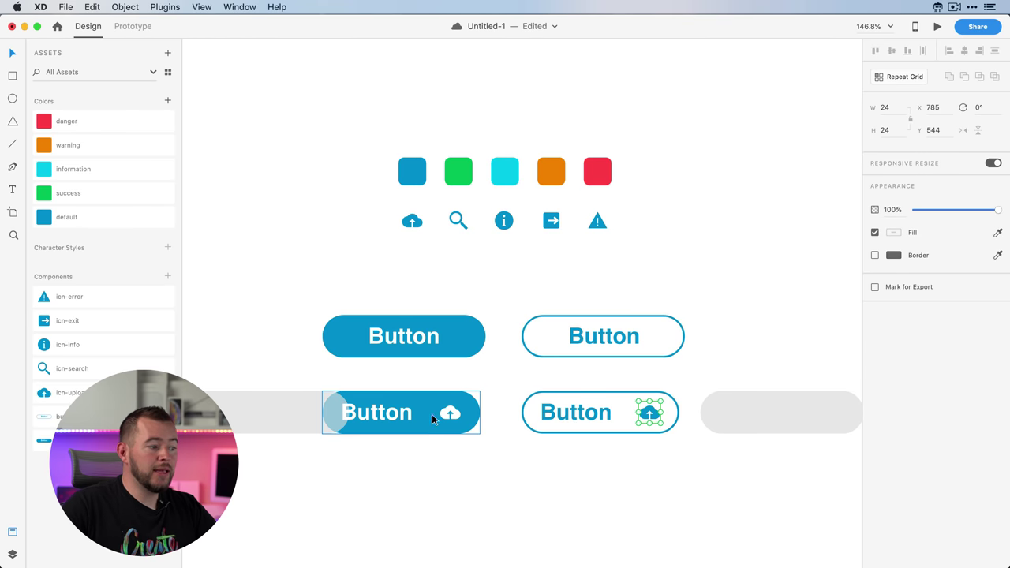
left_click(278, 464)
Step: Move the state overlays back over both lower buttons and narrow them to match the button backgrounds
left_click(247, 412)
left_click_drag(244, 414, 378, 411)
left_click_drag(484, 413, 479, 413)
left_click_drag(756, 413, 577, 415)
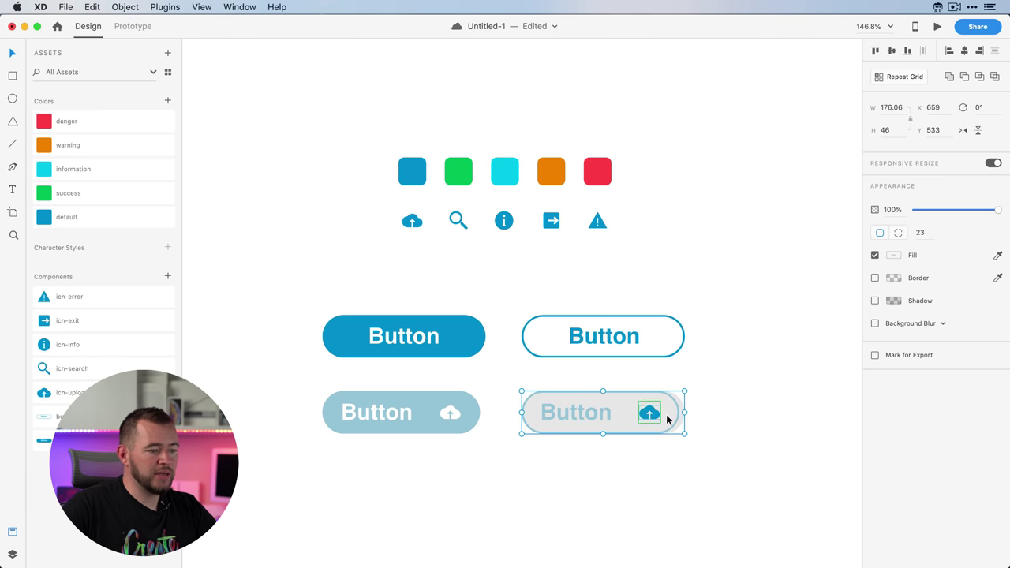
left_click_drag(686, 413, 677, 413)
left_click(699, 424)
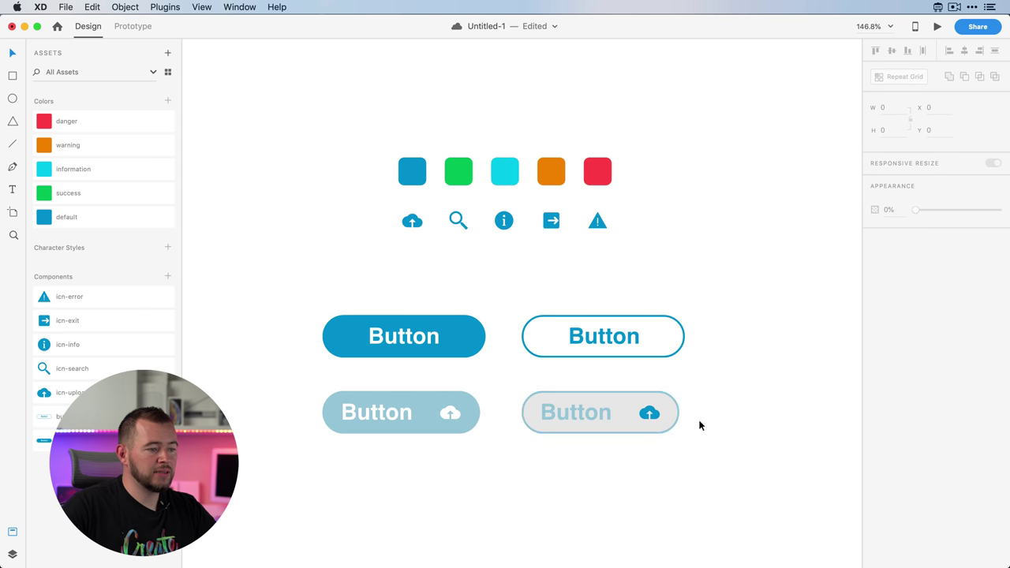
Step: Pull the state overlays off the lower outlined button and move its upload icon beneath the state-inactive and state-pressed layers
left_click(654, 419)
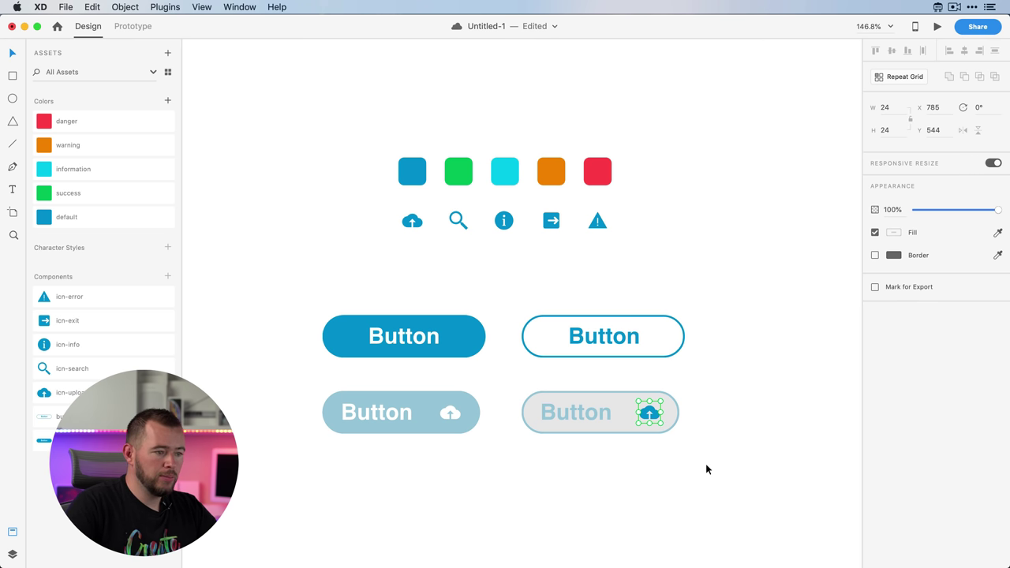
left_click(574, 426)
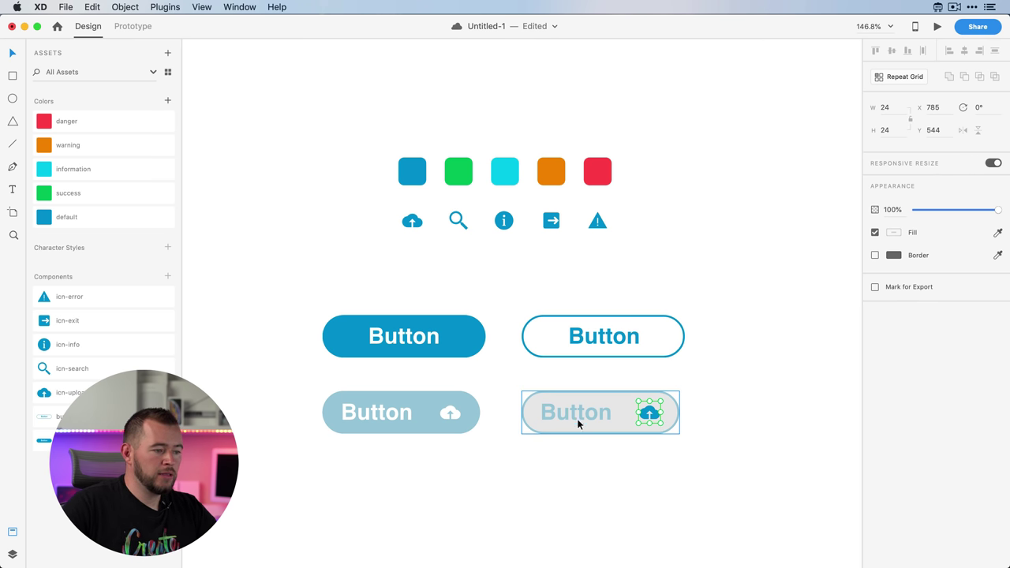
left_click_drag(586, 413, 586, 397)
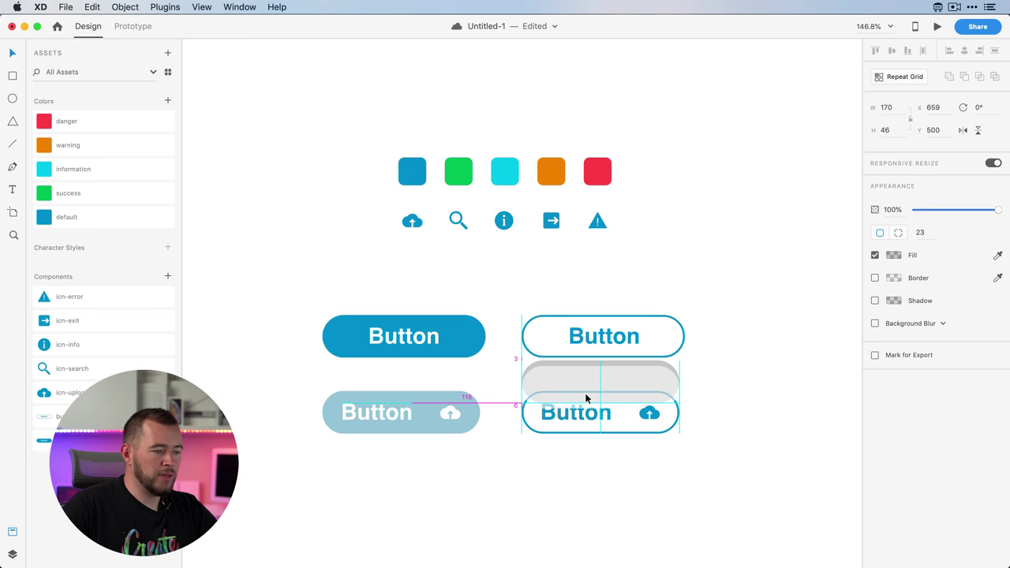
double_click(649, 413)
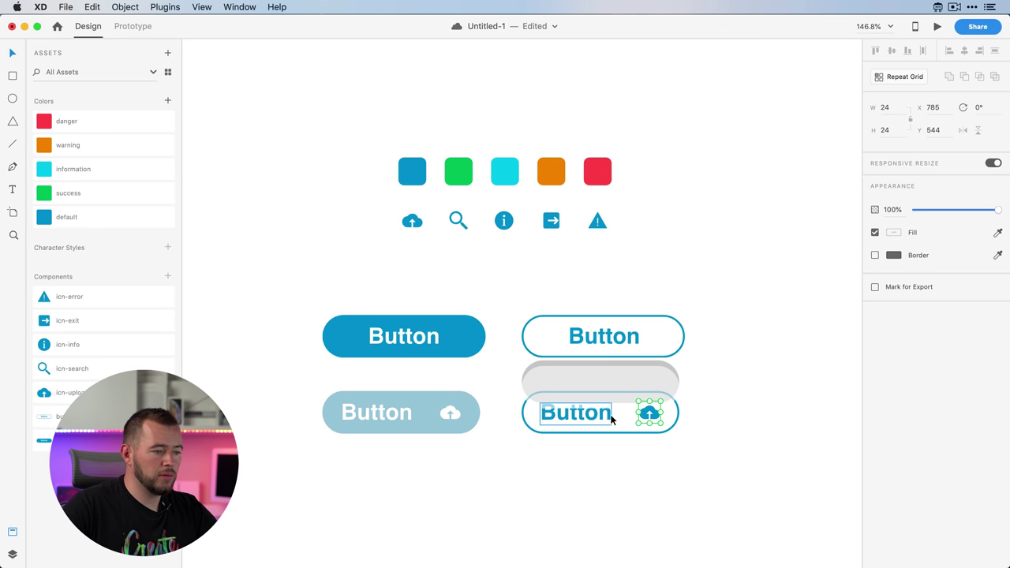
left_click(13, 555)
left_click(586, 417)
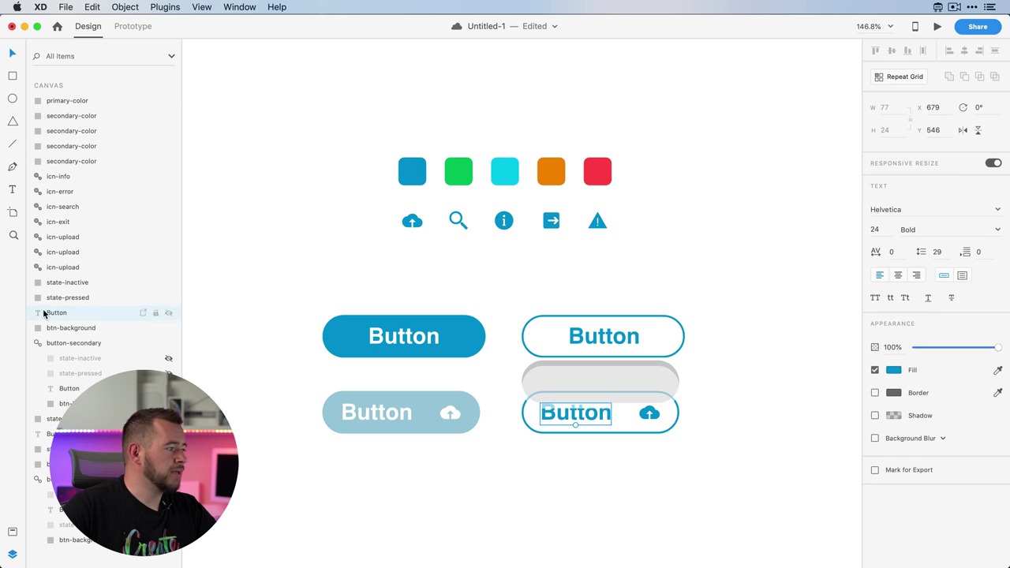
left_click(649, 414)
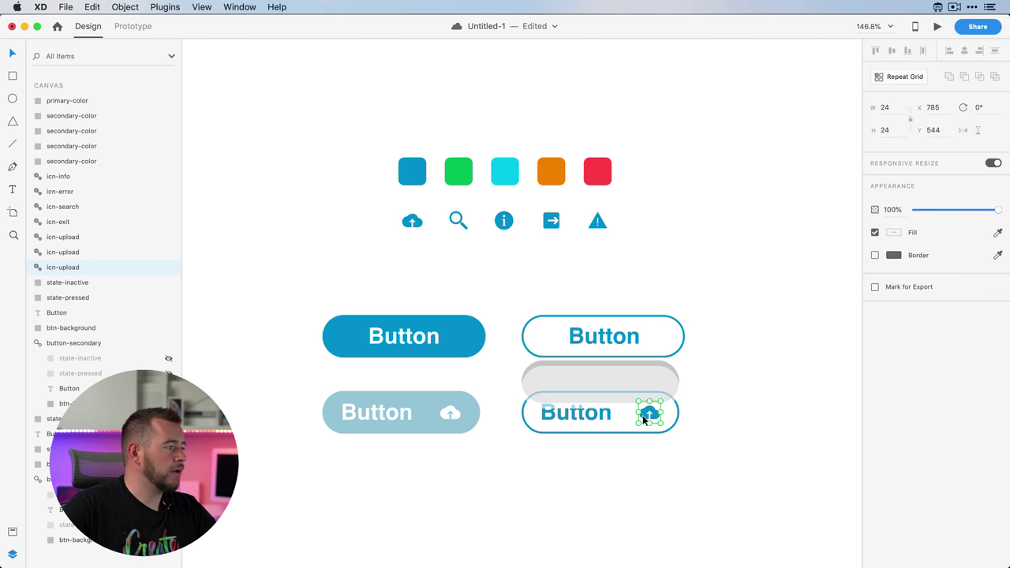
left_click_drag(63, 270, 63, 303)
Step: Move the state overlays back into place over the lower outlined button so they cover its label and icon
left_click(724, 388)
mouse_move(656, 384)
left_mouse_down()
mouse_move(652, 410)
mouse_move(671, 404)
mouse_move(662, 393)
left_mouse_up()
left_click(753, 404)
left_click(668, 390)
left_click(722, 388)
scroll(722, 388, "down", 3)
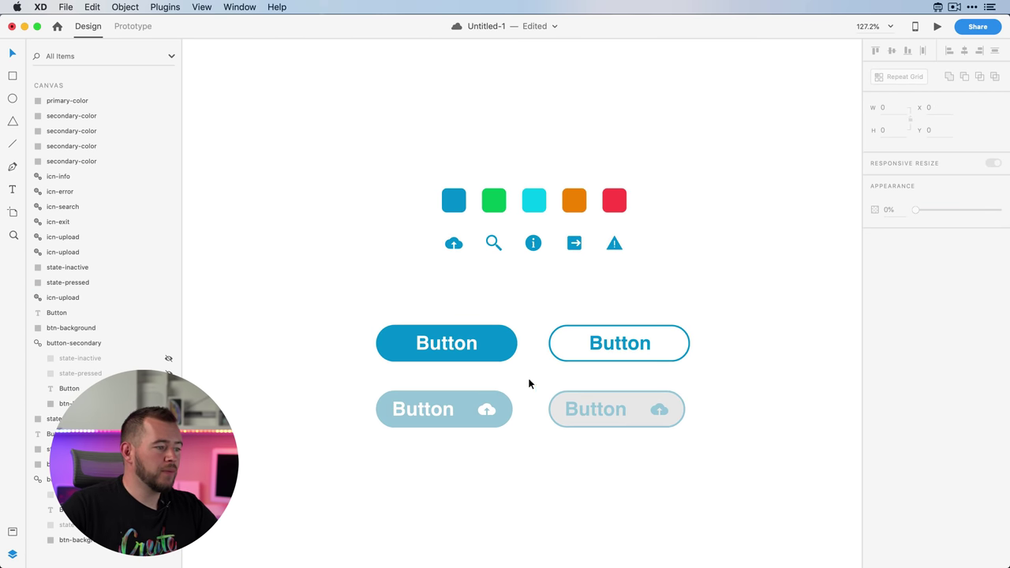
Step: Create a component from all parts of the lower filled button and name it button-icon-primary
left_click(517, 347)
left_click(621, 345)
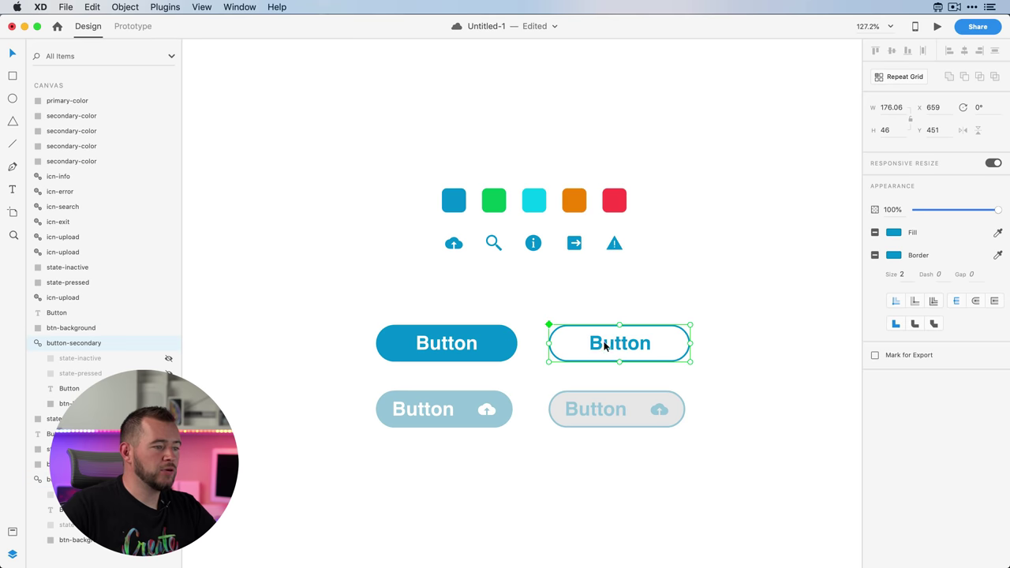
left_click(12, 533)
left_click_drag(514, 471, 363, 396)
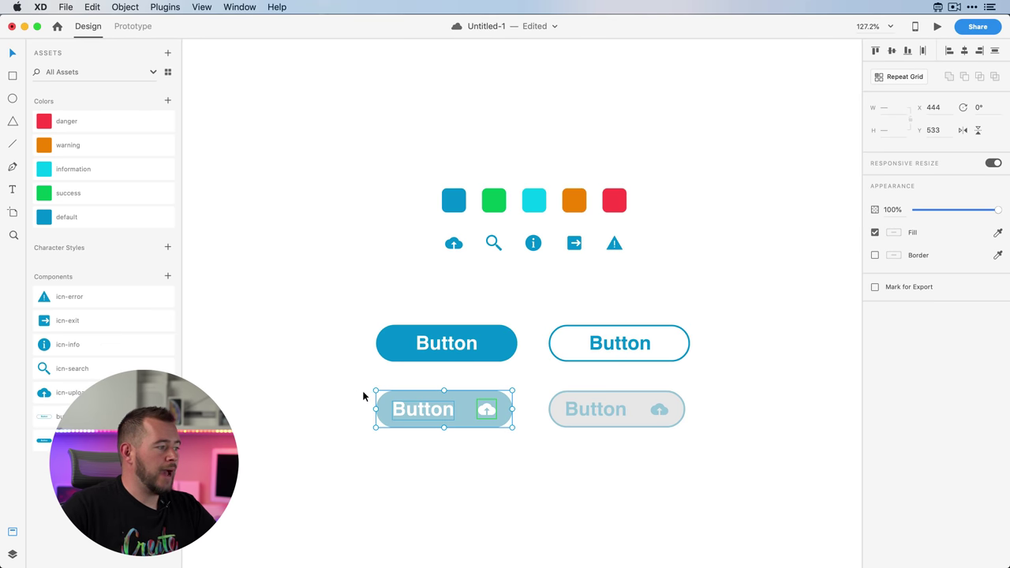
left_click(168, 277)
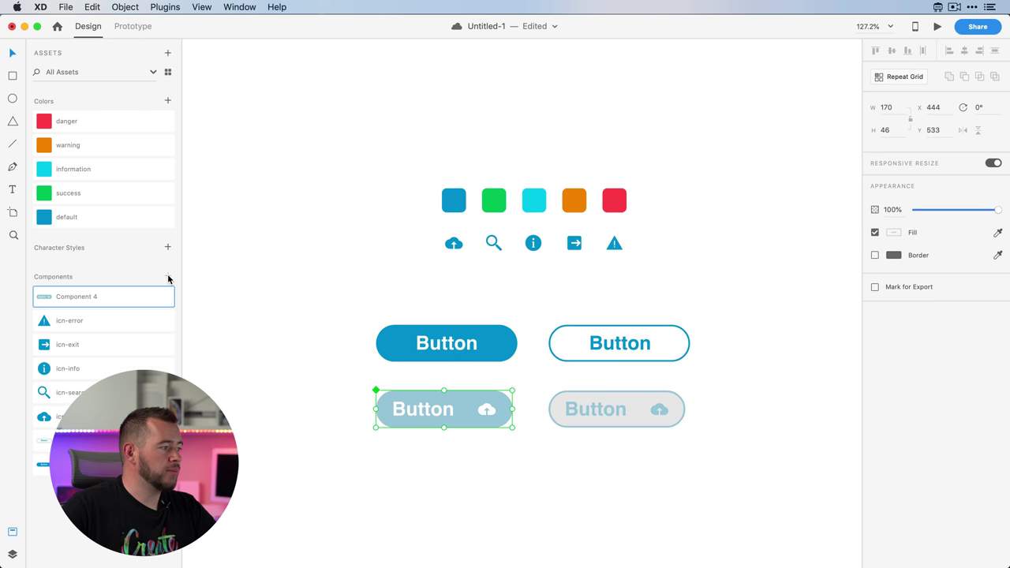
double_click(69, 297)
type("but")
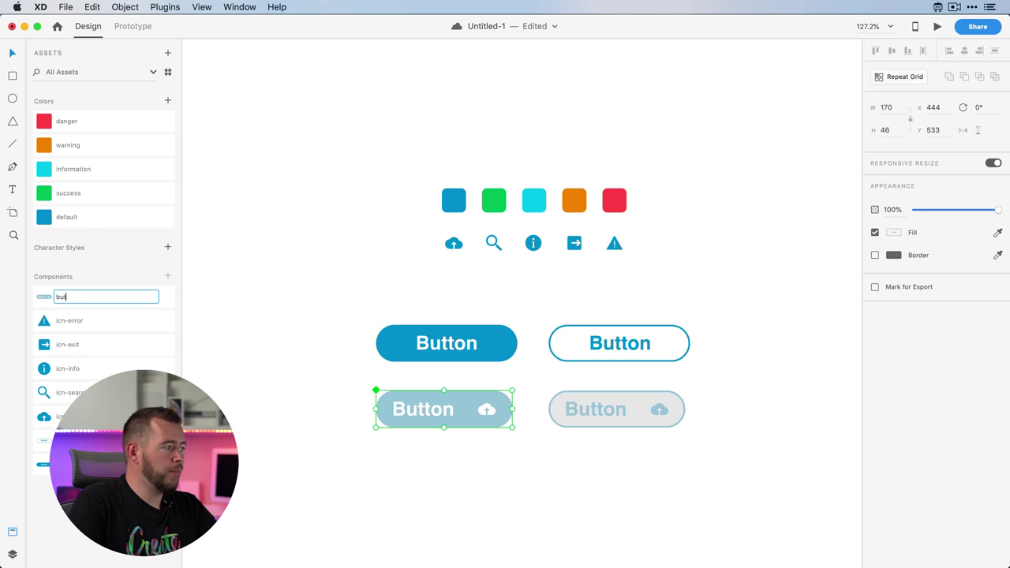
type("ton-icon-prima")
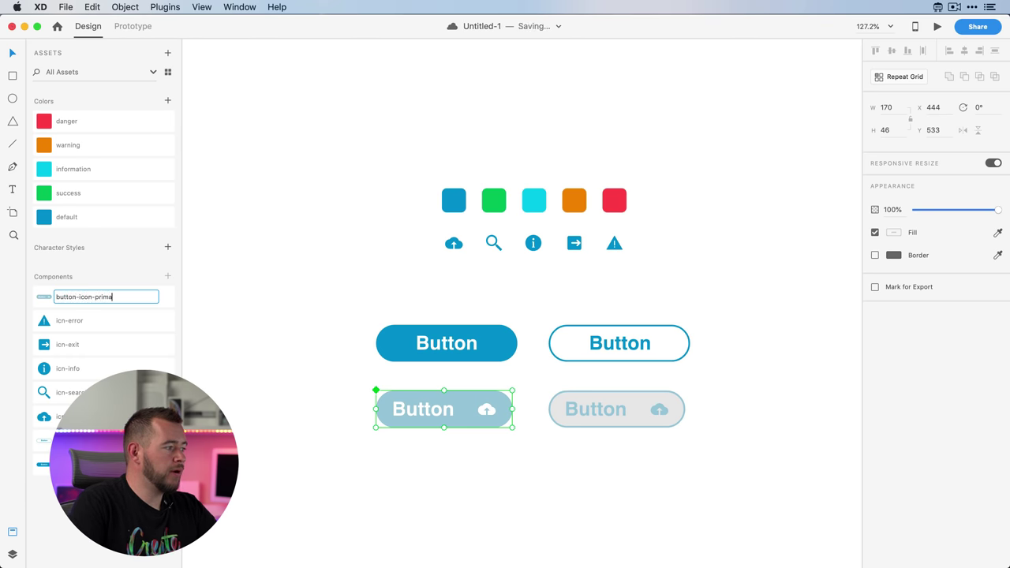
type("ry")
key("Return")
Step: Create a component from all parts of the lower outlined button and name it button-icon-secondary
left_click_drag(764, 449, 565, 392)
left_click(167, 276)
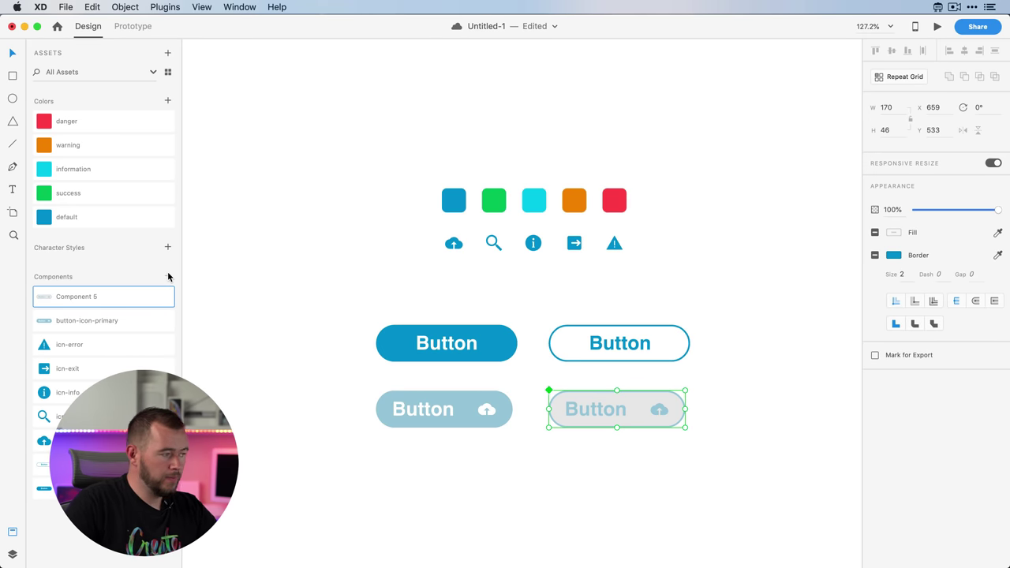
double_click(72, 297)
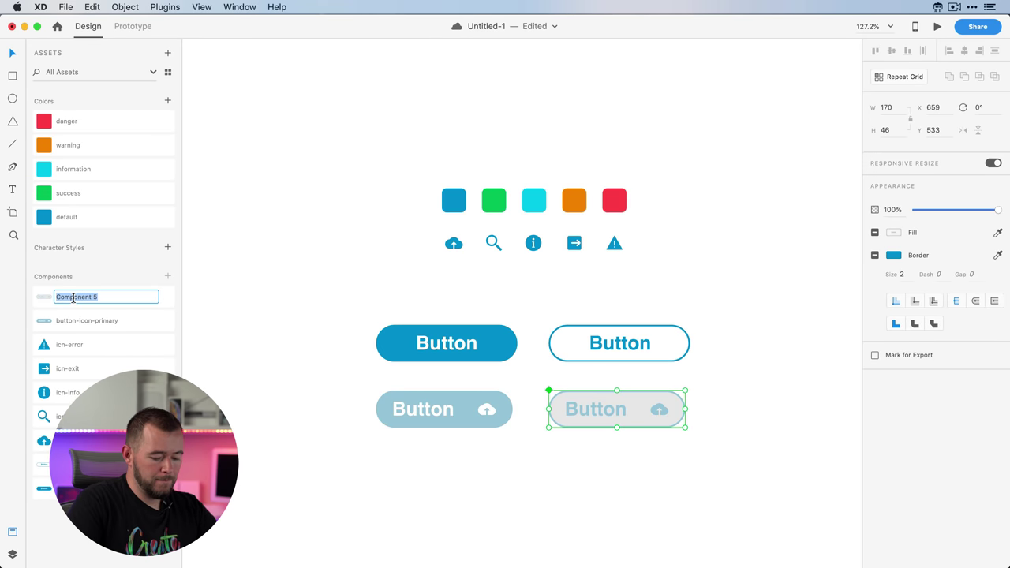
type("button-i")
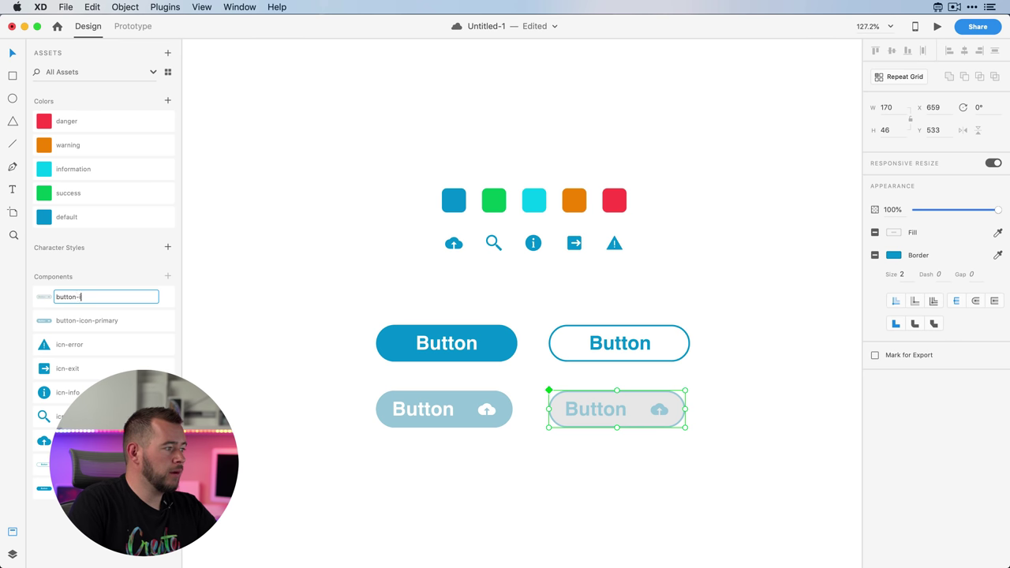
type("con-secondary")
key("Return")
key("Escape")
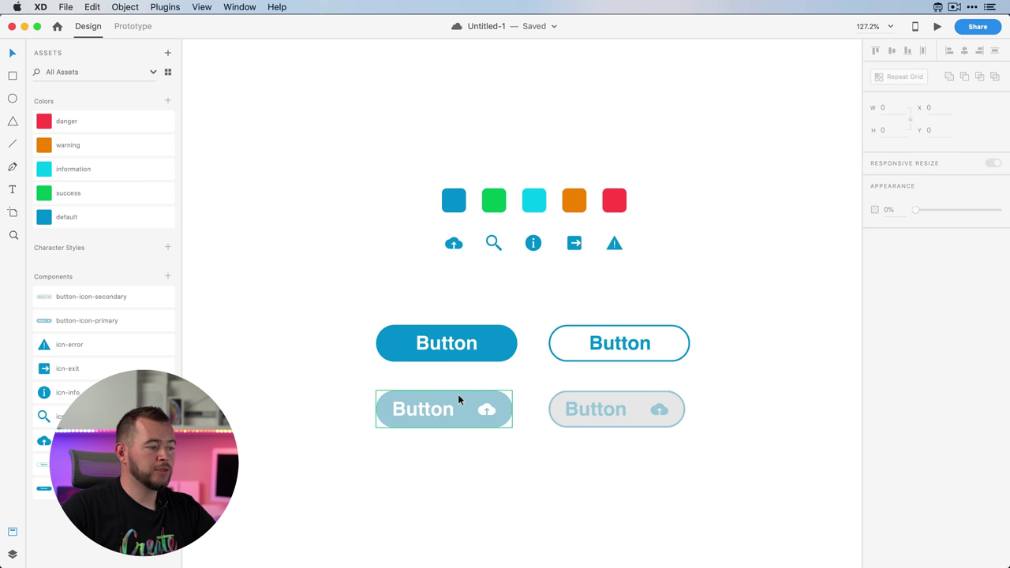
Step: Hide the state-inactive and state-pressed layers in both the button-icon-primary and button-icon-secondary components
left_click(462, 406)
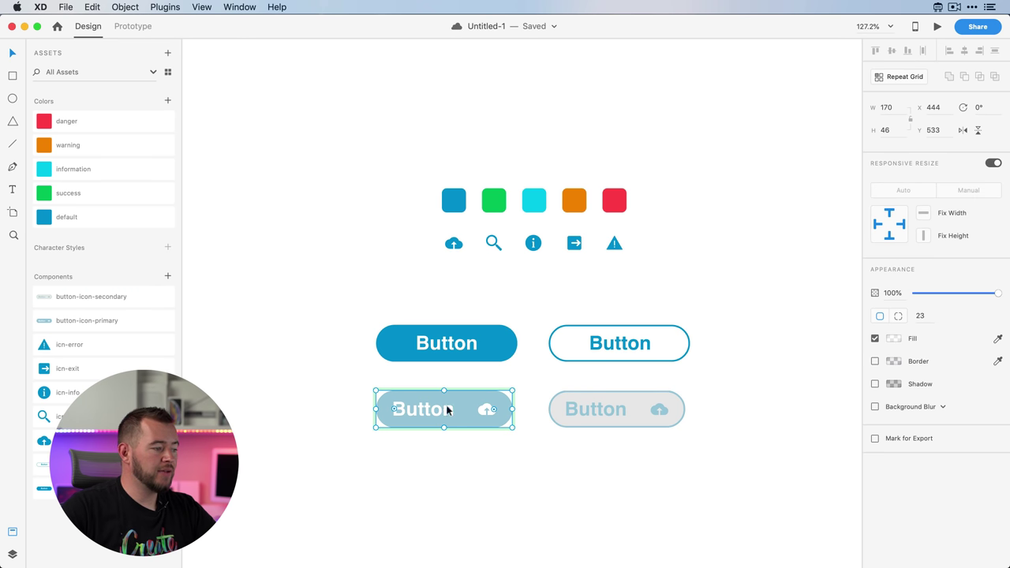
left_click(13, 554)
left_click(169, 266)
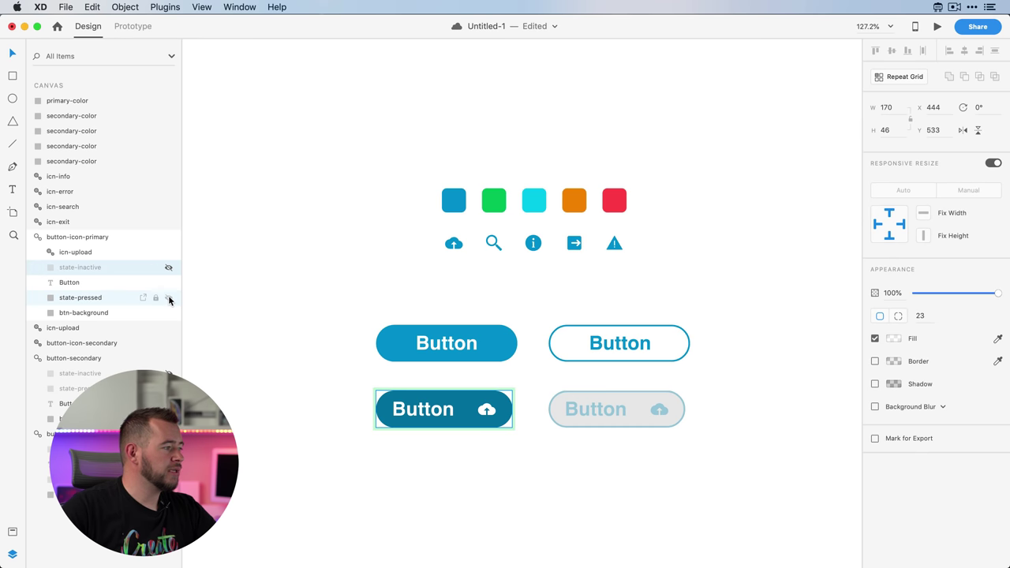
left_click(168, 298)
left_click(595, 413)
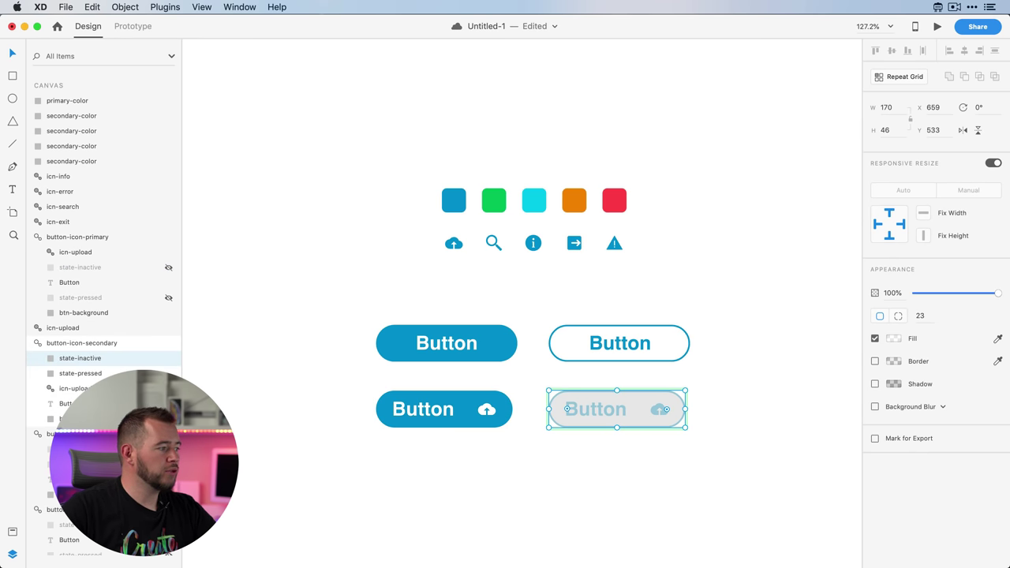
left_click(168, 358)
left_click(168, 373)
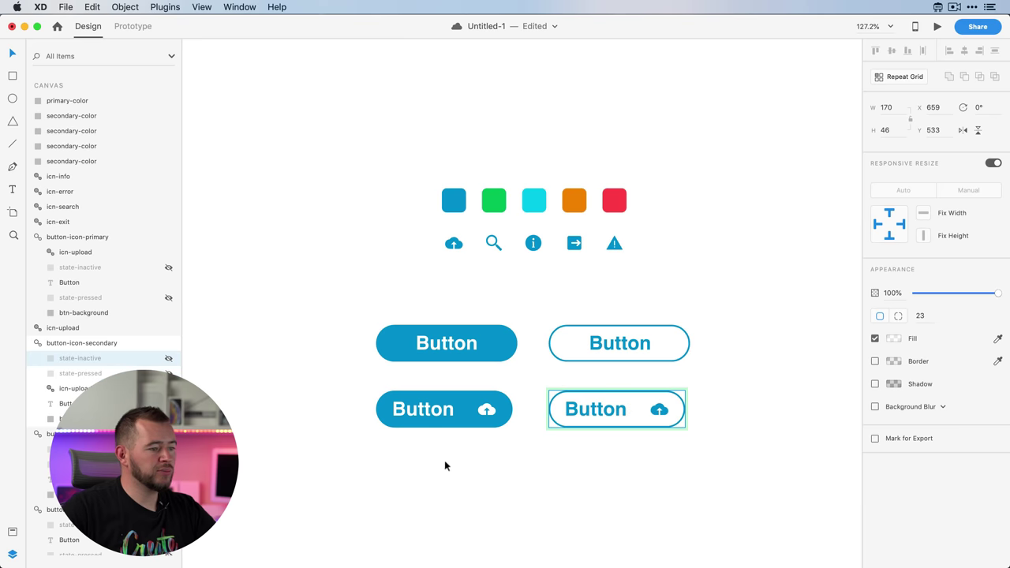
left_click(447, 466)
Step: Place a copy of the outlined icon button at about X 844, Y 641 and stretch it to about 228 wide
scroll(580, 478, "down", 2)
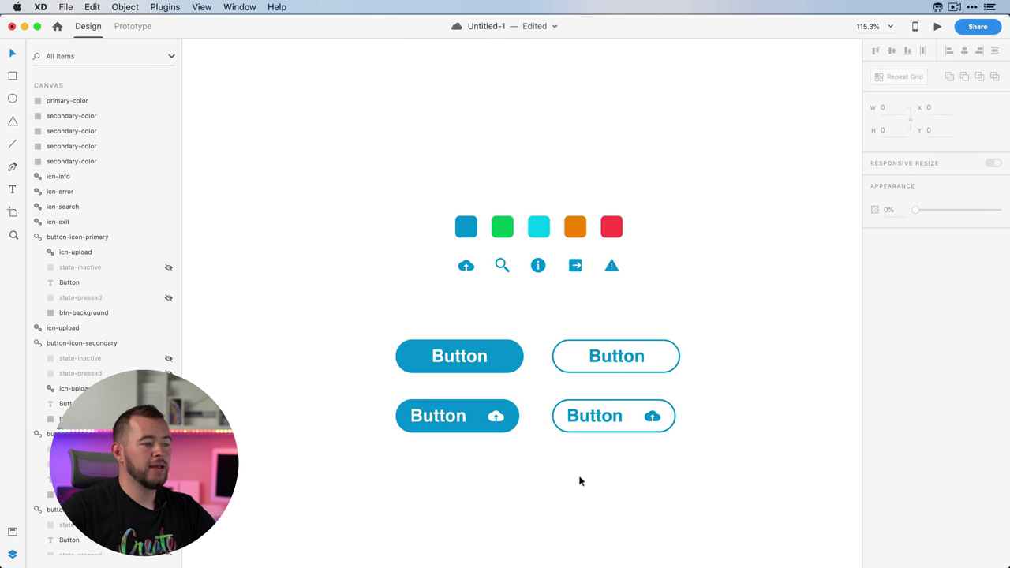
scroll(576, 476, "down", 3)
scroll(575, 476, "right", 5)
left_click(453, 327)
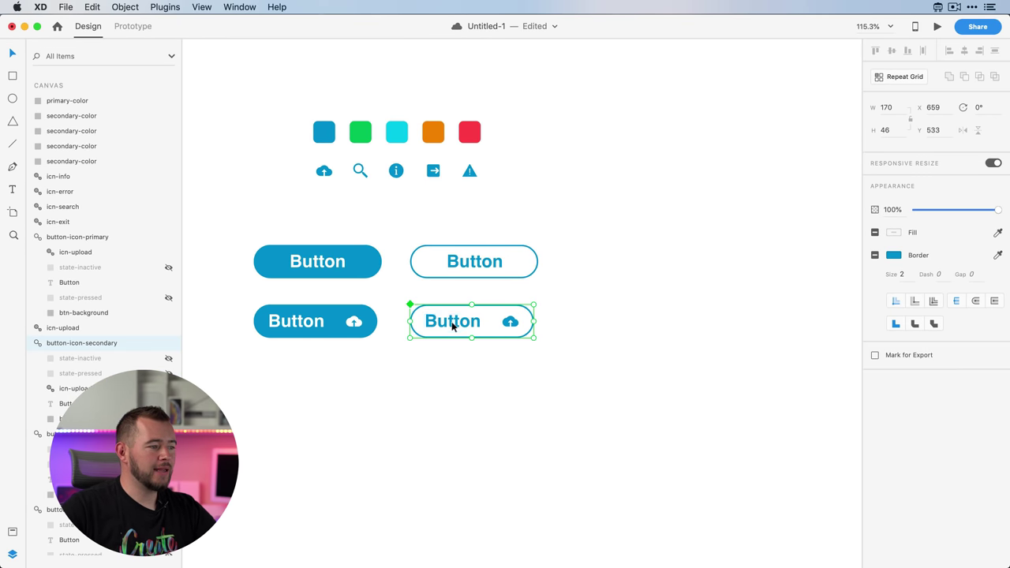
left_click_drag(453, 340, 658, 413)
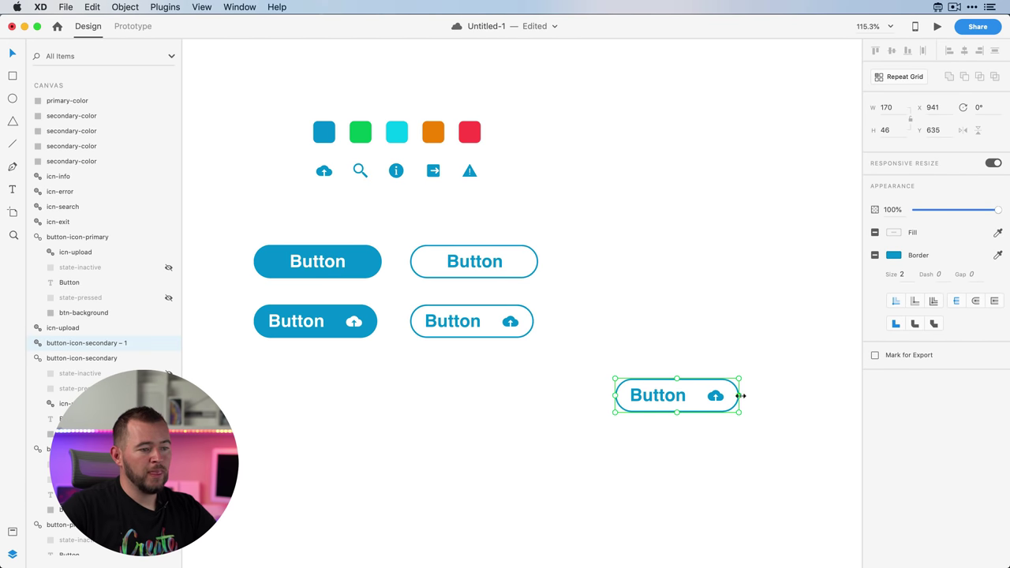
left_click_drag(741, 396, 782, 395)
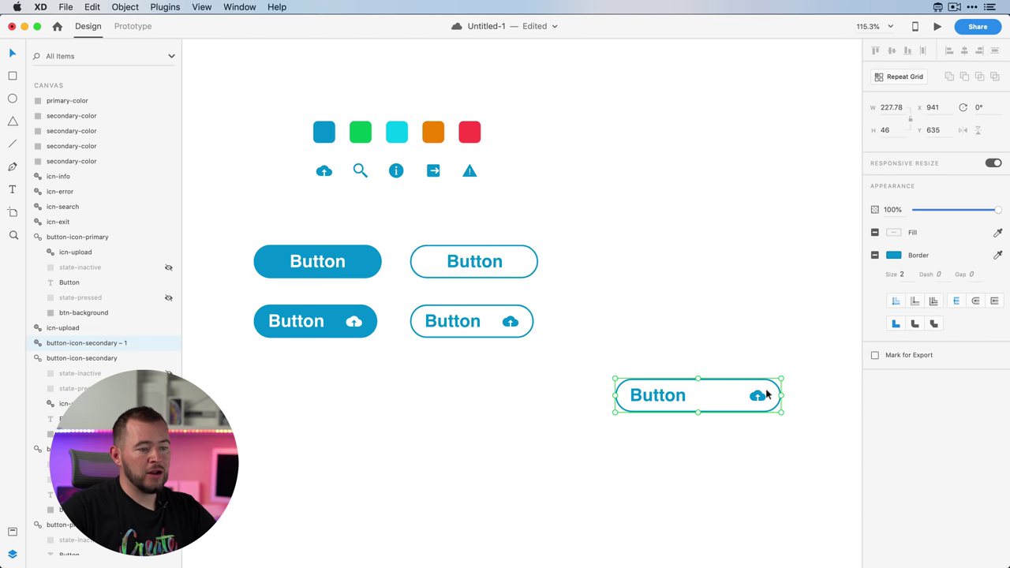
left_click_drag(658, 397, 581, 402)
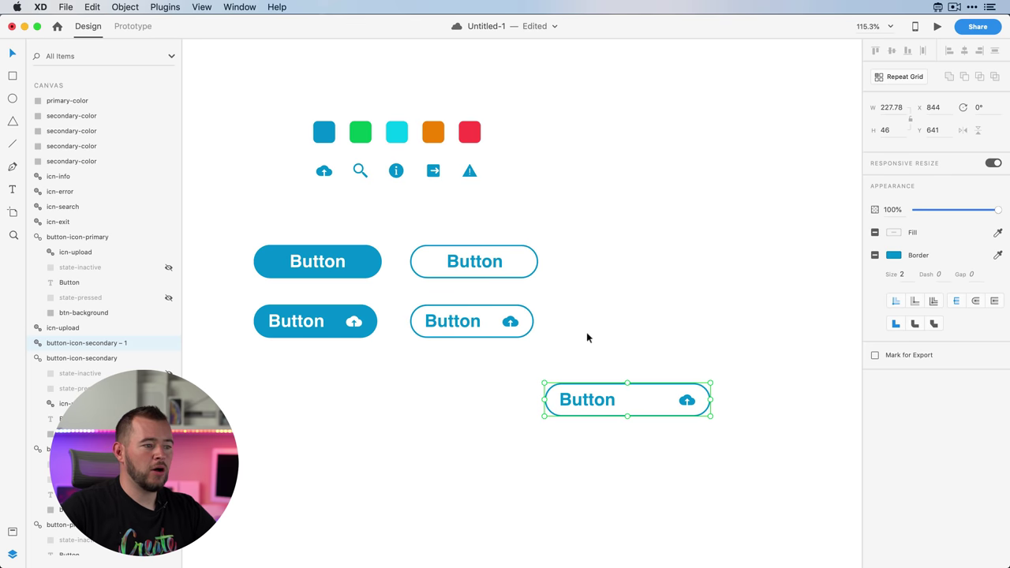
Step: Change the copied button's label to REEEEEEALLY LONG BUTTON and widen the button to about 431 to fit the text
double_click(586, 401)
left_click(586, 401)
double_click(585, 401)
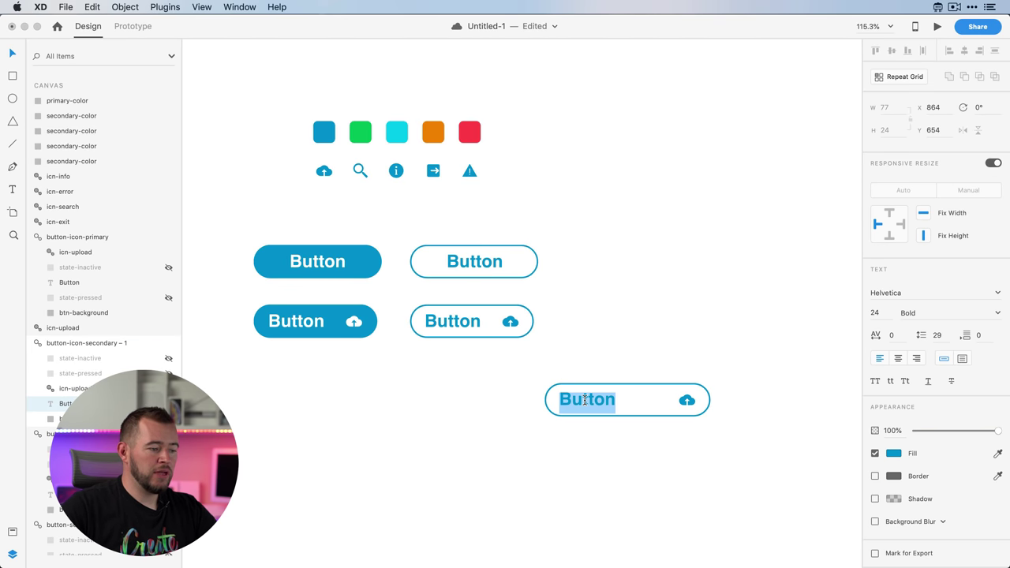
type("REEEEEEA")
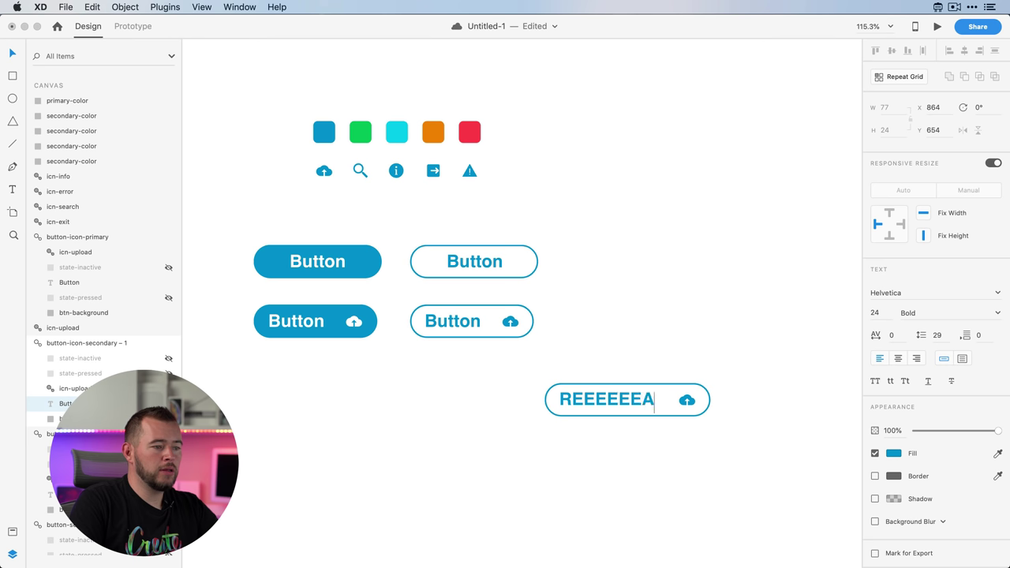
type("LLY LONG BUTTON")
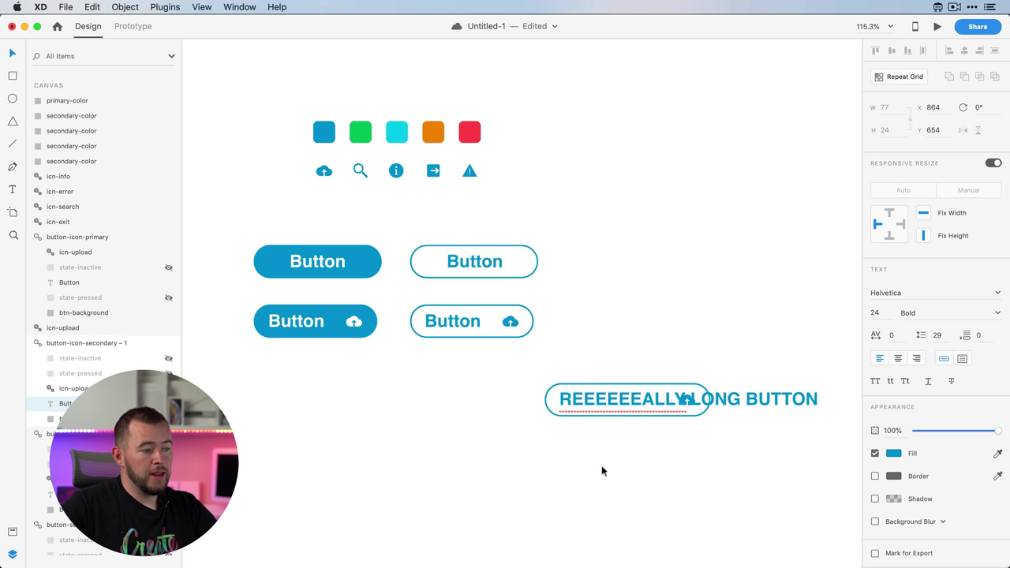
key("Escape")
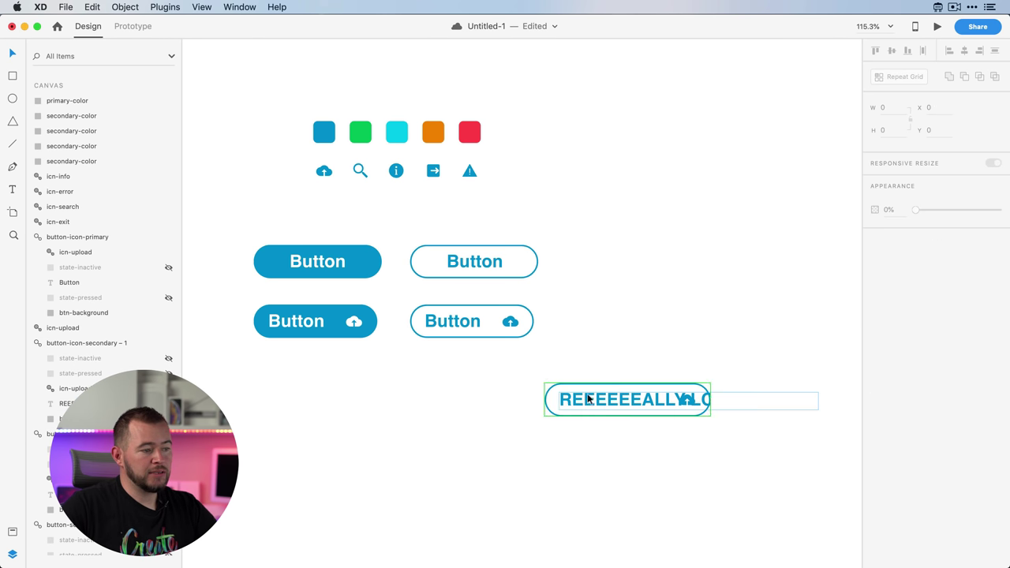
left_click_drag(544, 400, 397, 400)
left_click(410, 449)
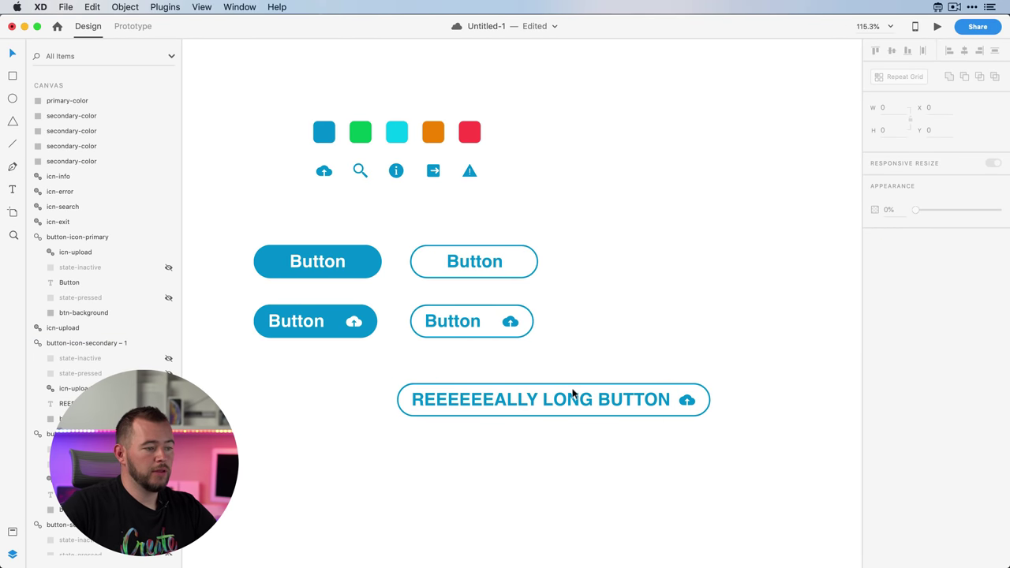
Step: Duplicate the long button just below it as a short version labelled SMALL, narrowed to fit its text and icon
left_click_drag(571, 400, 552, 458)
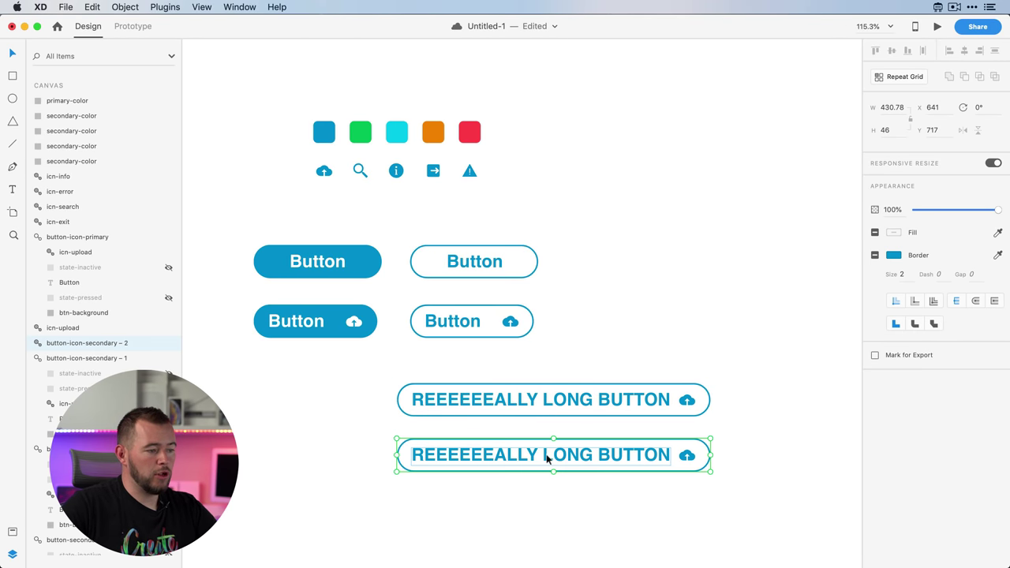
double_click(547, 455)
double_click(545, 456)
type("SMALL;")
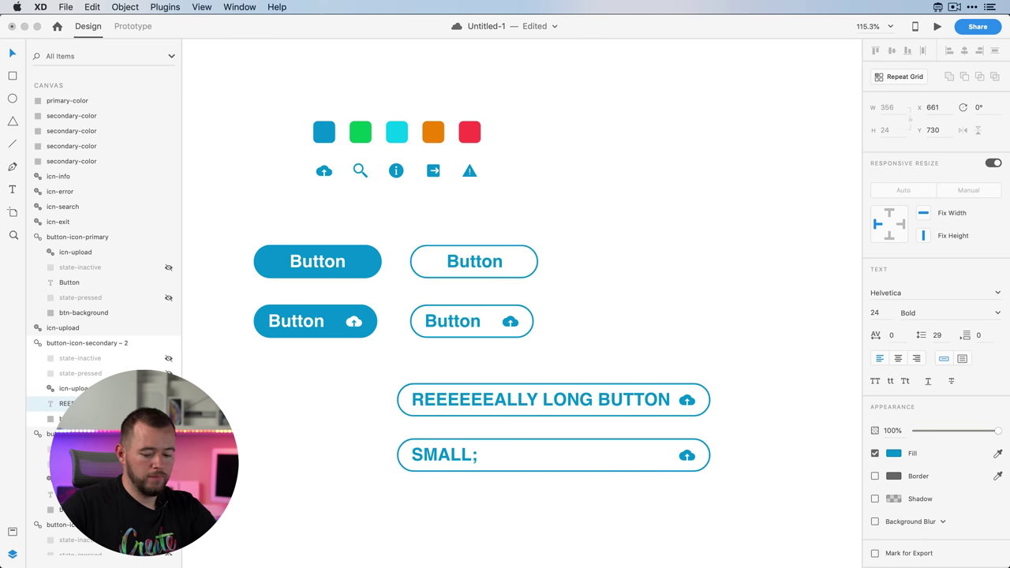
key("BackSpace")
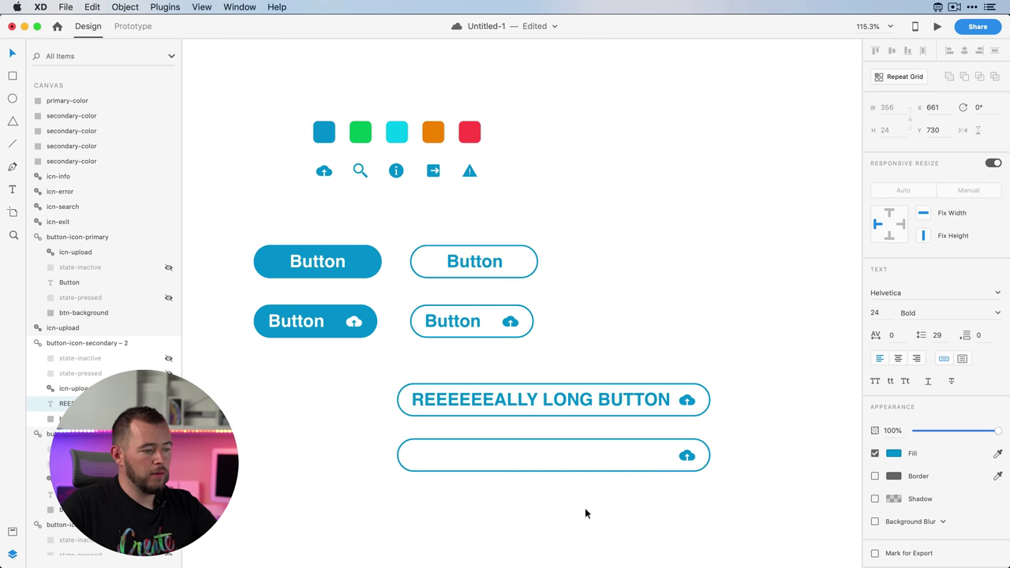
key("Escape")
key("Escape")
left_click_drag(712, 455, 511, 457)
left_click(593, 480)
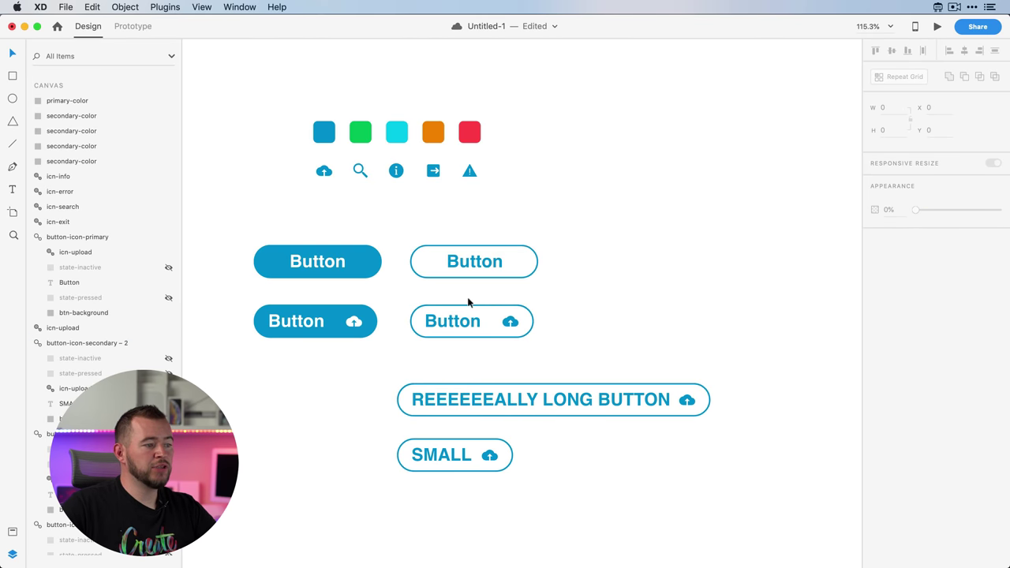
Step: Try swapping the upload icon and label inside the outlined icon button's master component, and undo the swap
double_click(512, 324)
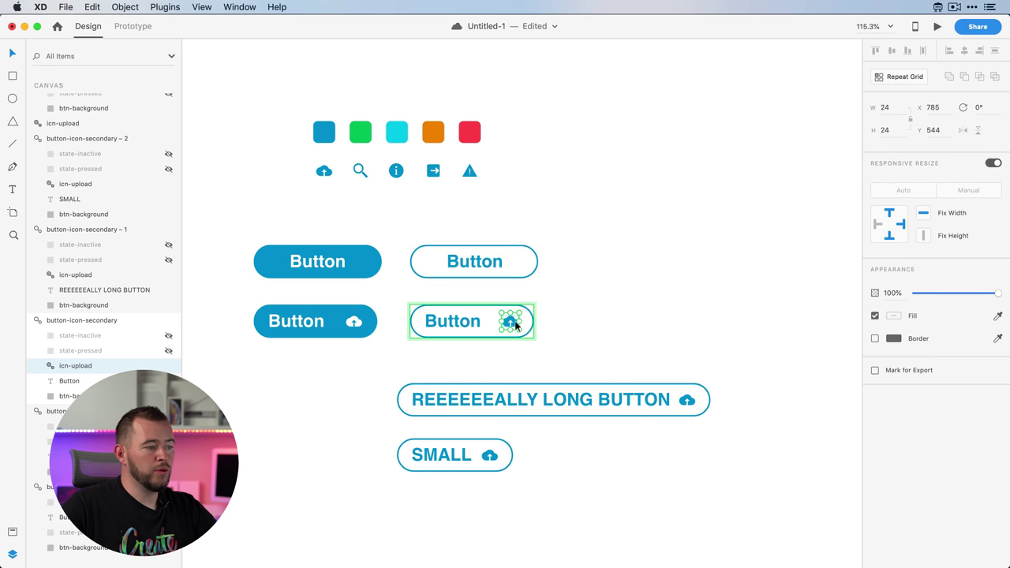
left_click_drag(511, 324, 421, 321)
left_click(504, 330)
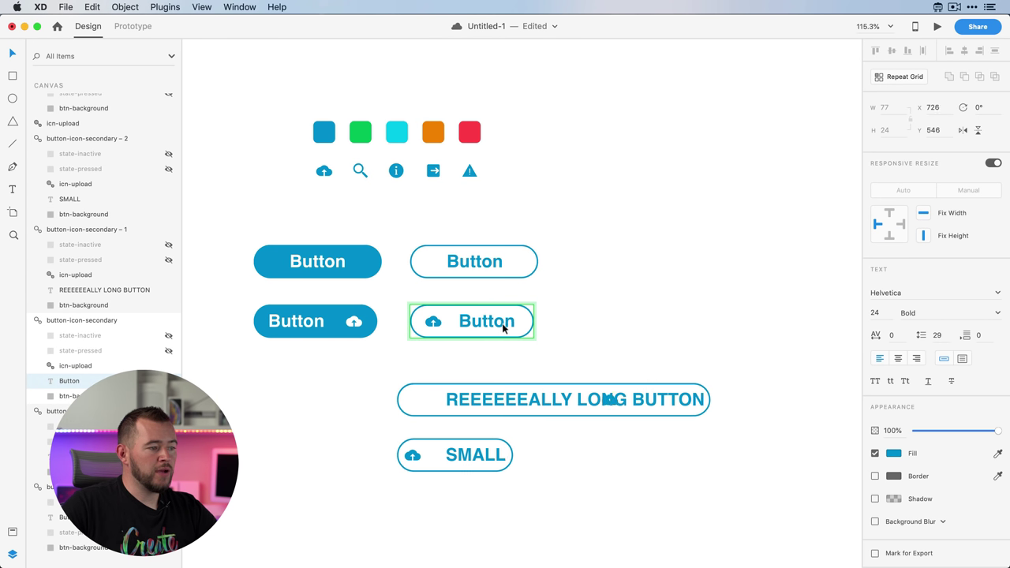
key("cmd+z")
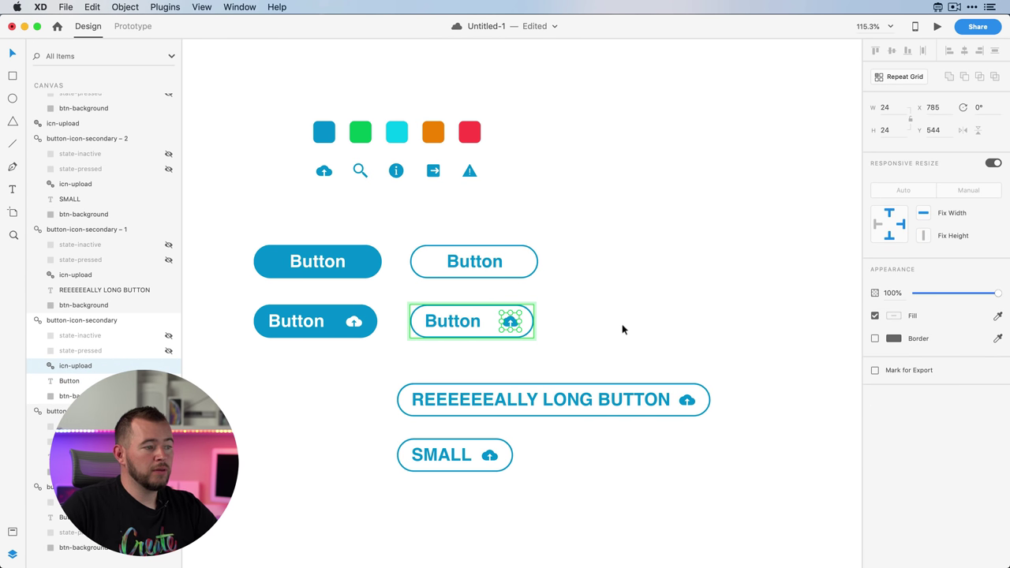
left_click(622, 329)
Step: Move the upload icon in front of the label in the SMALL button only, and widen that button to about 203
left_click(464, 462)
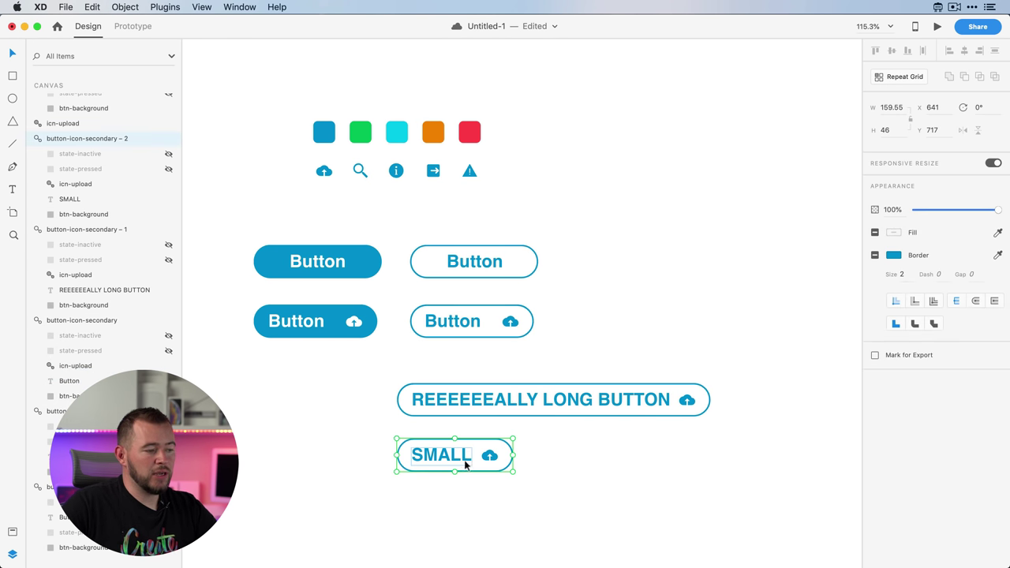
scroll(464, 466, "down", 3)
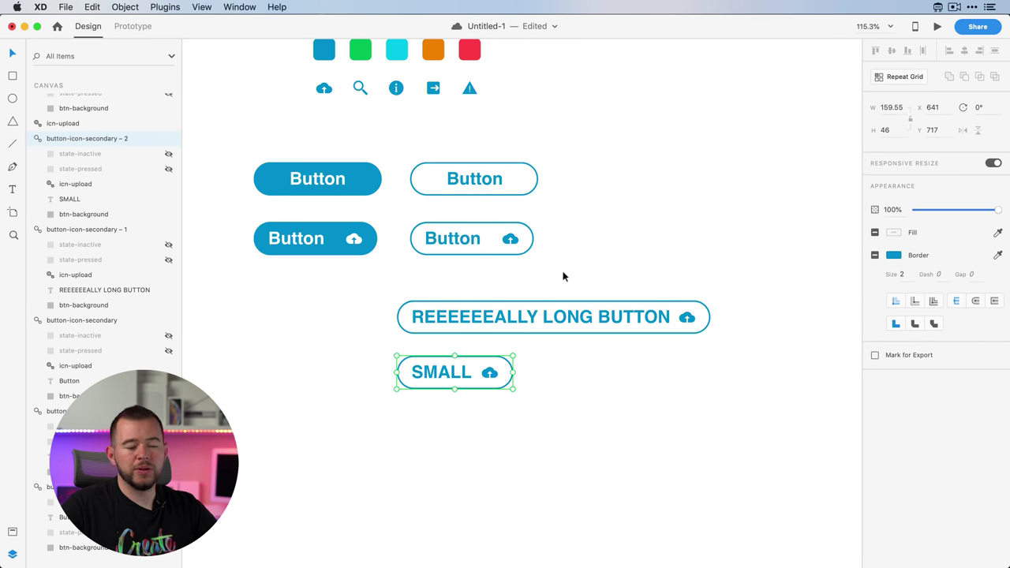
double_click(447, 374)
left_click_drag(431, 377, 518, 378)
left_click(485, 404)
left_click(482, 384)
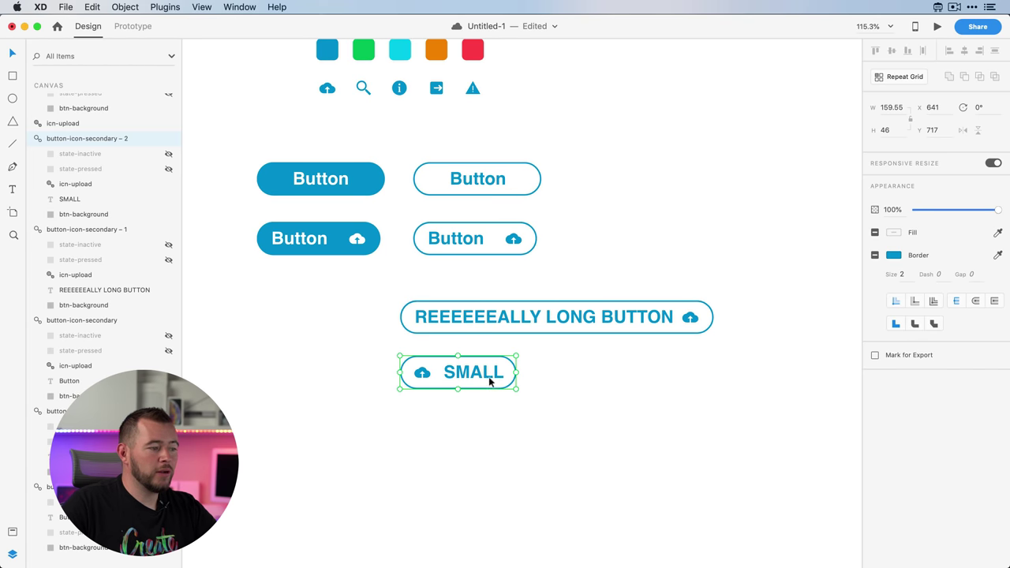
double_click(424, 375)
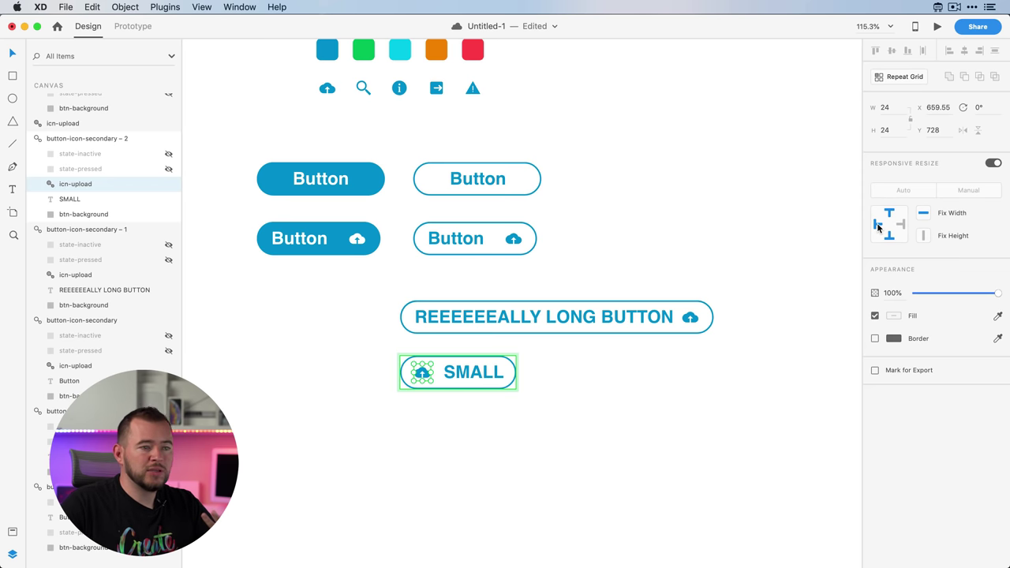
left_click(504, 385)
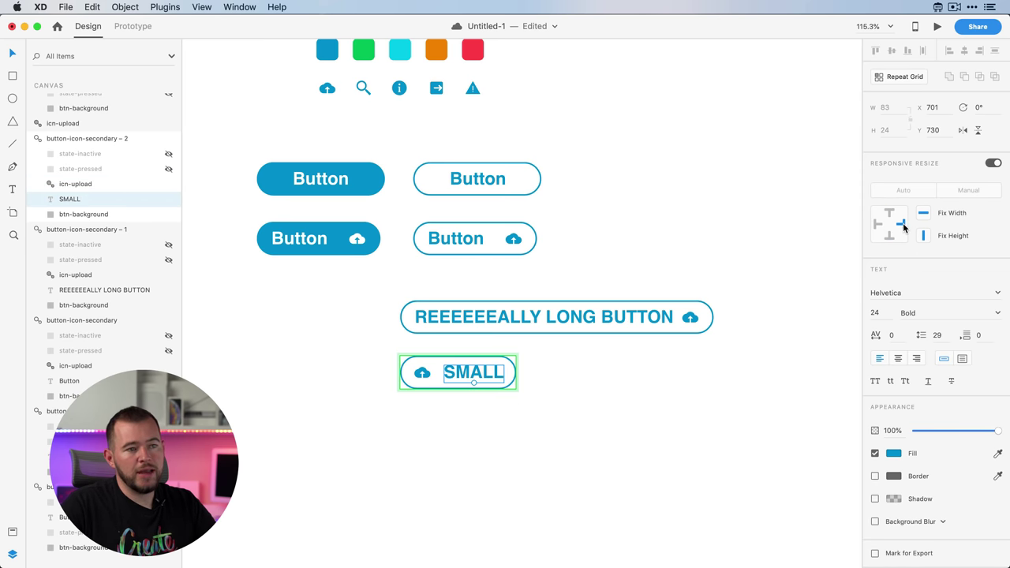
left_click(505, 406)
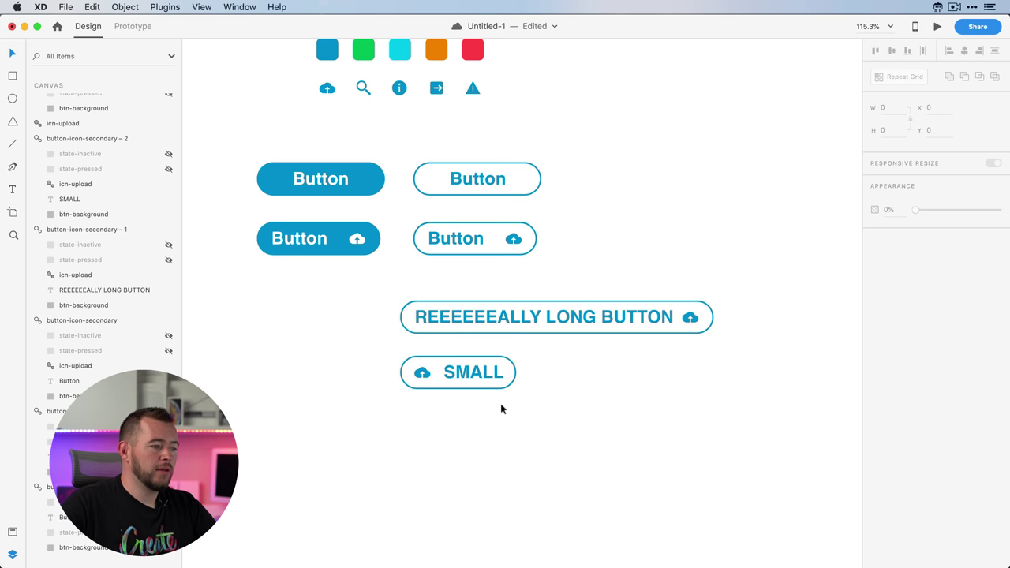
left_click(518, 378)
left_click_drag(517, 372, 547, 391)
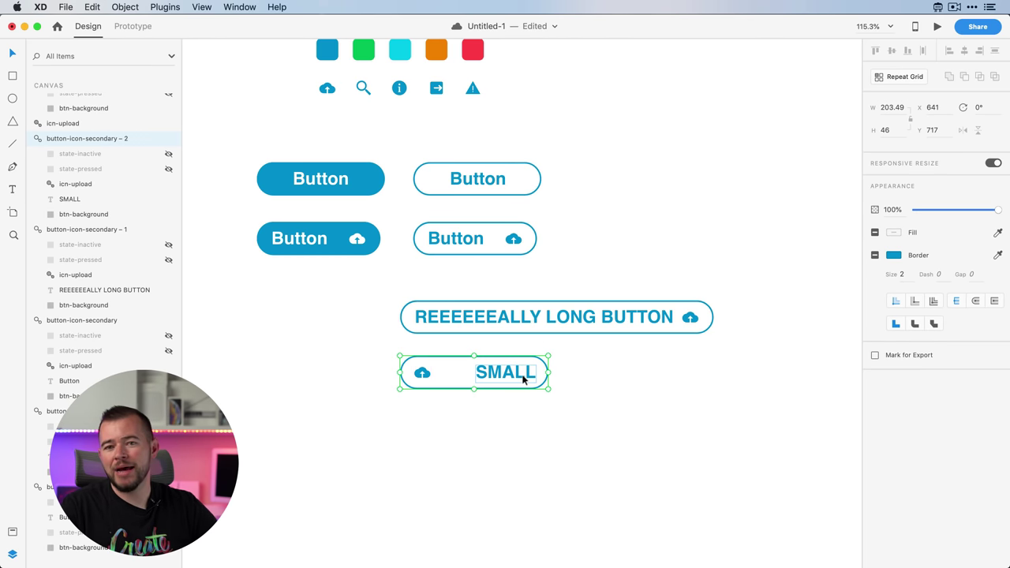
Step: Place a copy of the outlined icon button at about X 697, Y 833, stretched to about 272 wide, and save the document
left_click(463, 248)
left_click_drag(457, 240, 480, 458)
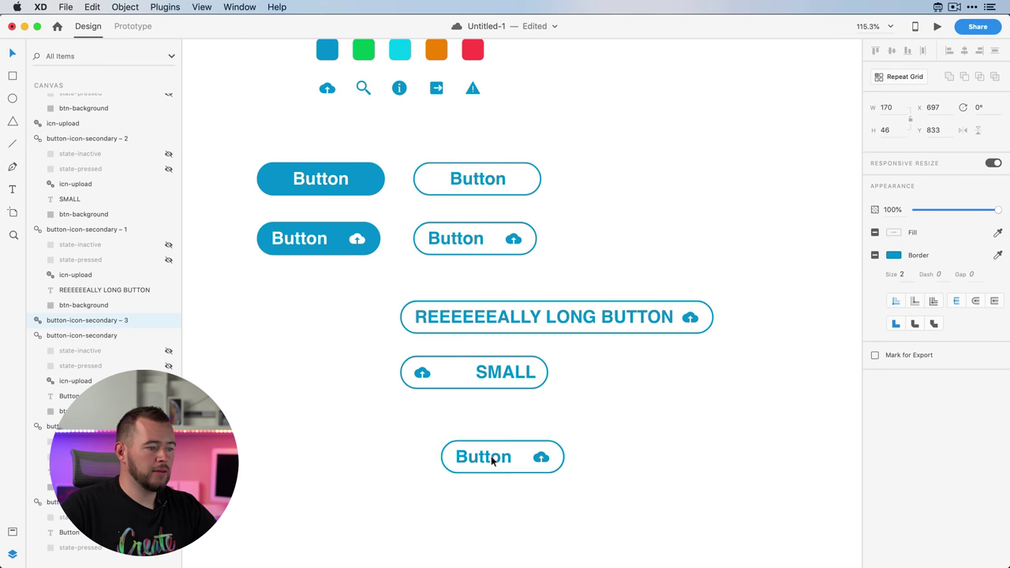
left_click_drag(563, 458, 640, 457)
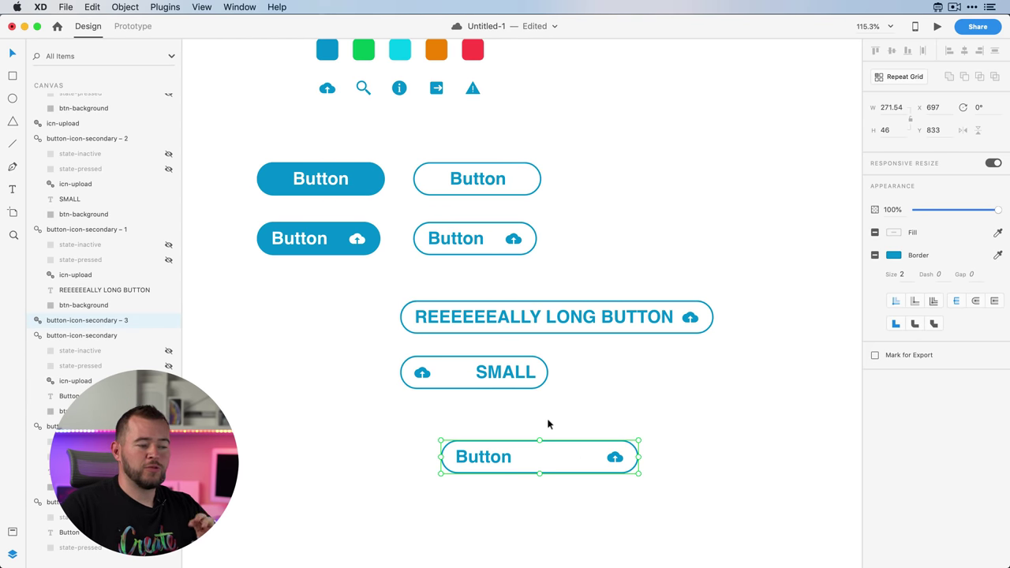
key("super+s")
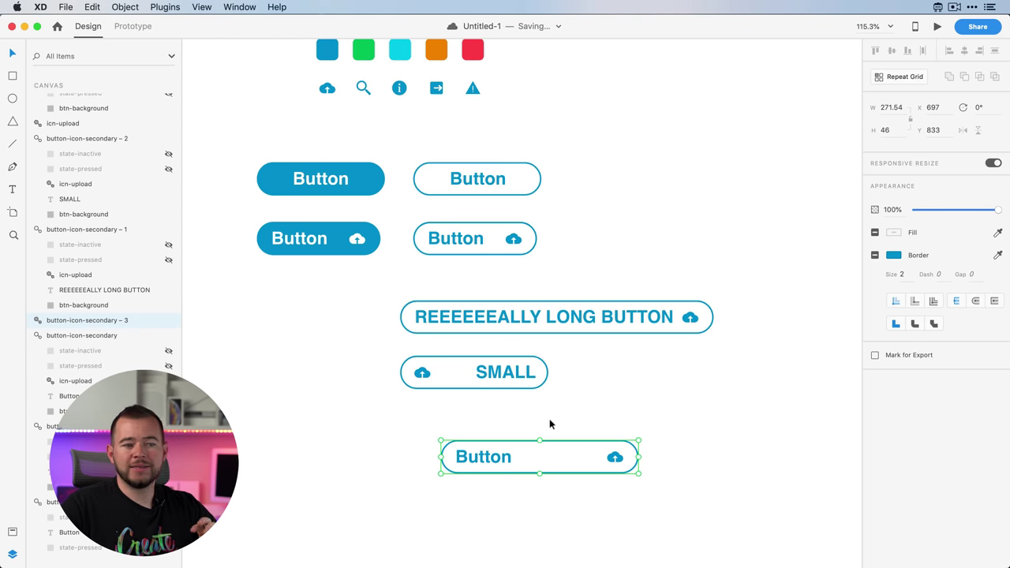
Step: Draw a borderless rectangle about 111 by 65 inside the stretched copy, over its icon, with a #F70000 fill
double_click(495, 462)
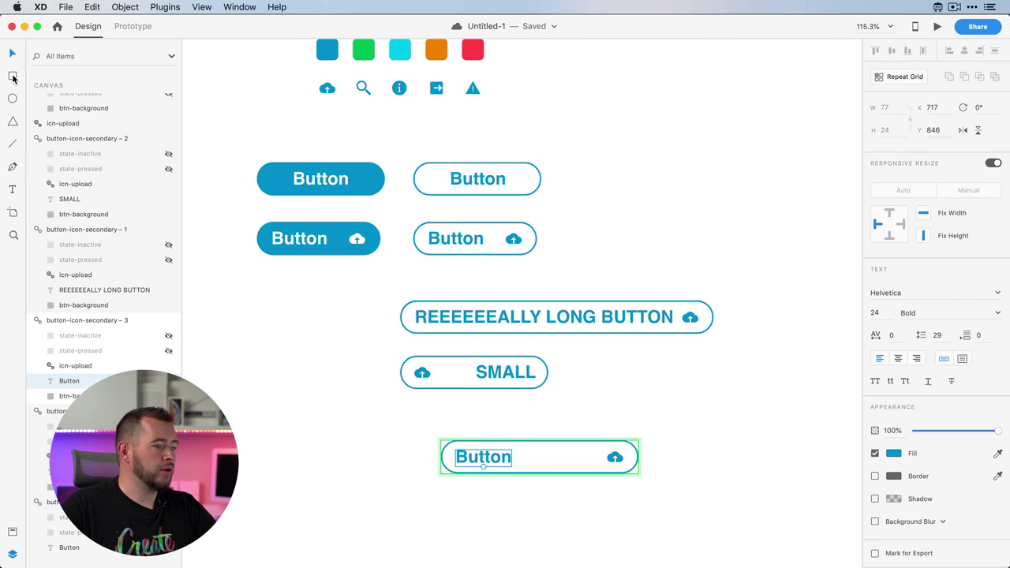
left_click_drag(576, 449, 657, 495)
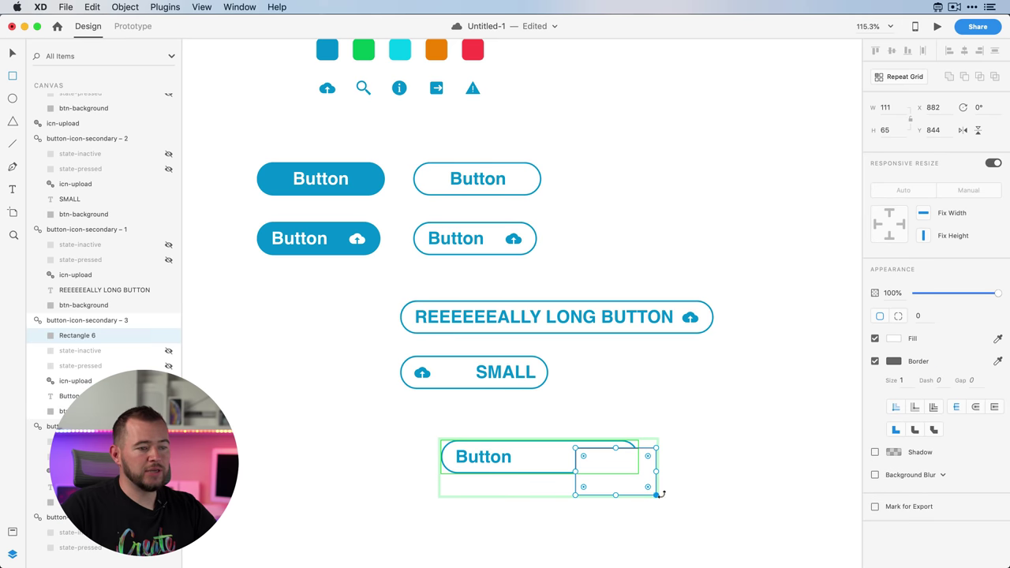
left_click(874, 361)
left_click(893, 338)
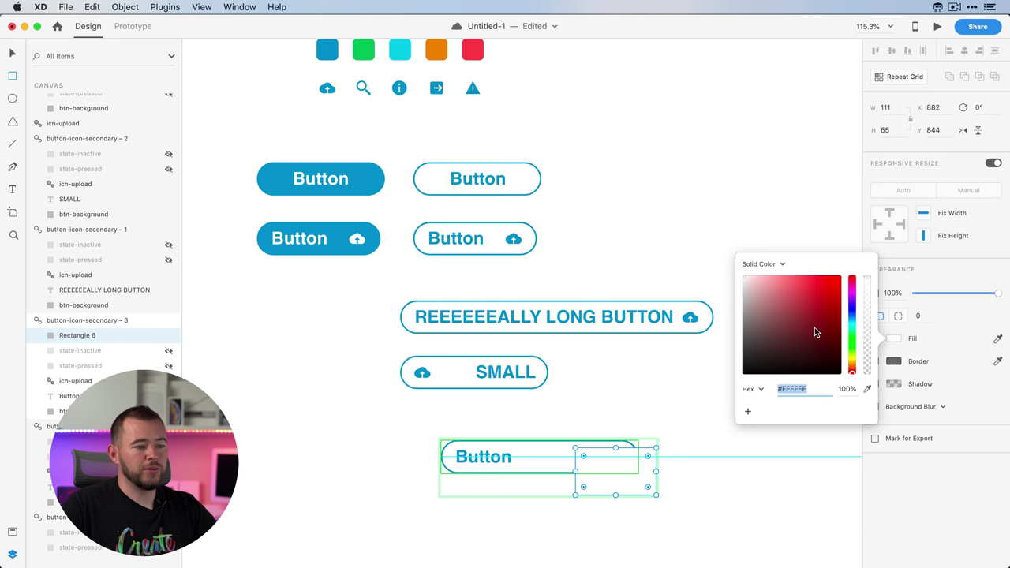
type("F70000")
key("Return")
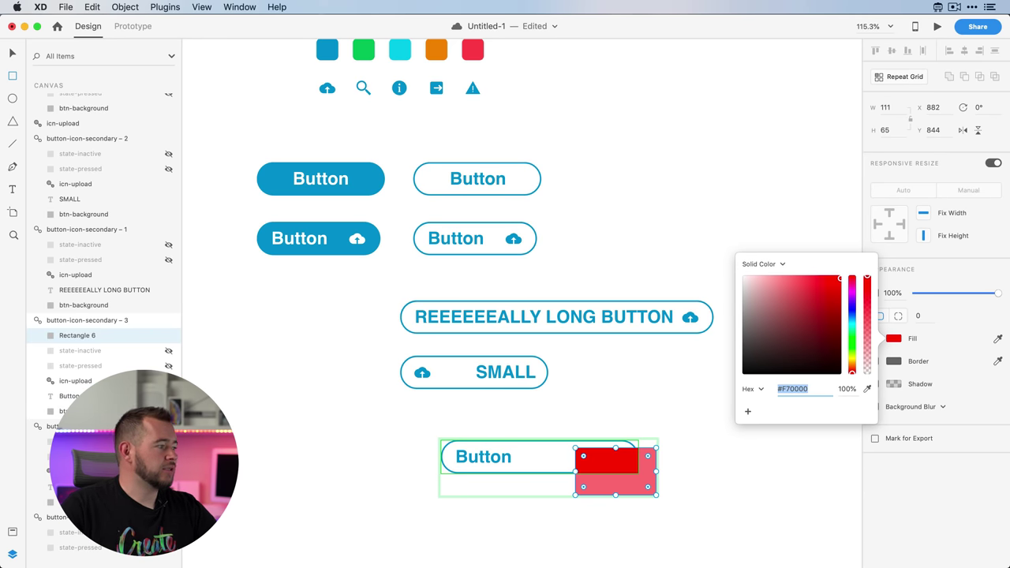
Step: Fill the rectangle inside the stretched copy with the information color asset
left_click(13, 534)
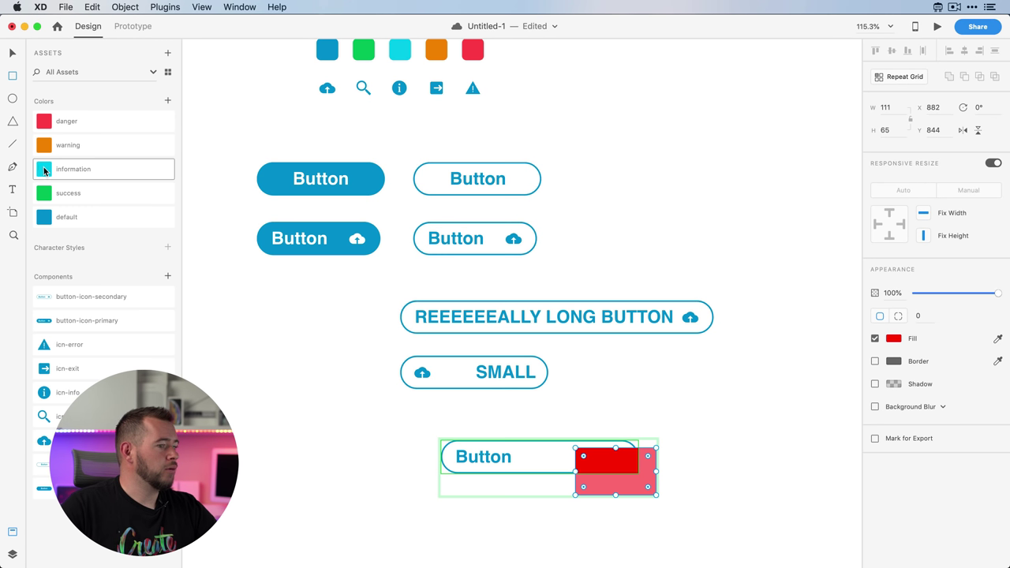
left_click(95, 169)
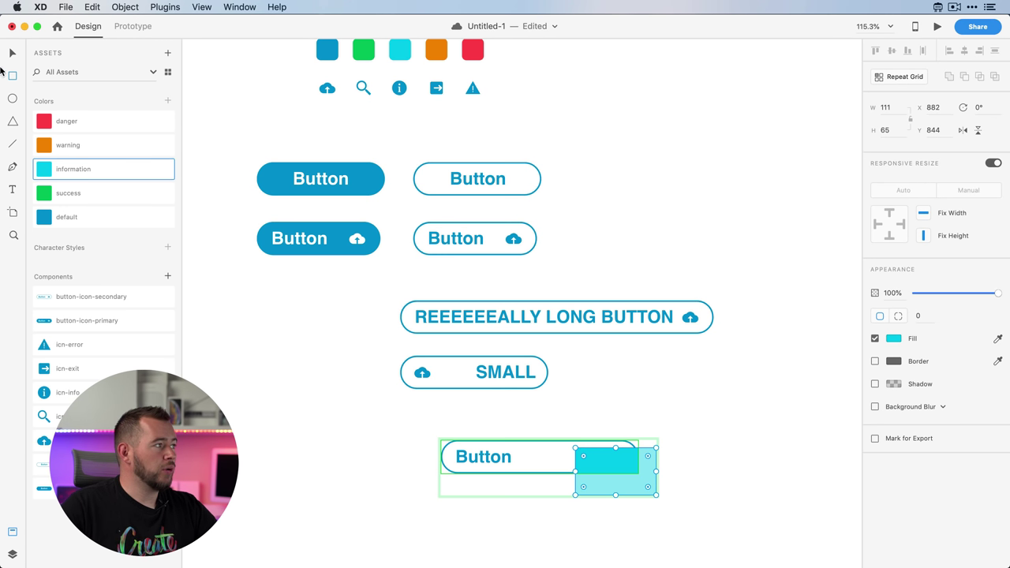
left_click(688, 463)
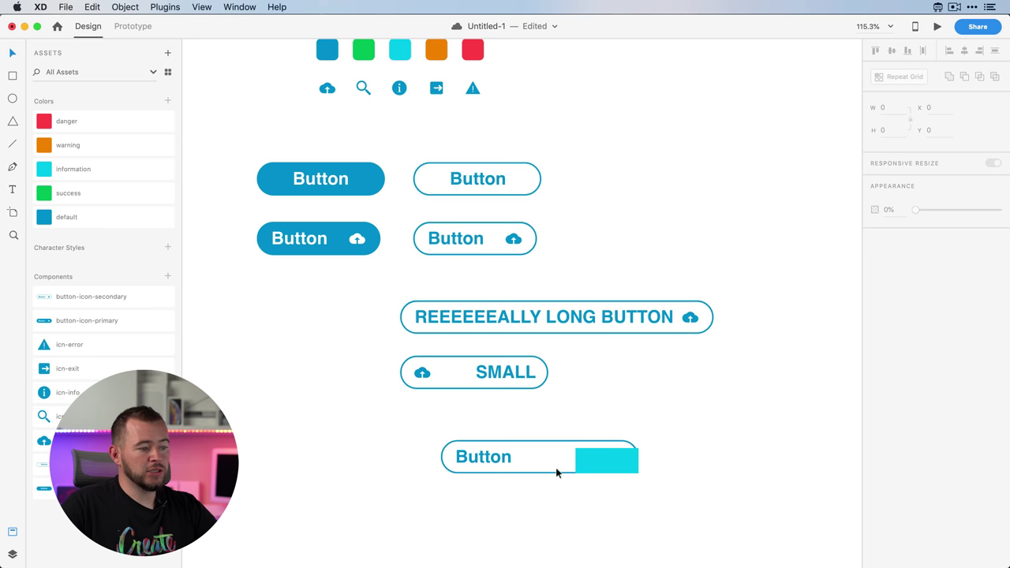
left_click(472, 246)
double_click(454, 243)
left_click_drag(453, 240, 523, 232)
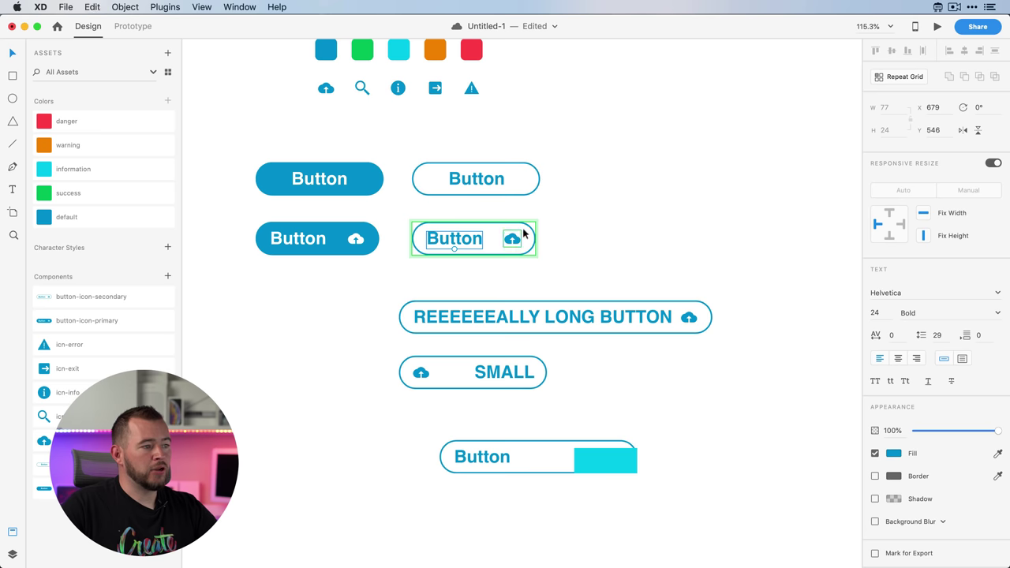
Step: Reset the stretched button copy with the rectangle to its master component
left_click(614, 419)
left_click(620, 459)
left_click_drag(619, 460, 614, 445)
key("super+z")
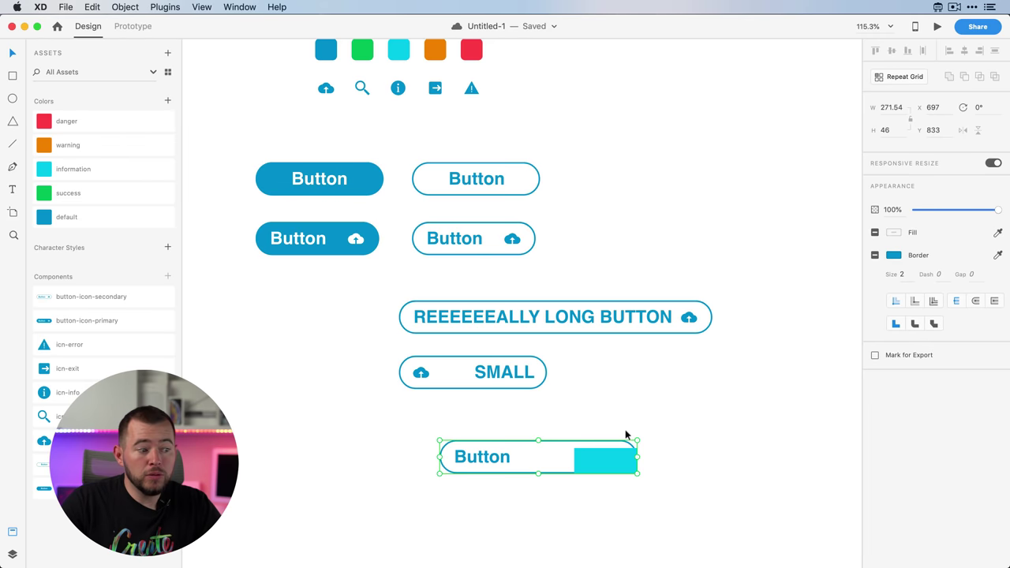
right_click(602, 468)
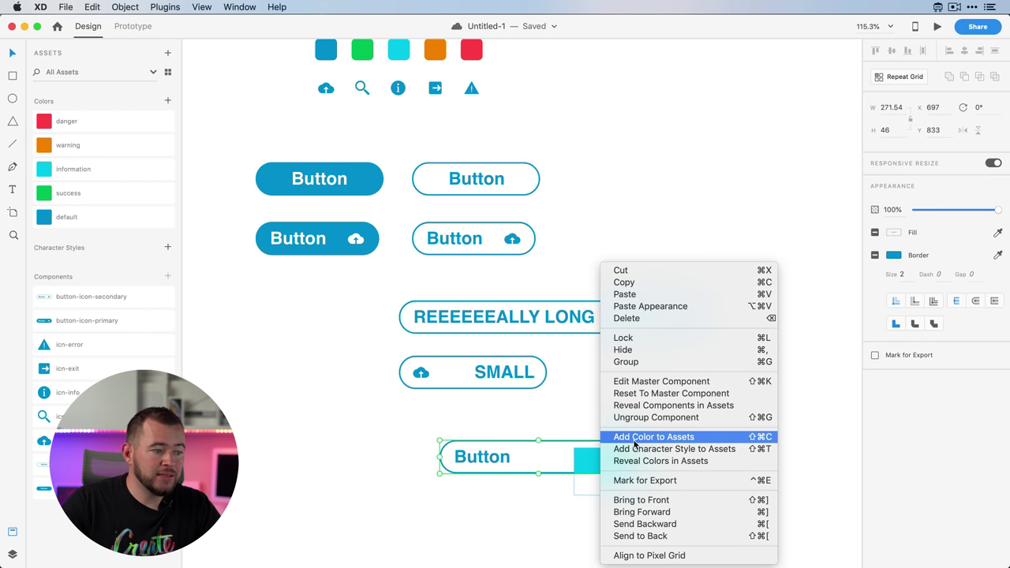
left_click(642, 393)
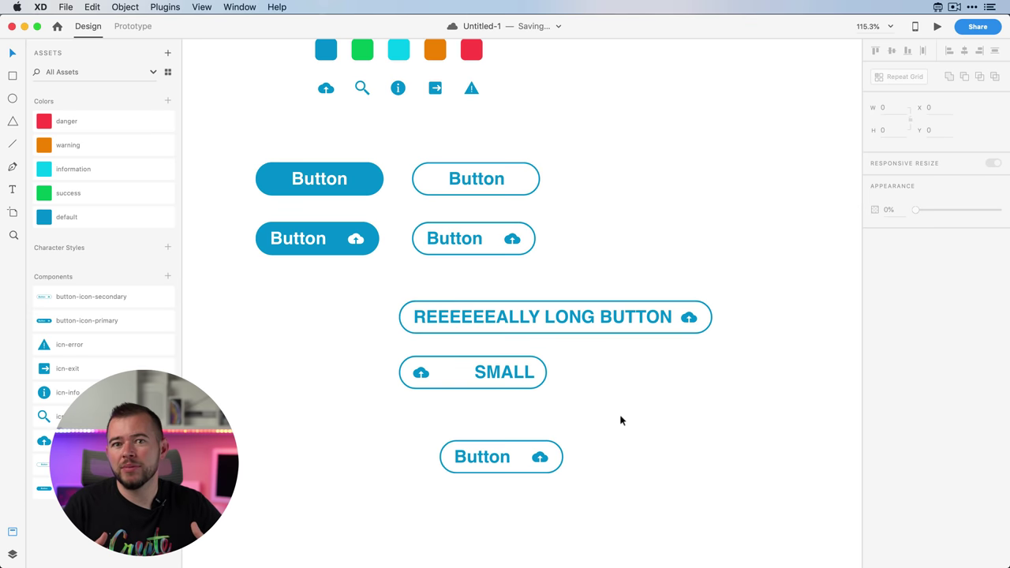
Step: Delete the three sample button copies below the master buttons
scroll(620, 420, "down", 2)
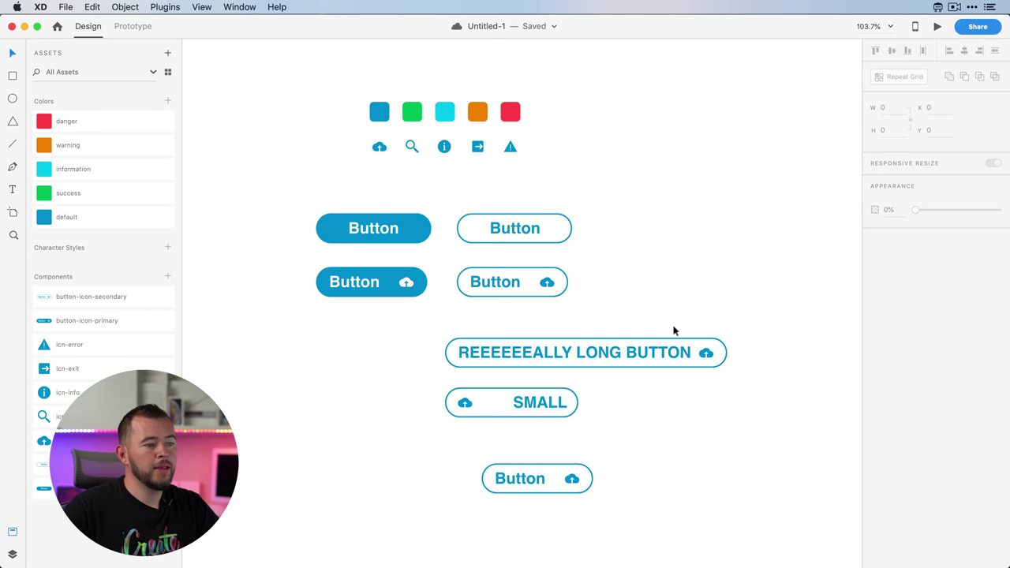
left_click_drag(696, 333, 439, 513)
key("Delete")
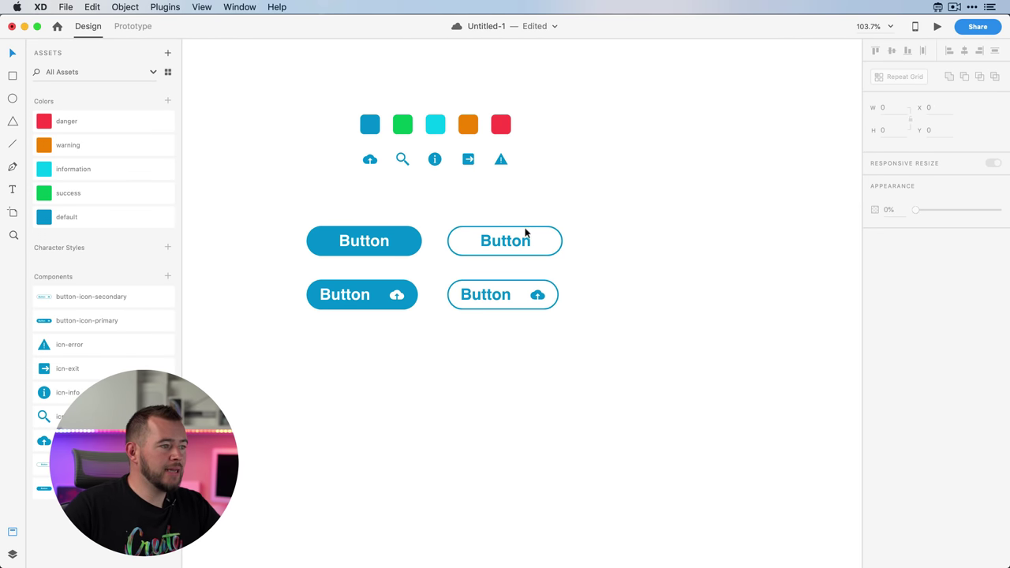
Step: Apply the success color asset to the border and label of the outlined button without an icon
scroll(473, 239, "up", 2)
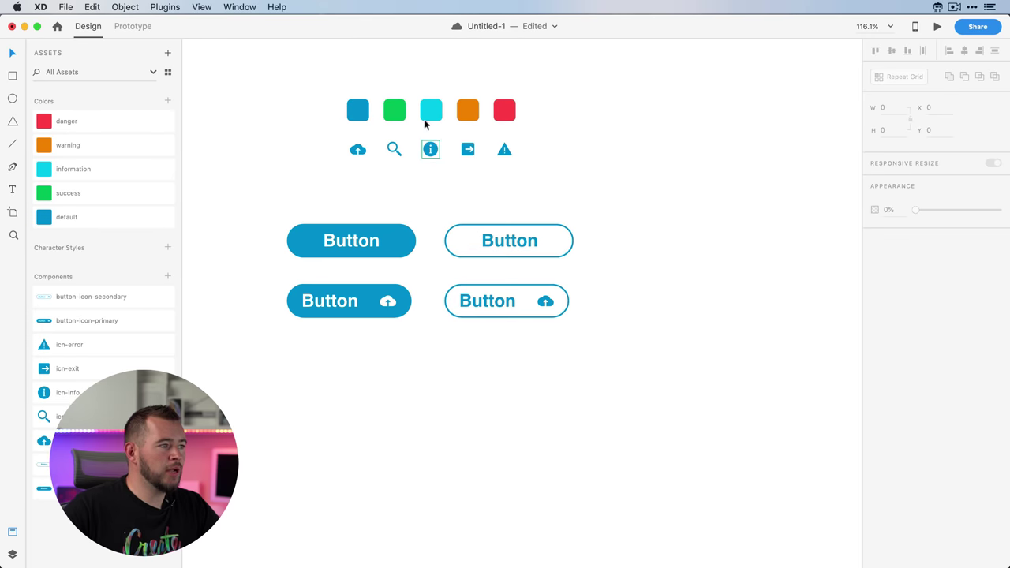
scroll(392, 113, "up", 2)
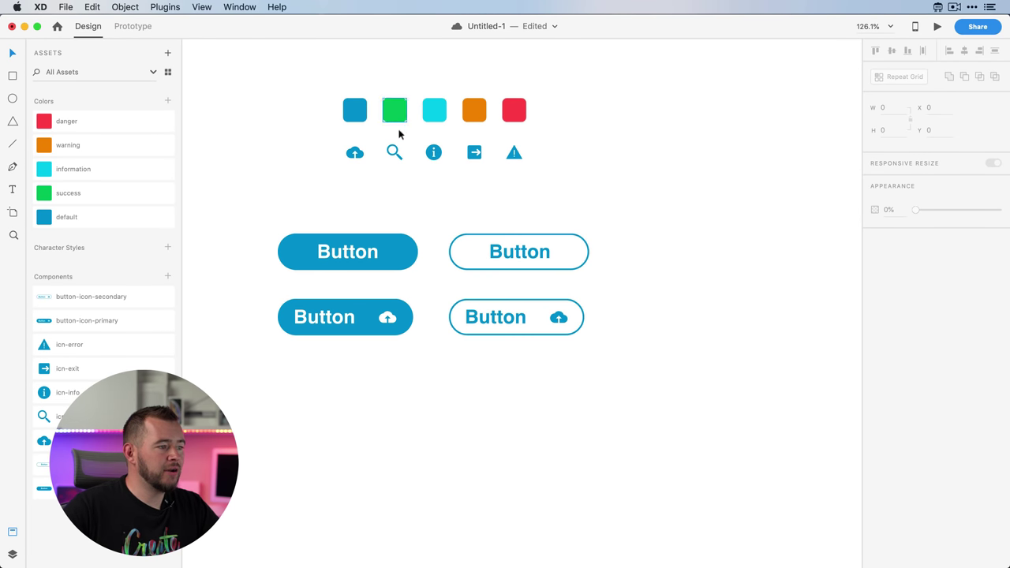
left_click(456, 268)
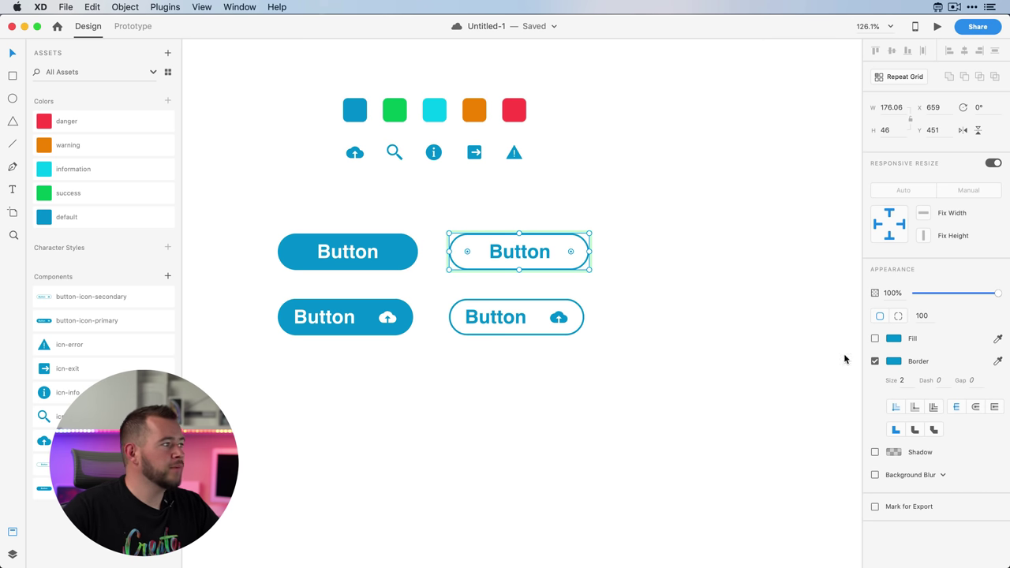
right_click(56, 194)
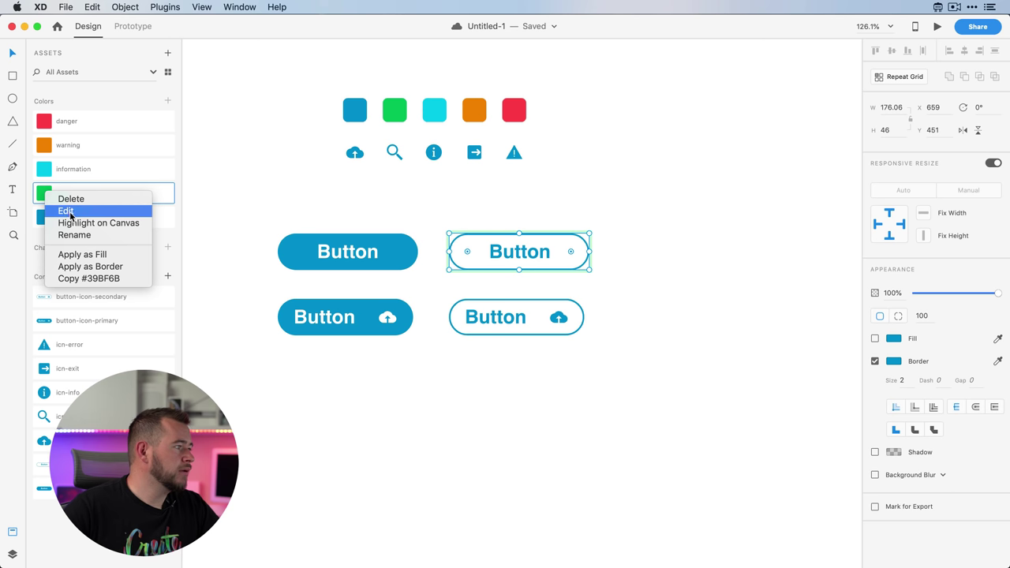
left_click(80, 270)
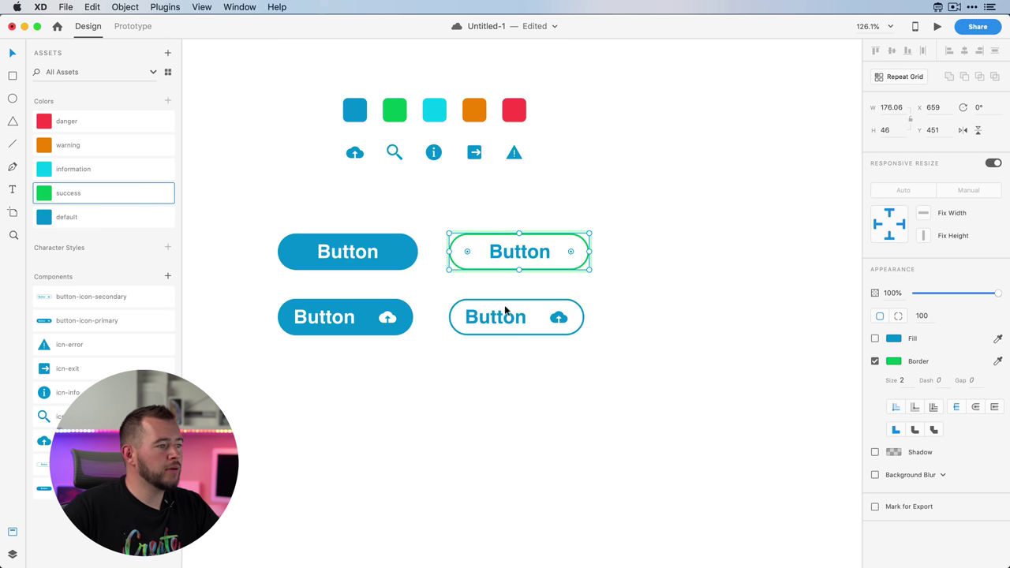
double_click(513, 253)
left_click(55, 192)
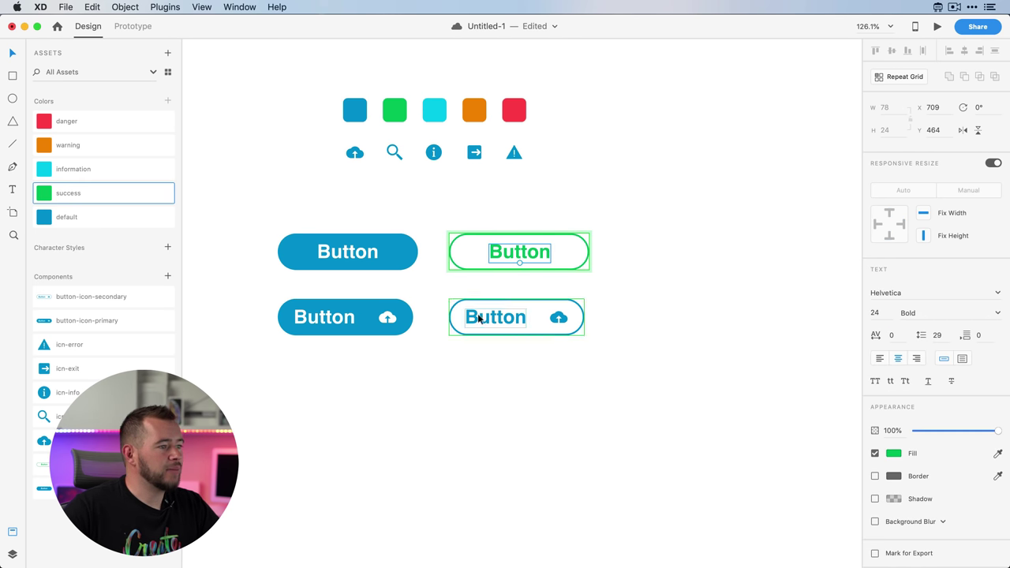
Step: Apply the success color asset to the label, cloud icon and border of the outlined button with an icon
double_click(478, 317)
left_click(55, 193)
left_click(565, 317)
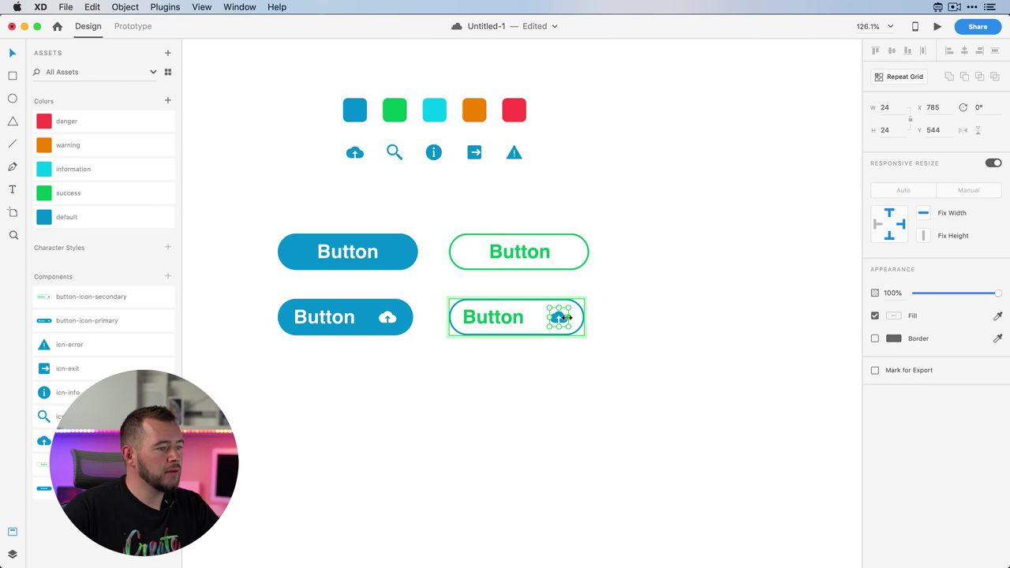
double_click(564, 318)
left_click(46, 194)
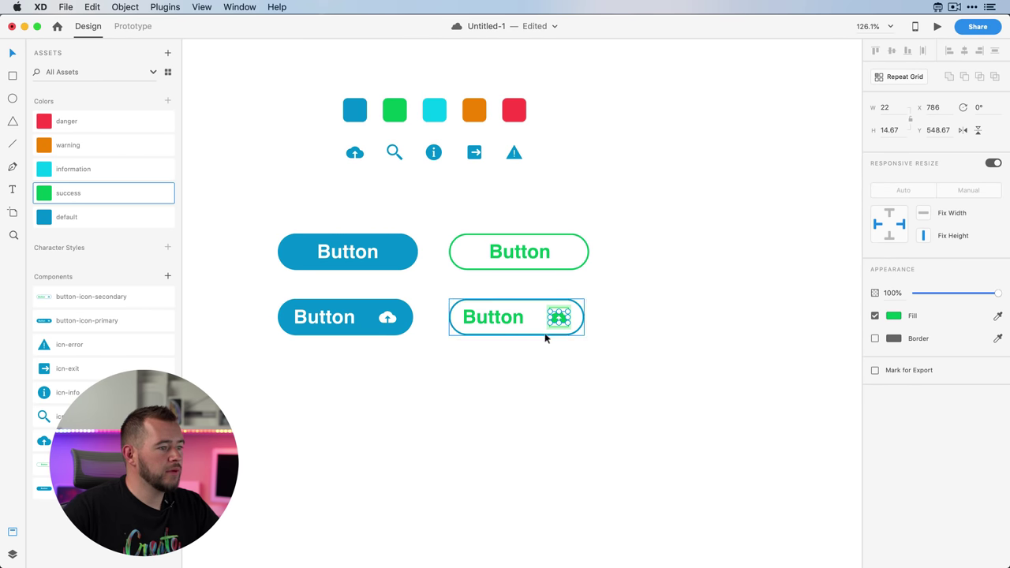
left_click(497, 333)
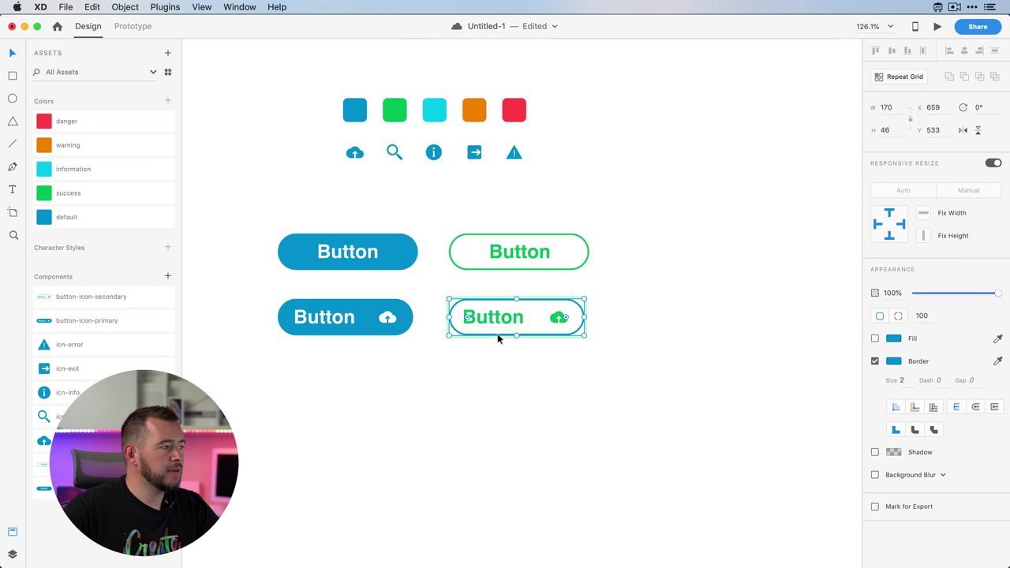
right_click(48, 195)
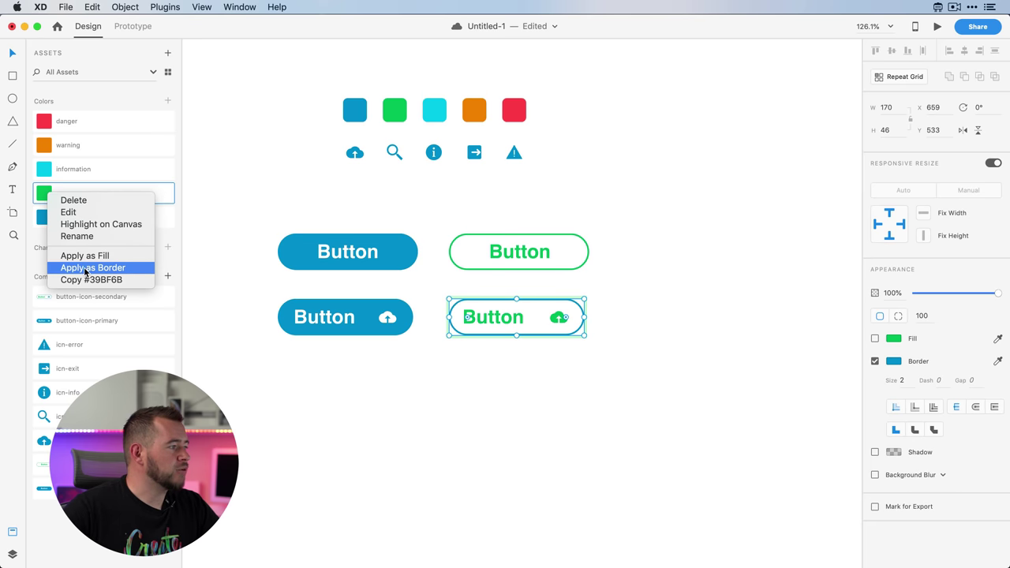
key("Return")
left_click(510, 394)
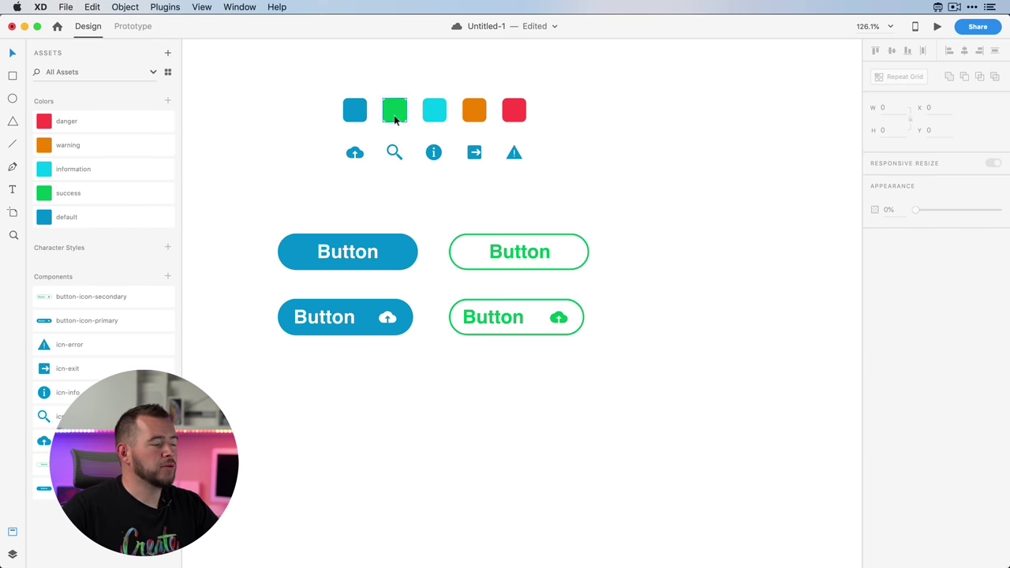
Step: Try other shades of green for the success color asset
right_click(47, 197)
left_click(68, 211)
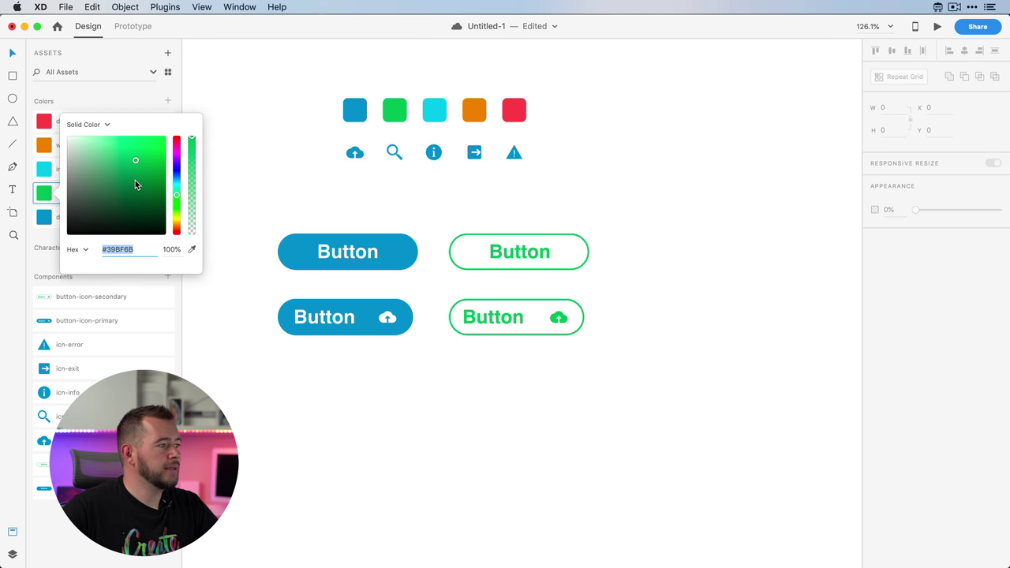
left_click_drag(135, 180, 68, 190)
left_click_drag(96, 155, 142, 176)
left_click(251, 190)
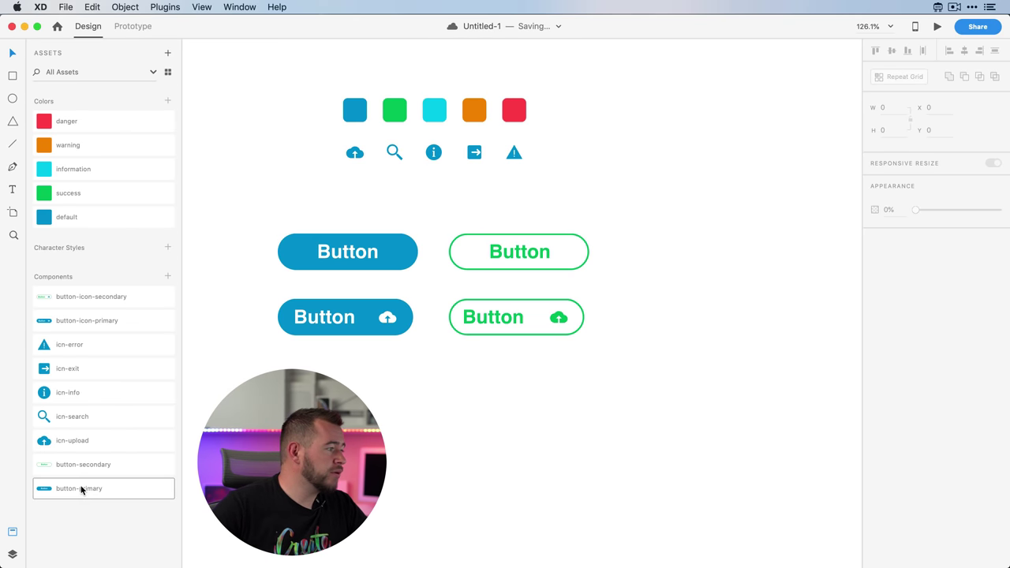
Step: Reorder the component assets to start with button-primary, button-secondary, button-icon-primary and button-icon-secondary
left_click_drag(88, 320, 88, 288)
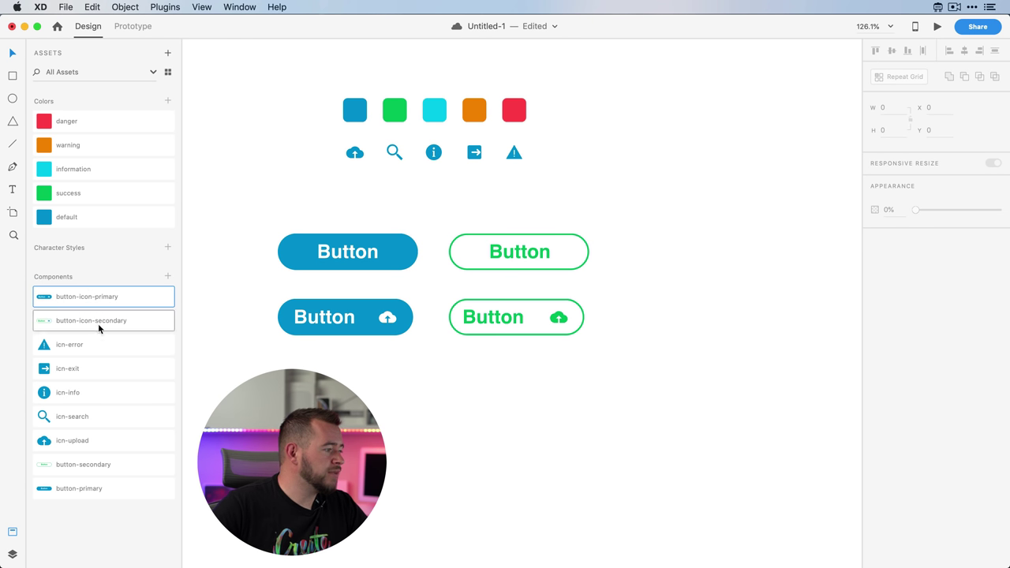
left_click_drag(79, 488, 79, 292)
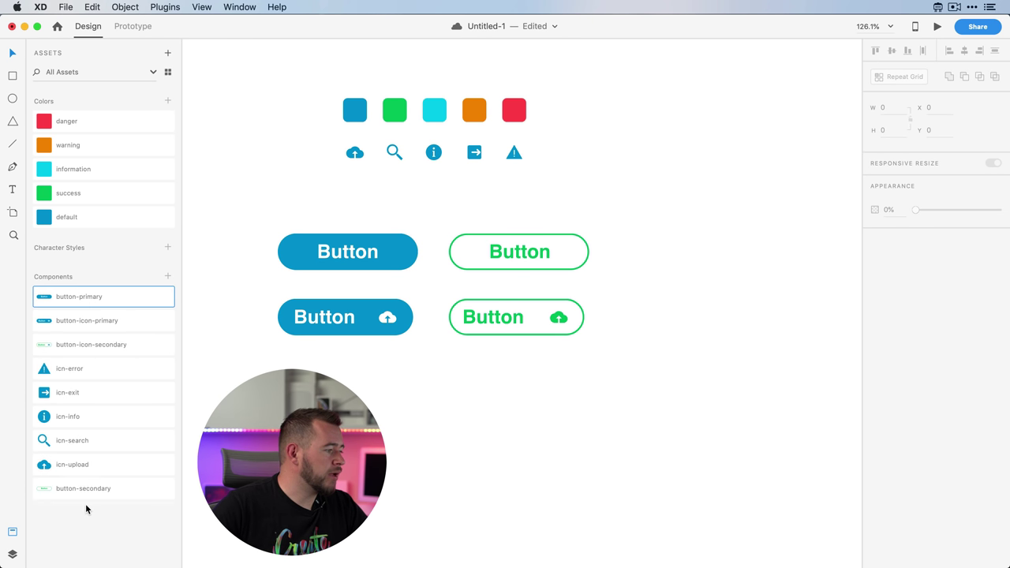
left_click_drag(85, 493, 90, 316)
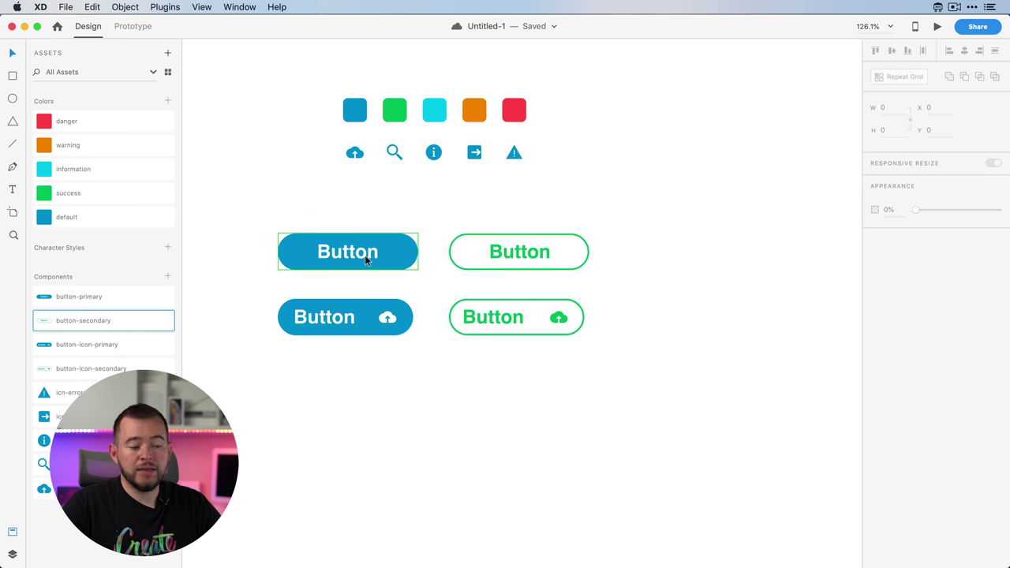
Step: Save the label of the filled button without an icon as a character style named button-primary
double_click(365, 255)
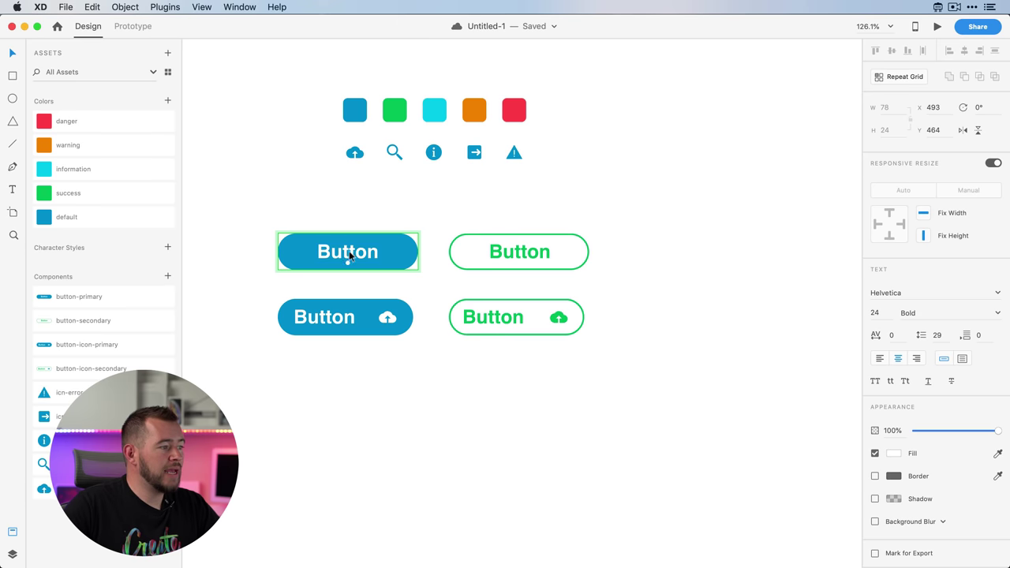
left_click(168, 250)
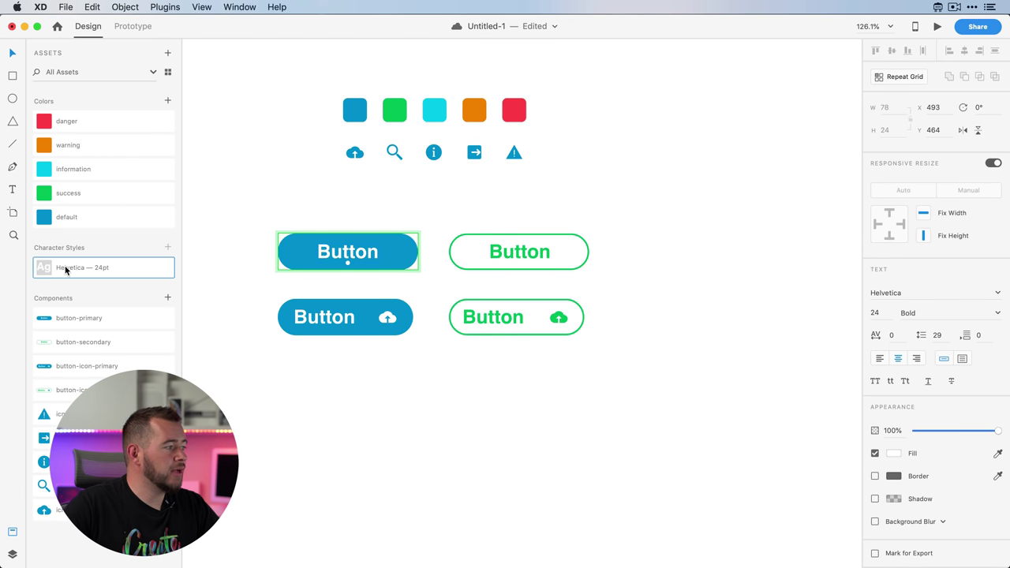
double_click(63, 267)
type("button-primary")
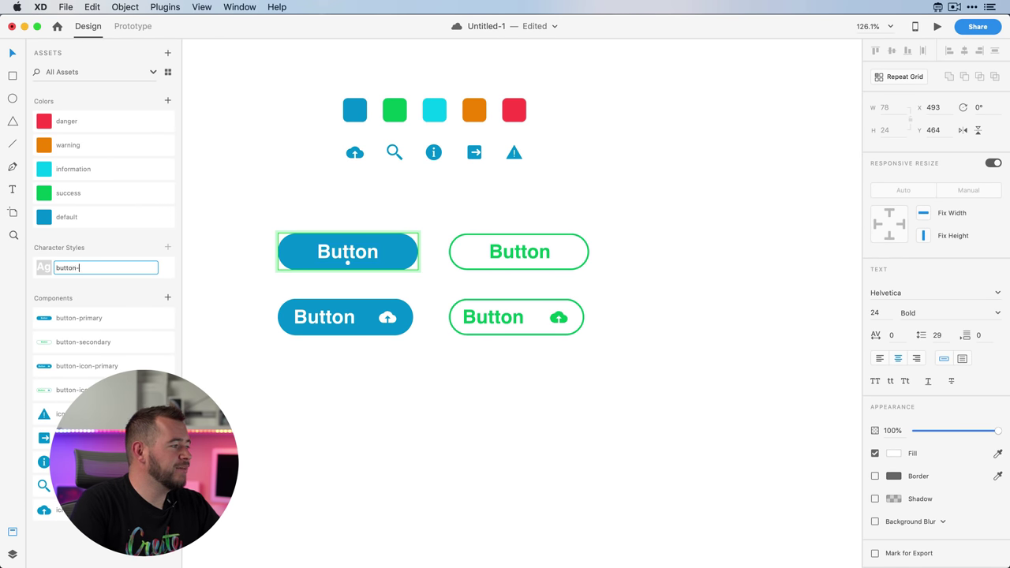
left_click(187, 237)
Step: Save the label of the outlined button without an icon as a character style named button-secondary
double_click(501, 251)
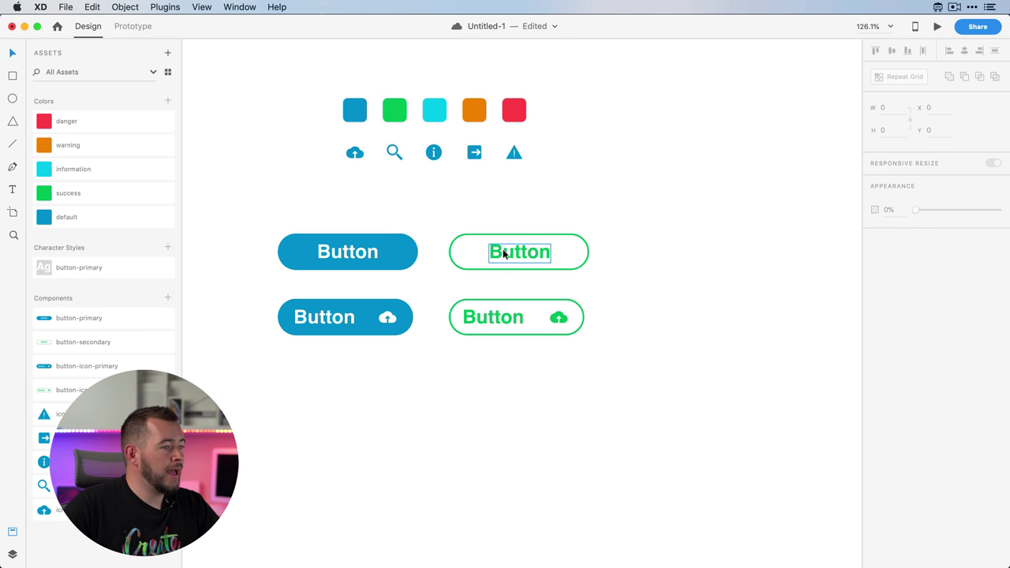
left_click(167, 249)
double_click(68, 292)
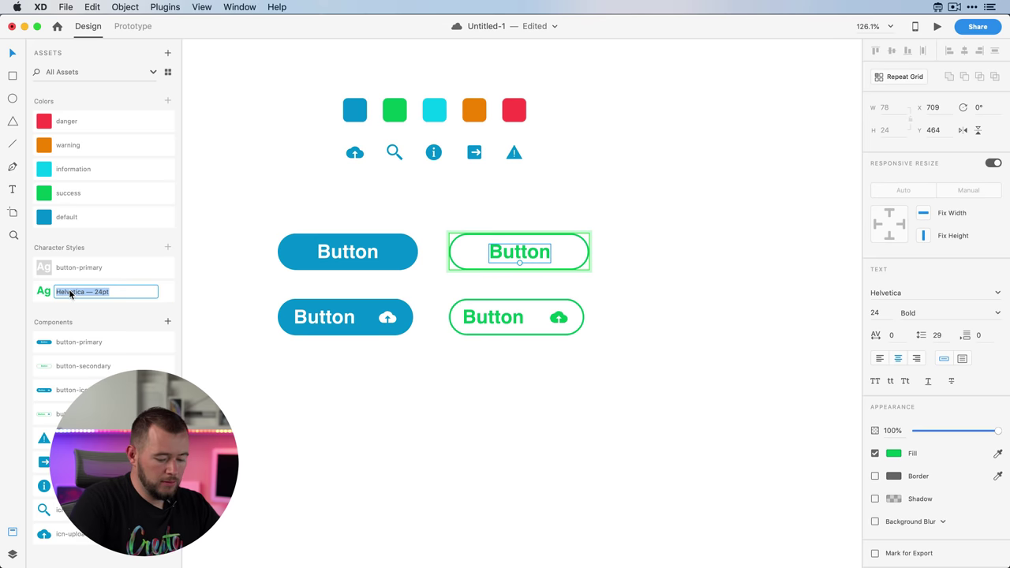
type("button-secondary")
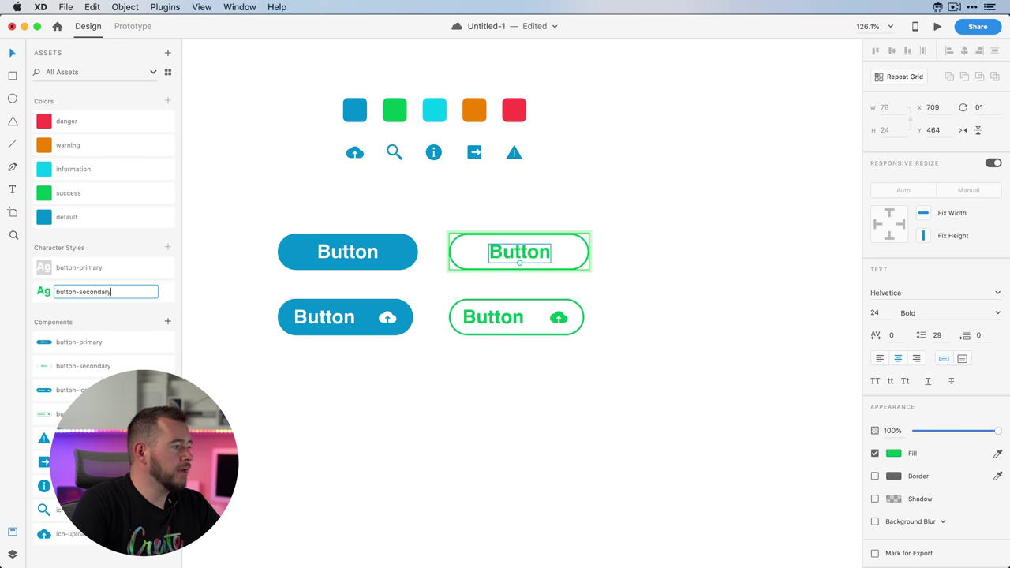
left_click(216, 193)
Step: Check the text formatting of the labels in the filled button and both icon buttons
double_click(351, 254)
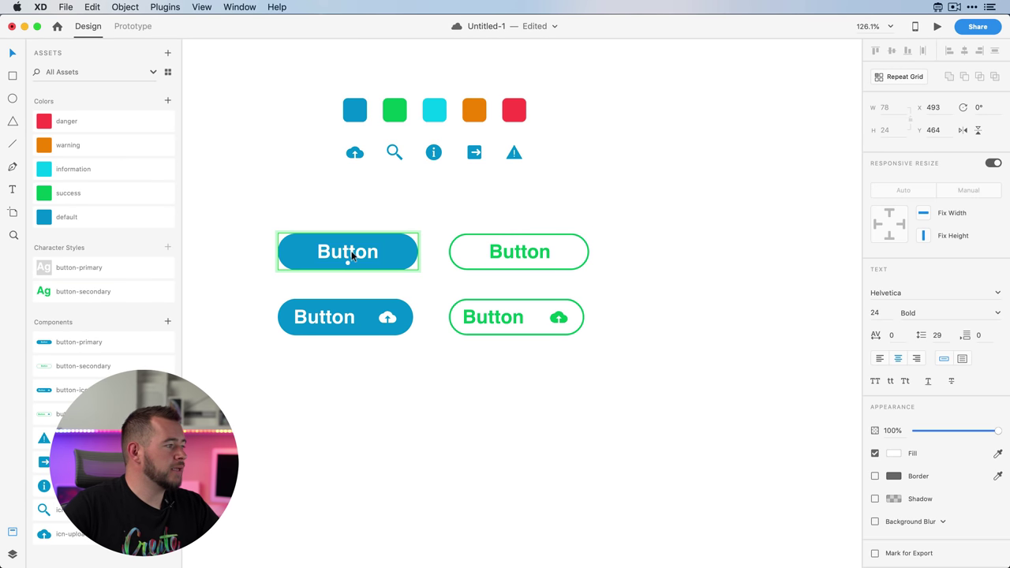
double_click(327, 321)
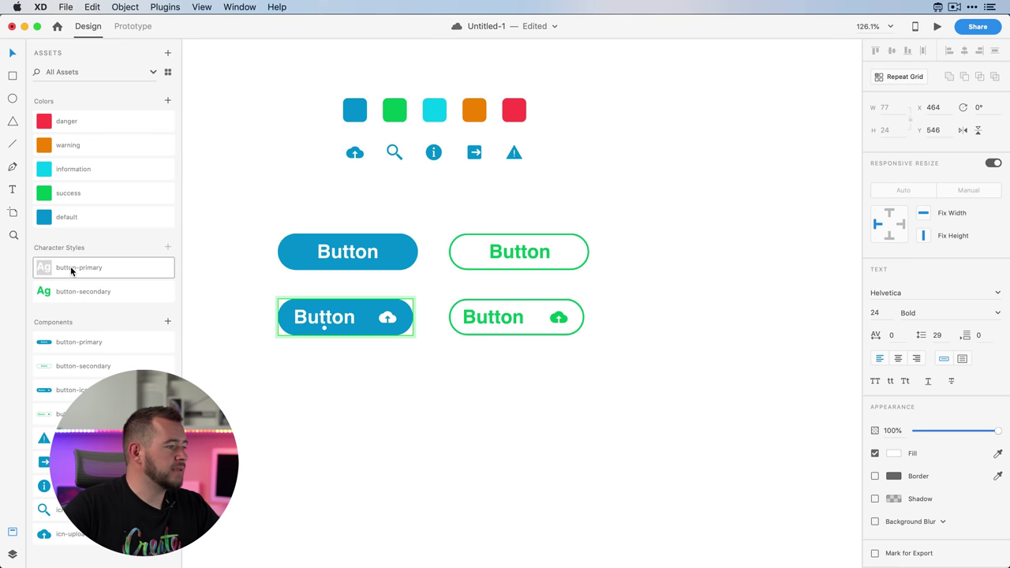
double_click(466, 317)
left_click(462, 376)
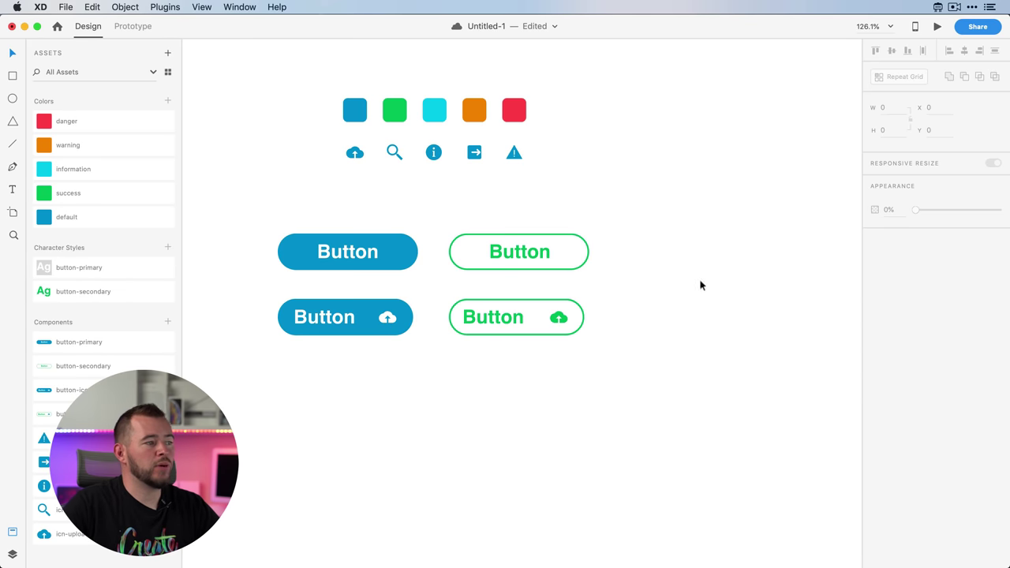
Step: Save the document to the cloud documents as "buttons library"
scroll(624, 278, "down", 3)
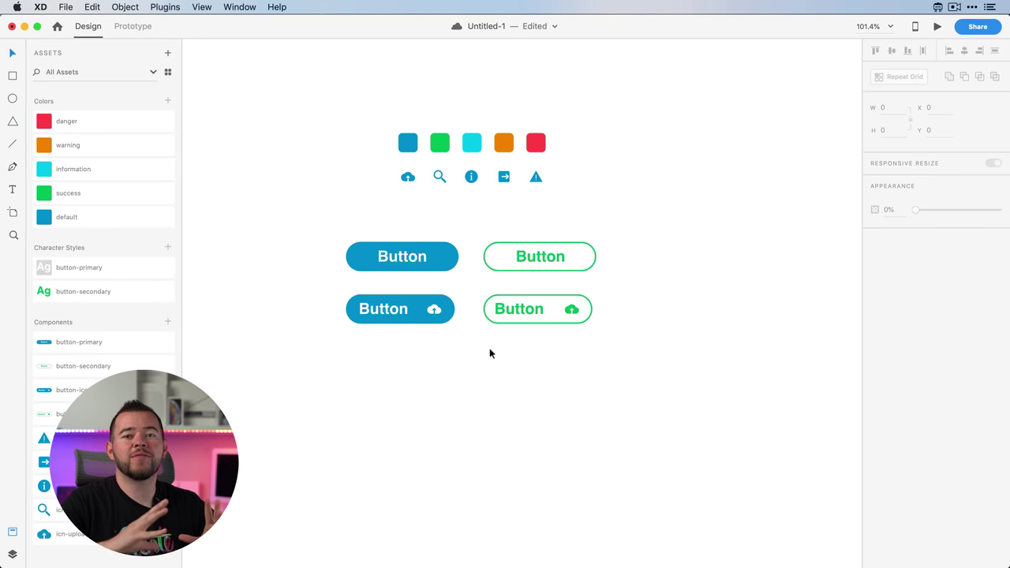
key("super+s")
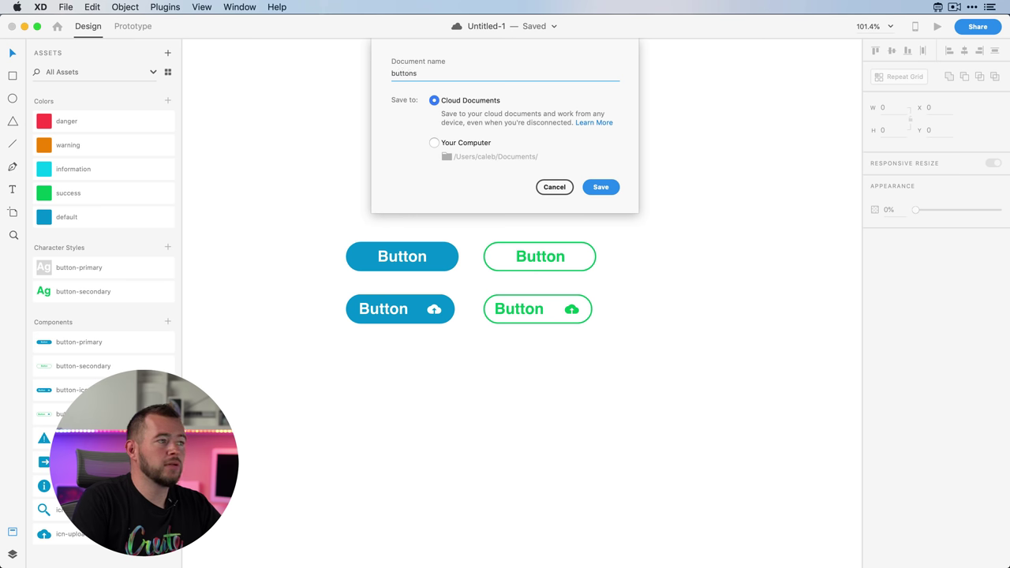
key("Return")
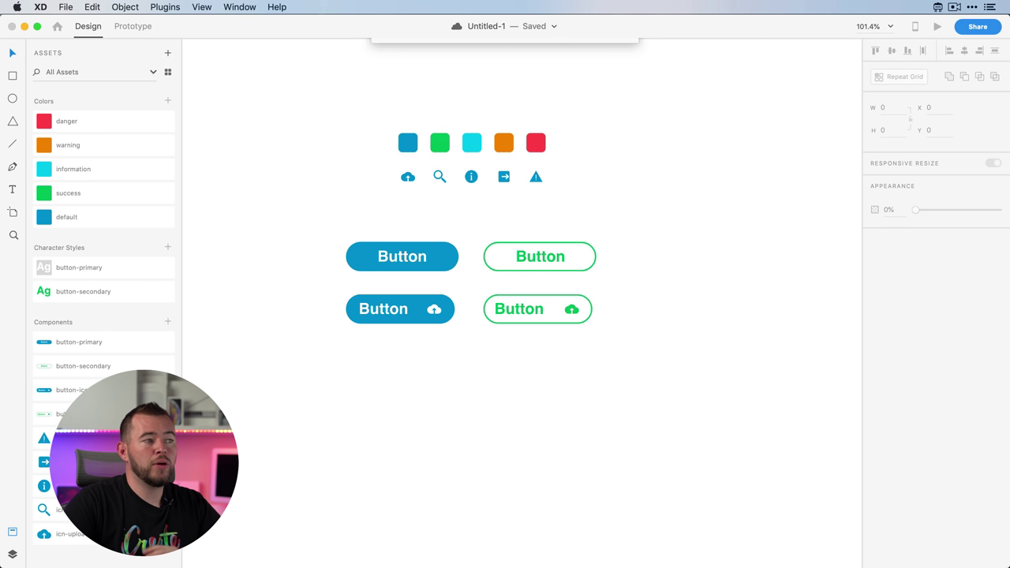
Step: Create a new document with the 768 × 1024 px iPad preset
left_click(66, 7)
left_click(75, 19)
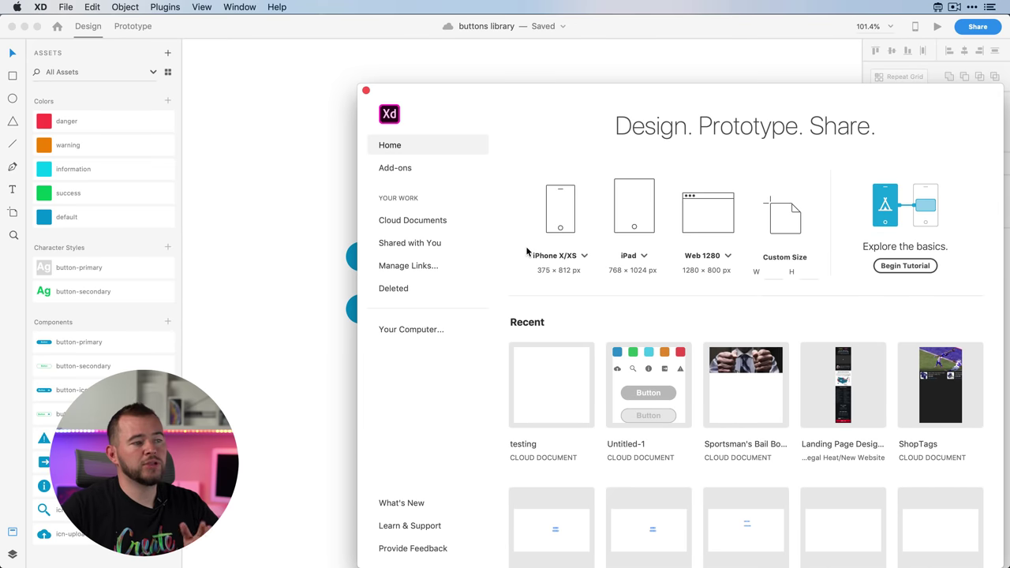
left_click(666, 236)
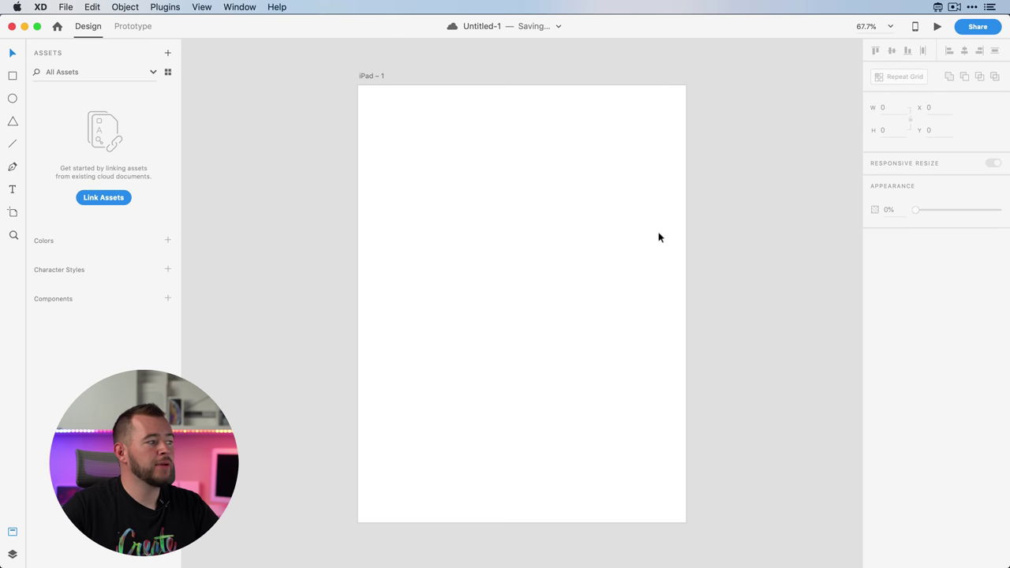
Step: Link the assets of the "buttons library" cloud document to the new document
left_click(103, 197)
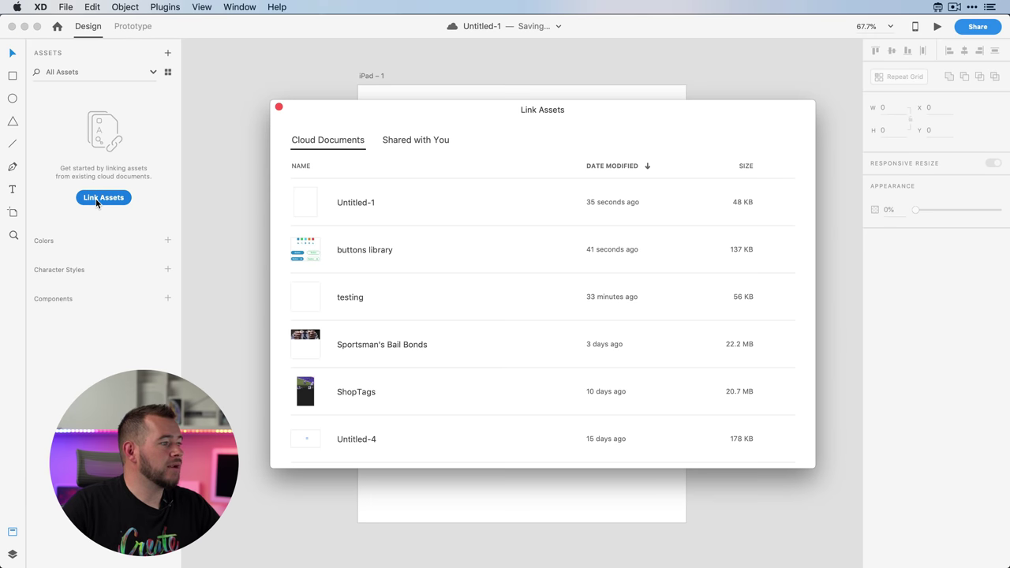
left_click(362, 254)
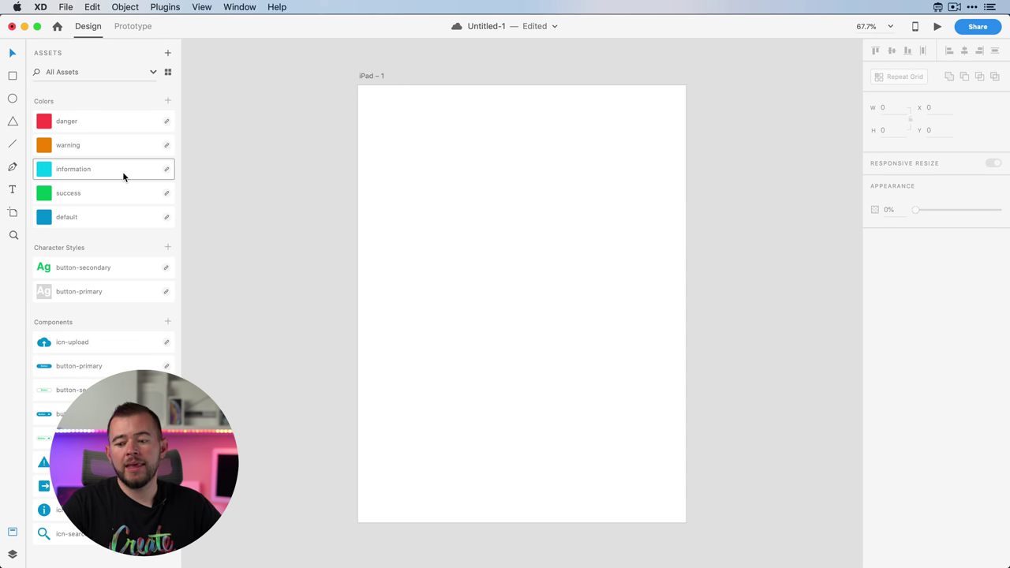
mouse_move(123, 175)
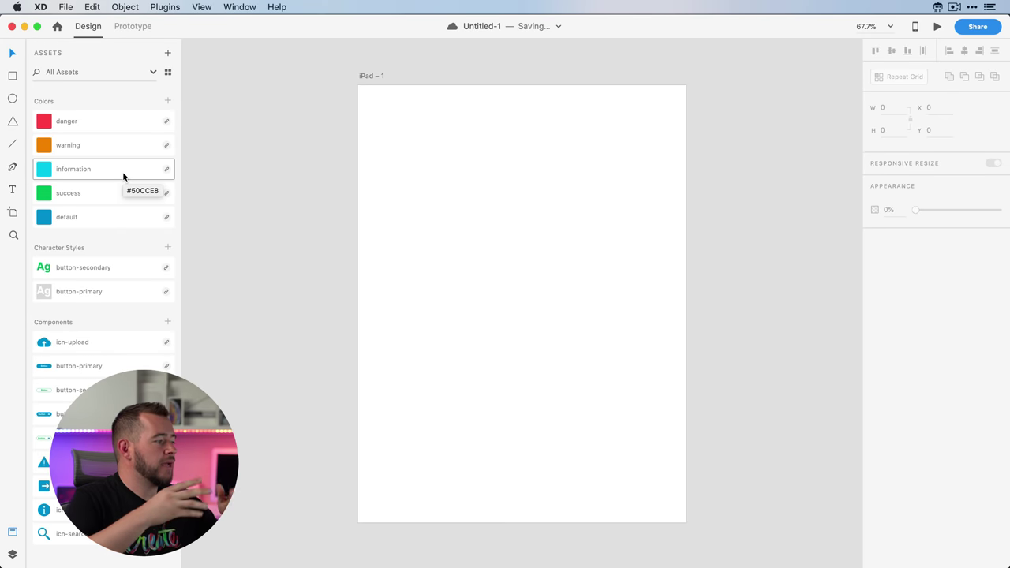
Step: Place button-primary and button-secondary in the artboard's upper part, and the error icon below and to their left
left_click_drag(76, 366, 491, 196)
left_click_drag(44, 462, 445, 287)
left_click_drag(60, 404, 509, 223)
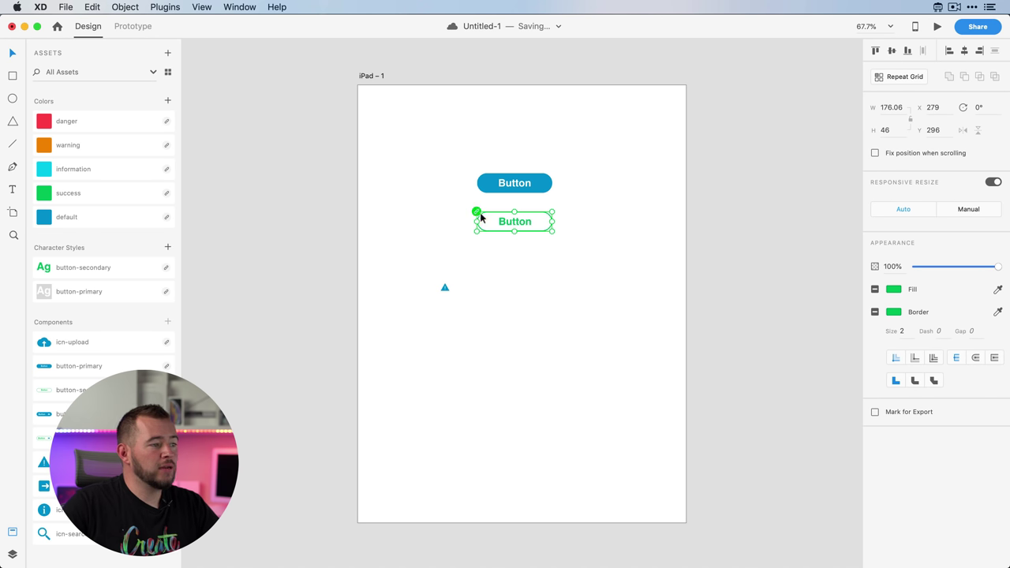
Step: Stretch the outlined button instance to about 271 px wide and move its label near its left end
scroll(476, 217, "up", 3)
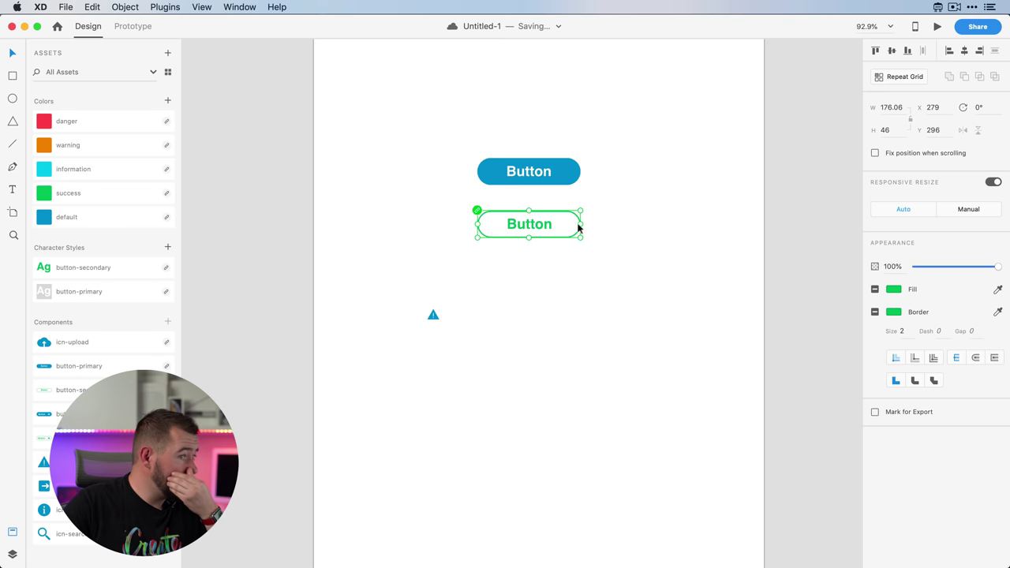
left_click_drag(583, 225, 640, 225)
left_click_drag(636, 226, 629, 226)
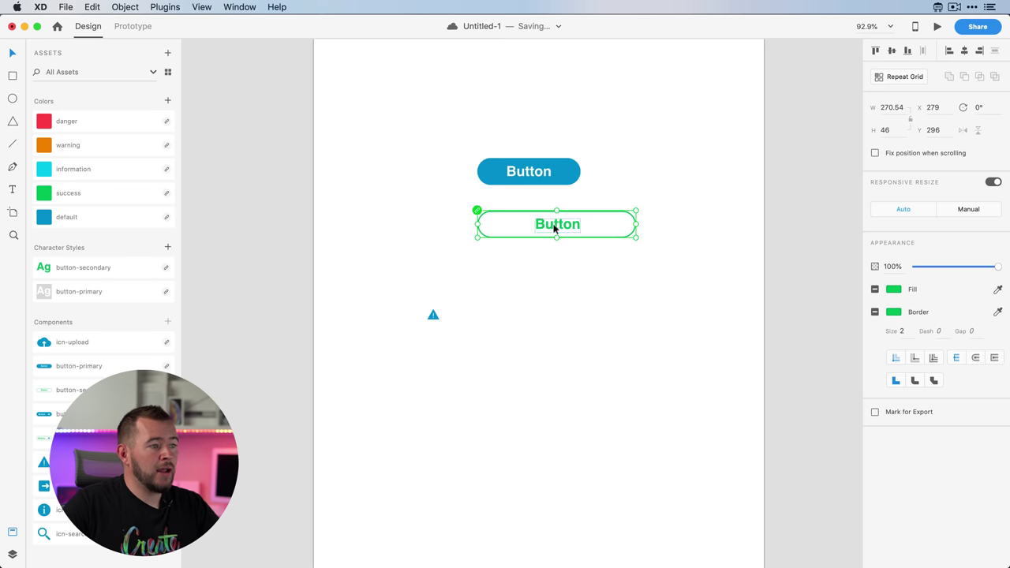
double_click(552, 225)
left_click_drag(553, 226, 517, 227)
left_click(513, 264)
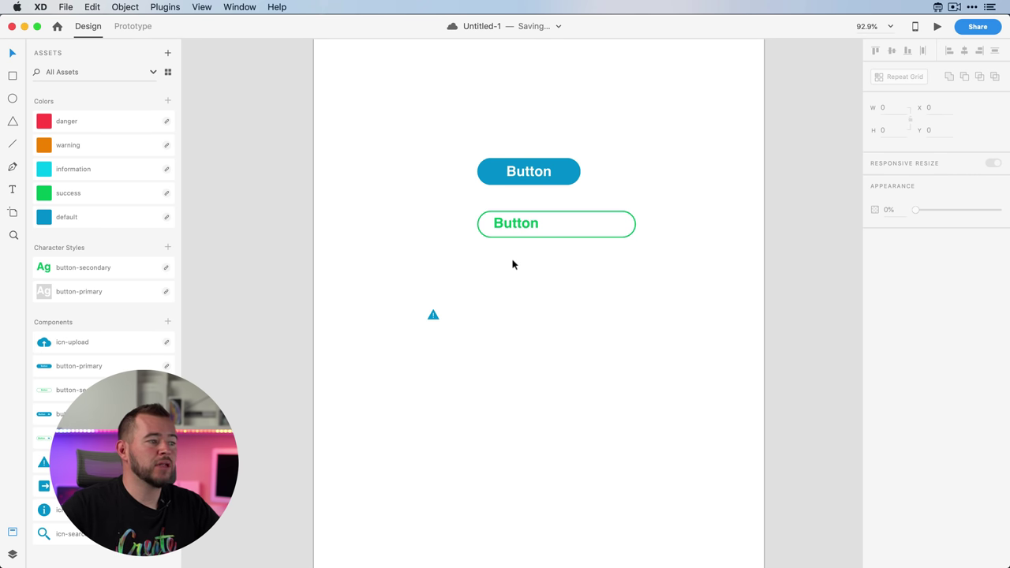
Step: Open the outlined button's master in its source document and recolor its label with the information color
right_click(514, 222)
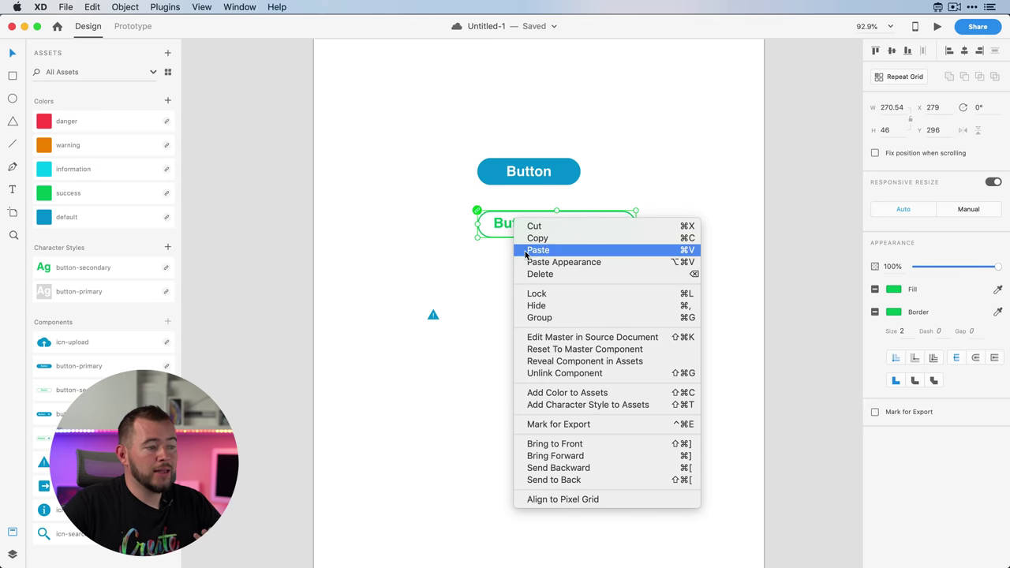
left_click(569, 337)
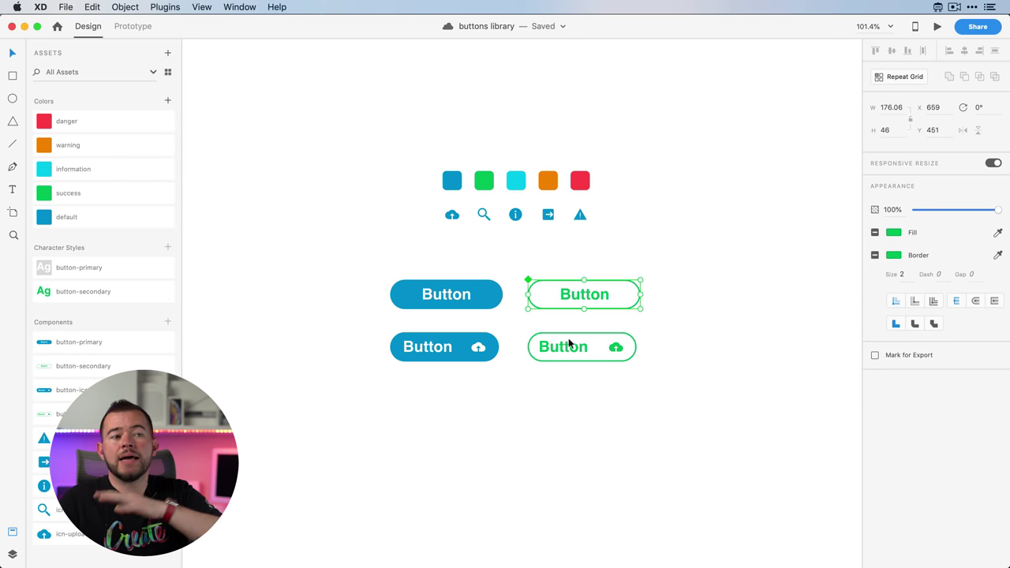
double_click(586, 296)
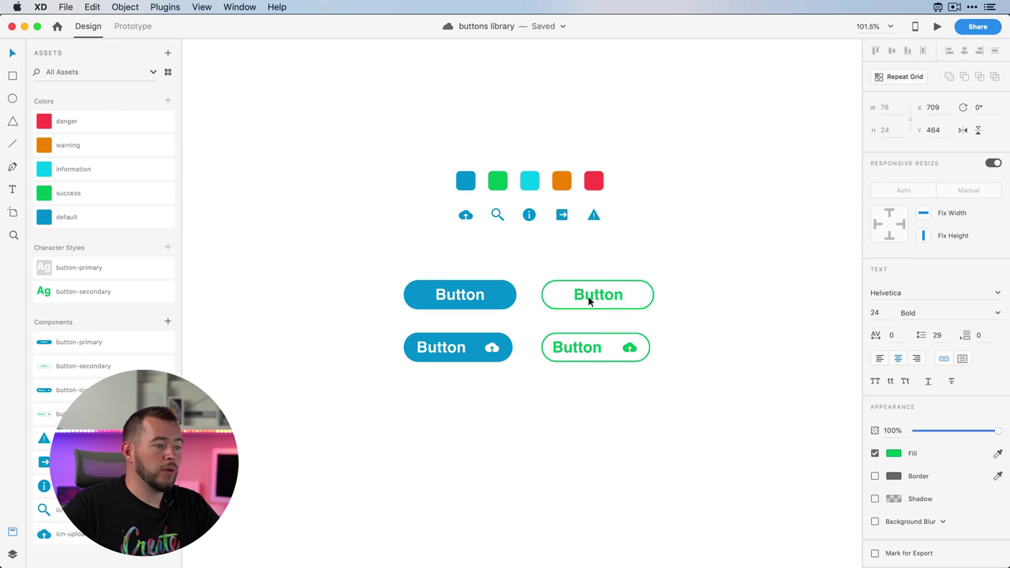
left_click(47, 174)
Step: Apply the information color to the border of the master outlined button and save the library document
left_click(548, 290)
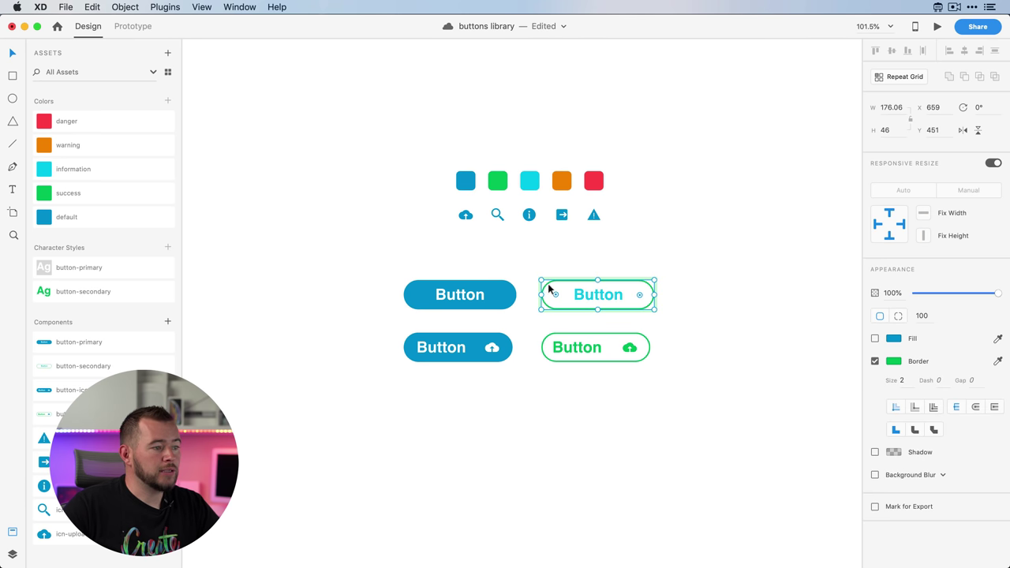
right_click(32, 177)
left_click(98, 239)
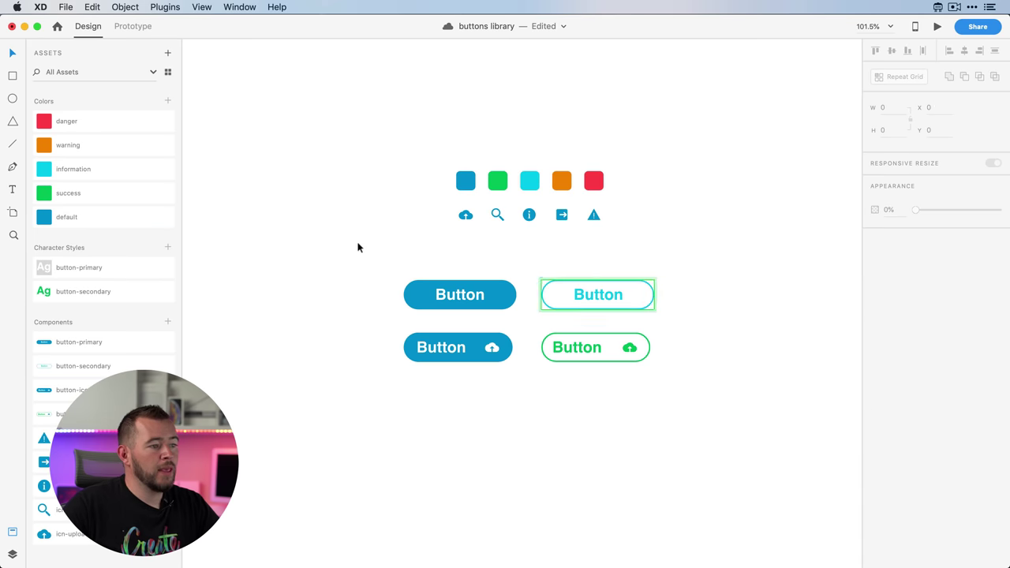
key("super+s")
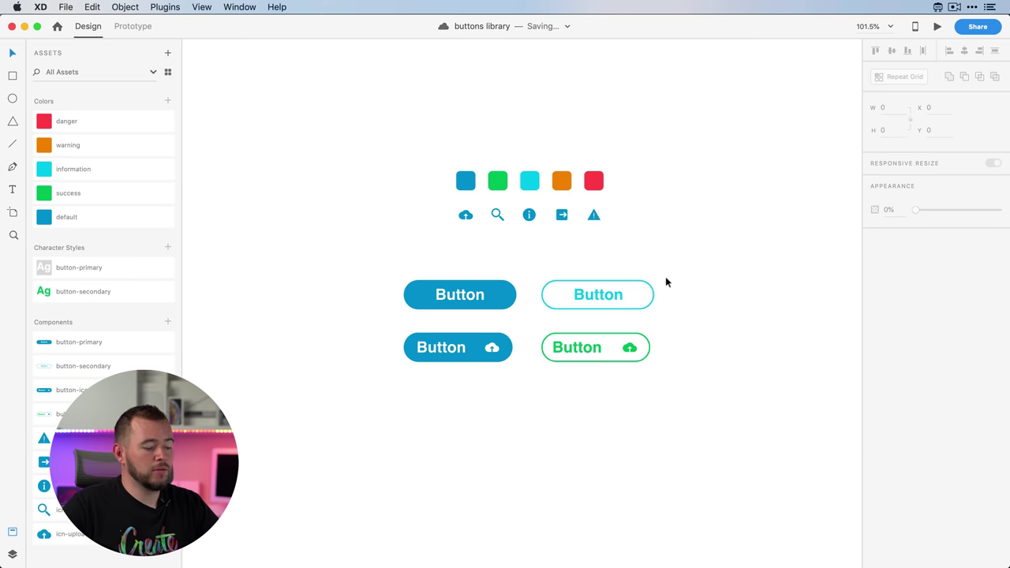
Step: Return to the new document and update its linked button-secondary component from the library
key("super+grave")
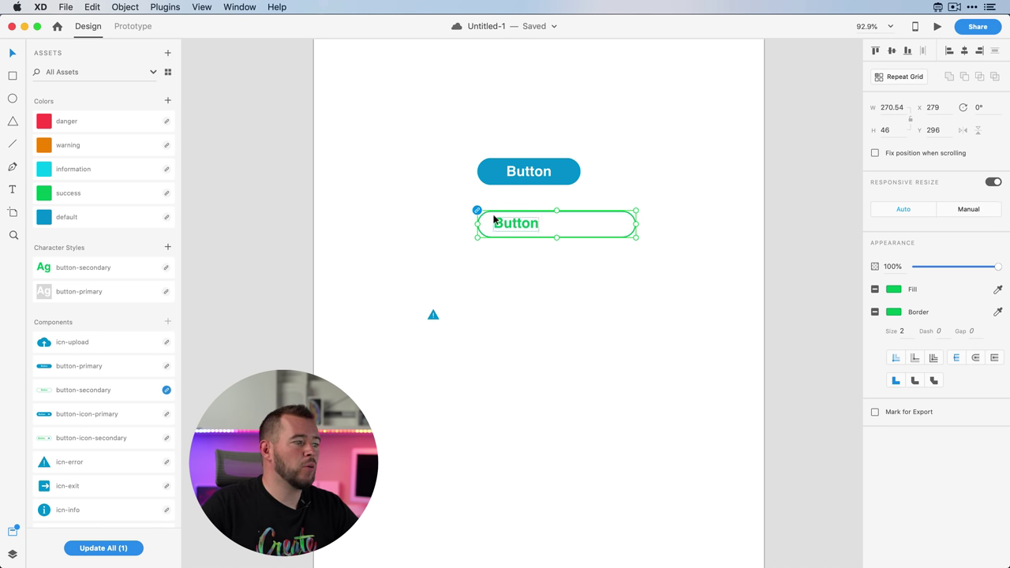
scroll(68, 293, "down", 1)
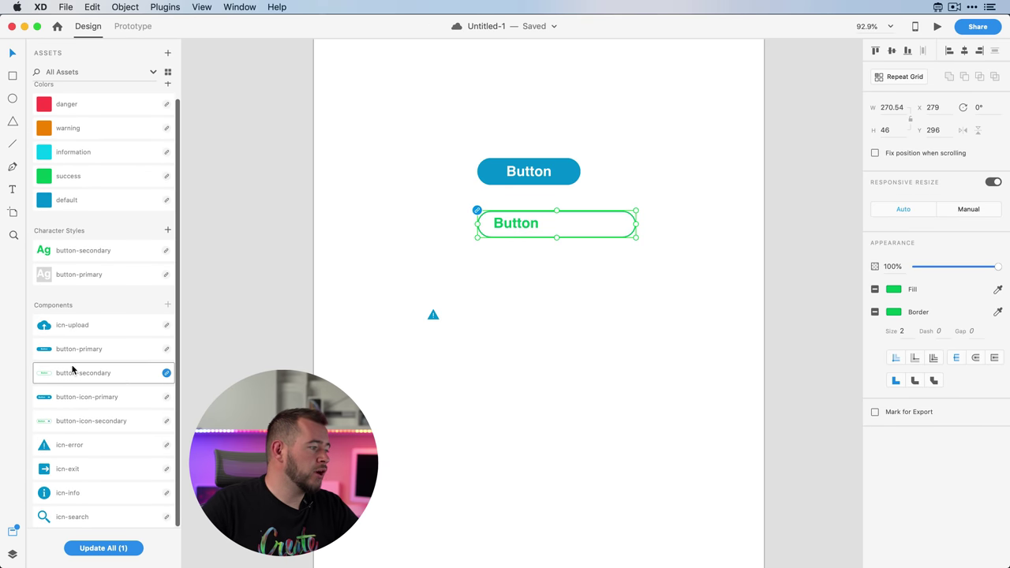
left_click(165, 374)
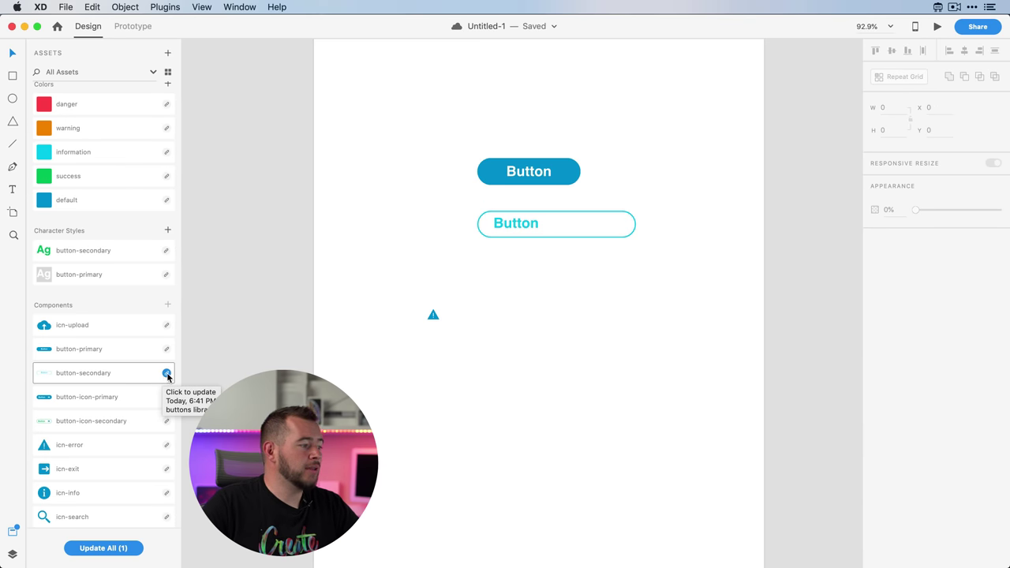
left_click(167, 376)
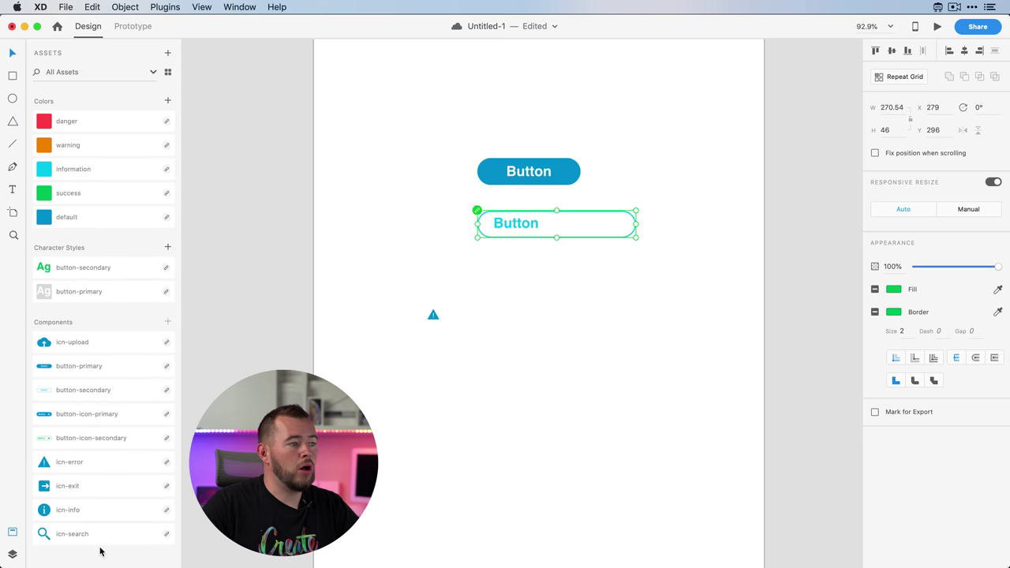
left_click(628, 389)
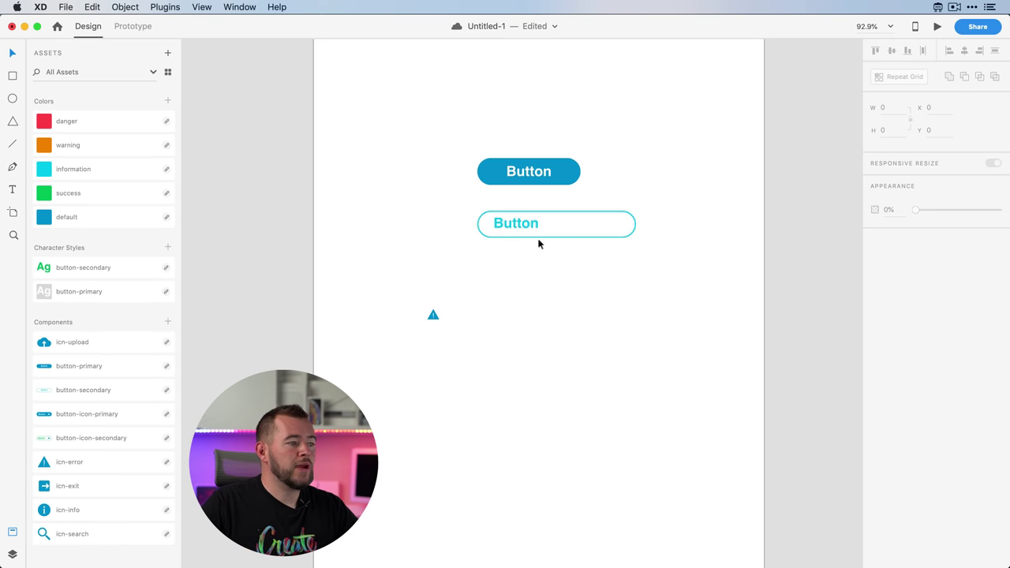
left_click(616, 232)
mouse_move(636, 225)
left_mouse_down()
mouse_move(550, 224)
mouse_move(656, 228)
mouse_move(636, 225)
left_mouse_up()
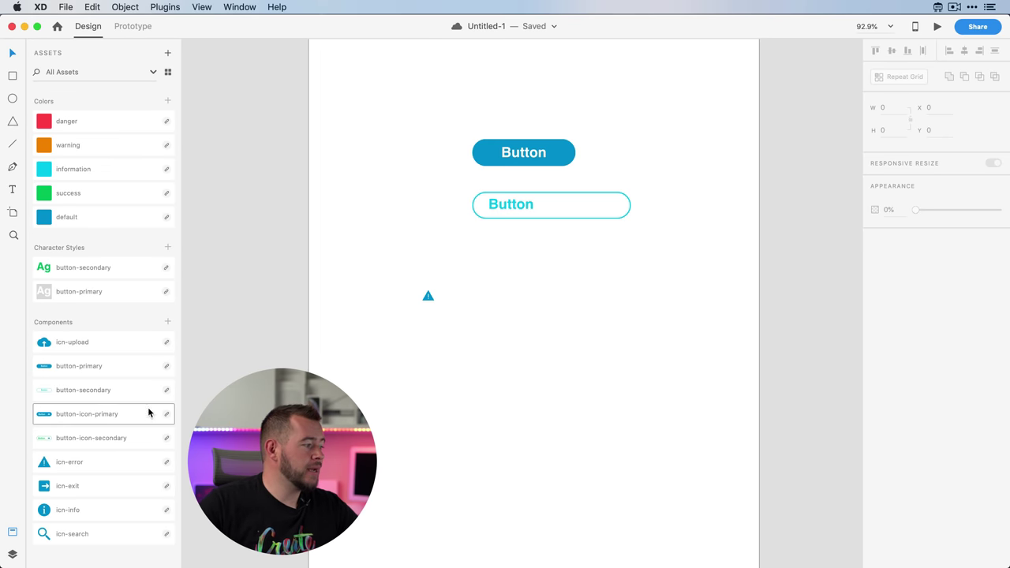
Step: Place a button-icon-primary instance below the outlined button, at about X 336, Y 450
left_click_drag(70, 416, 558, 302)
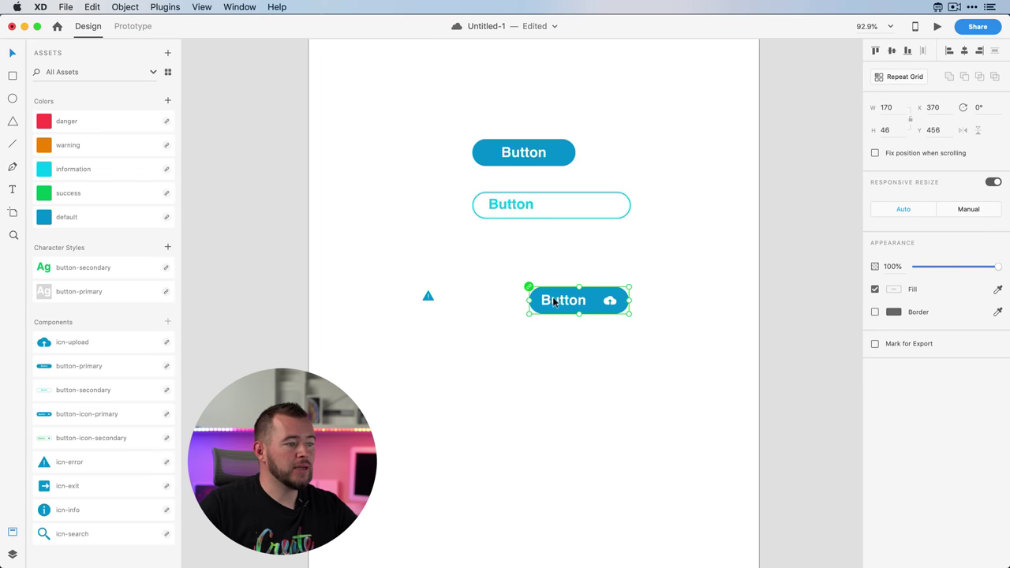
double_click(588, 297)
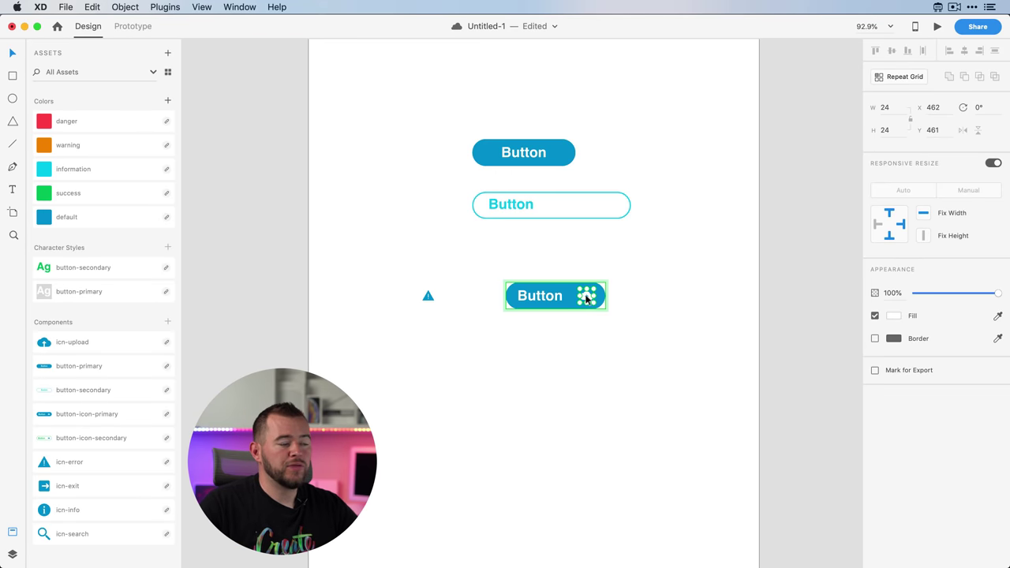
scroll(586, 298, "up", 5)
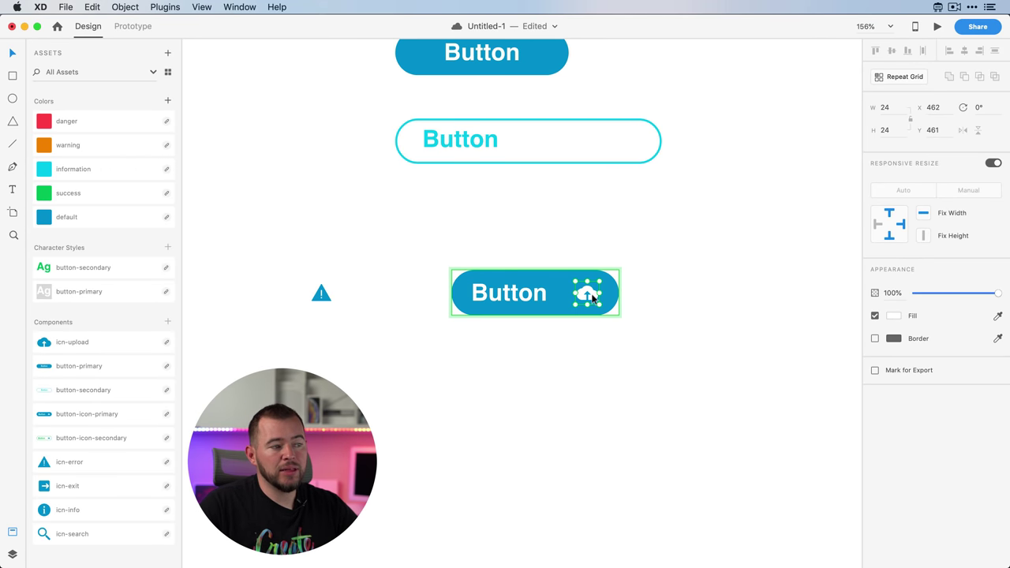
scroll(590, 300, "down", 2)
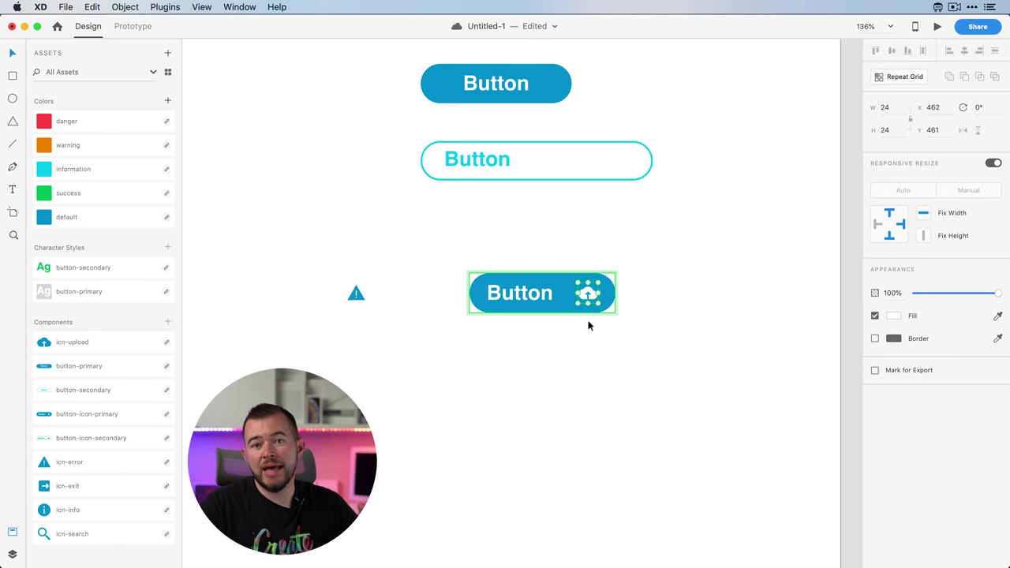
left_click(589, 325)
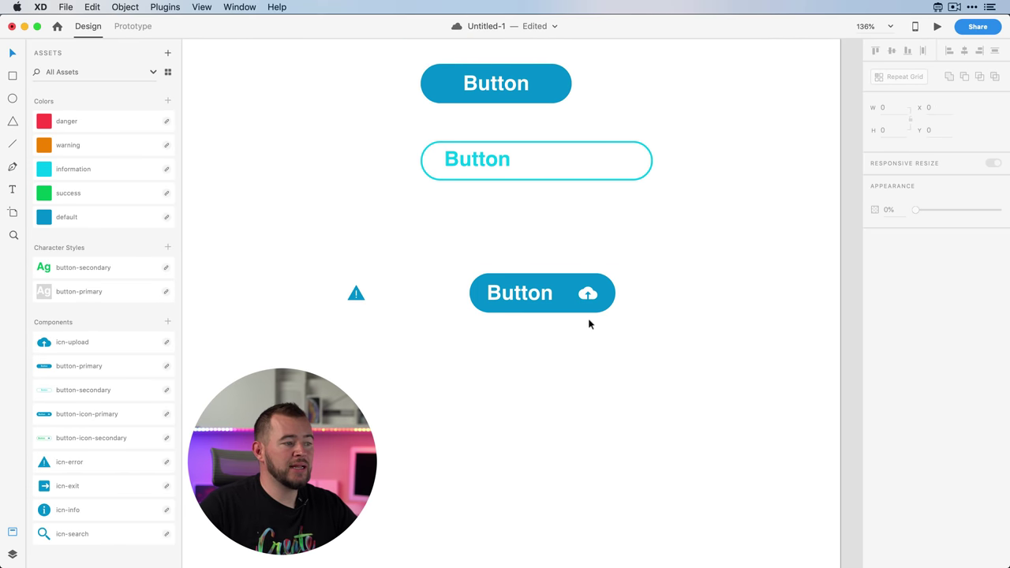
Step: Change the label of the blue icon button to "Info"
left_click(513, 294)
scroll(513, 294, "down", 1)
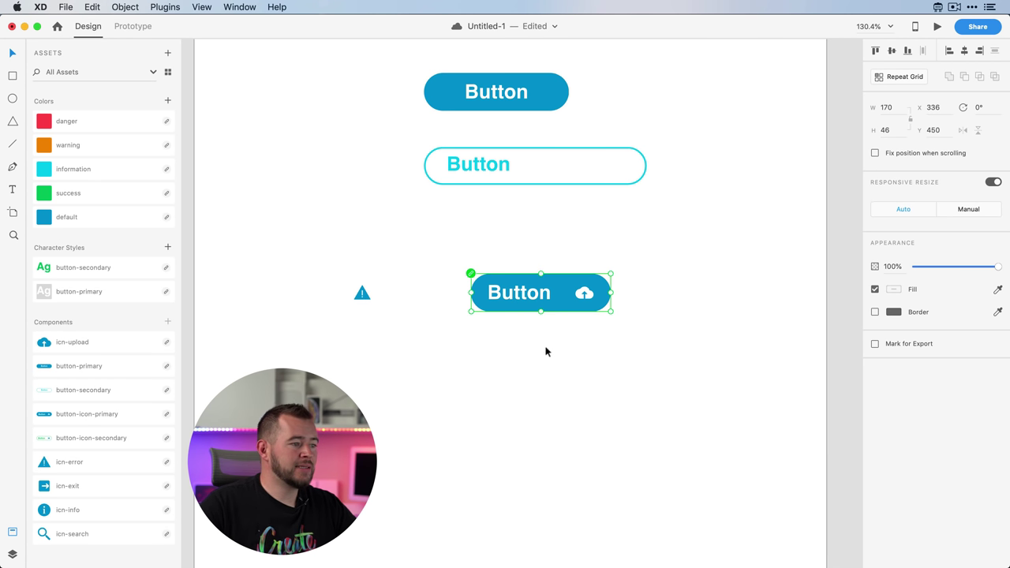
double_click(514, 291)
double_click(515, 291)
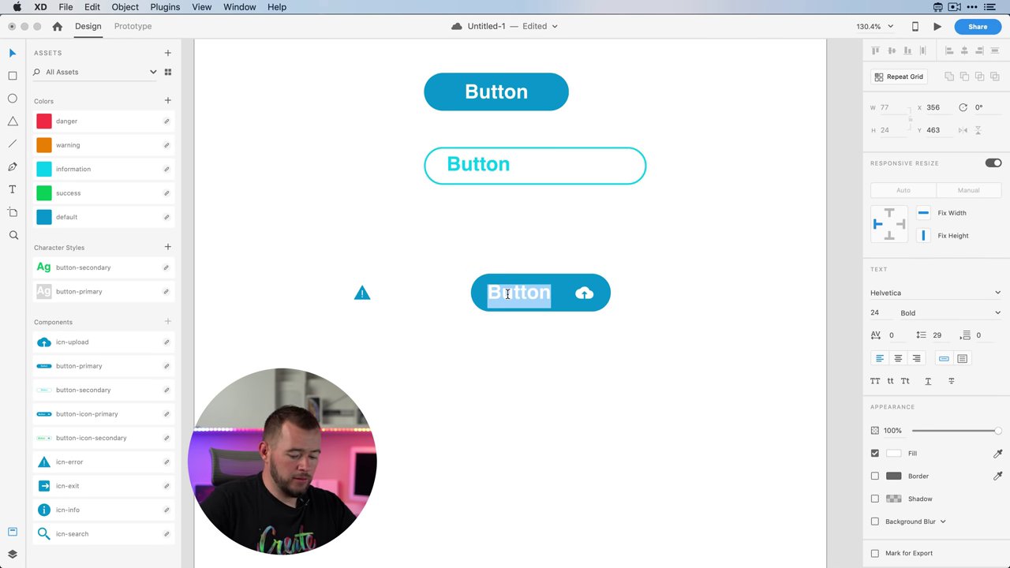
key("BackSpace")
type("Info")
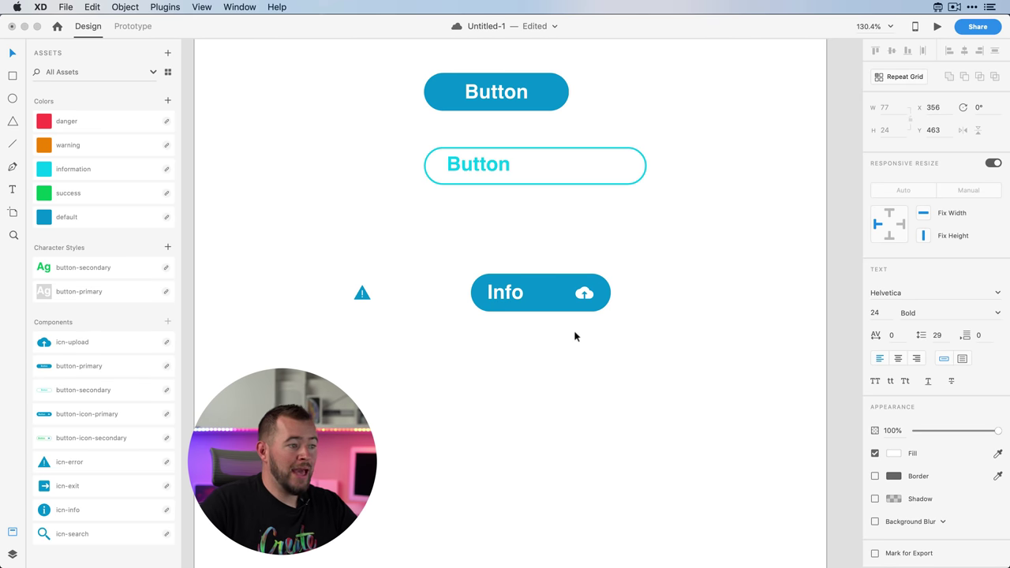
left_click(575, 336)
Step: Replace the upload icon inside the Info button with the icn-info component
left_click(561, 297)
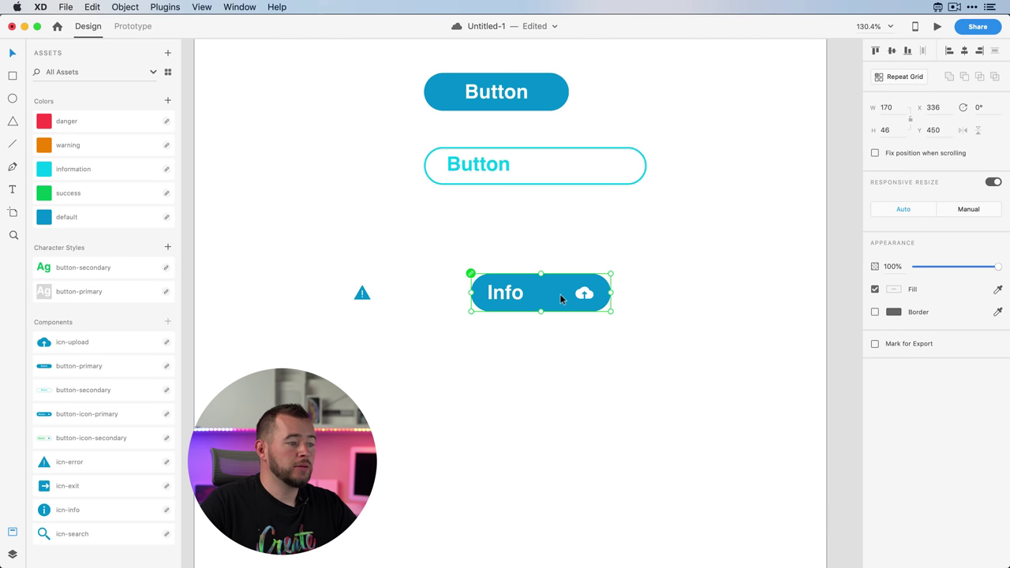
double_click(588, 296)
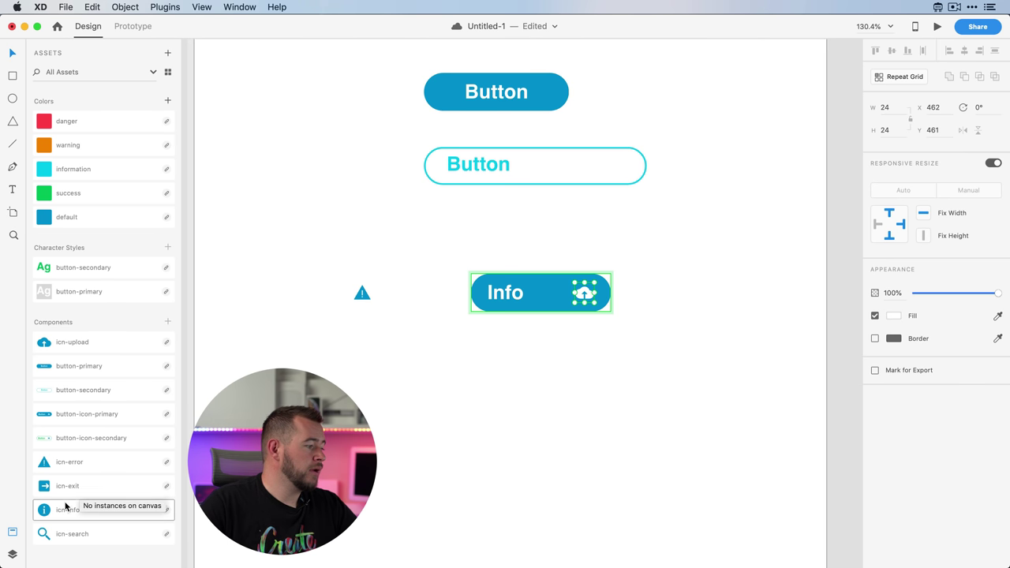
left_click_drag(43, 513, 587, 294)
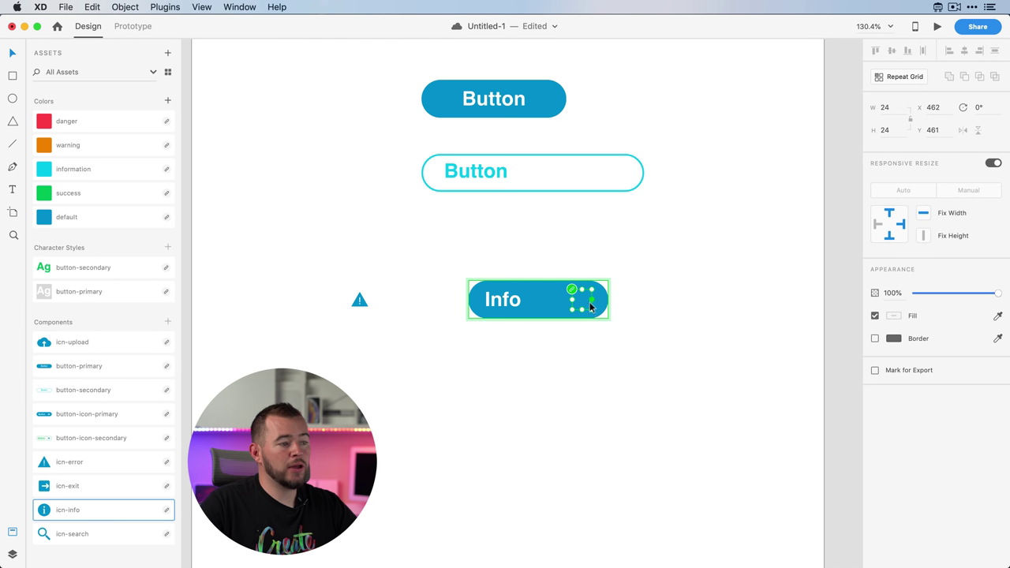
left_click(895, 316)
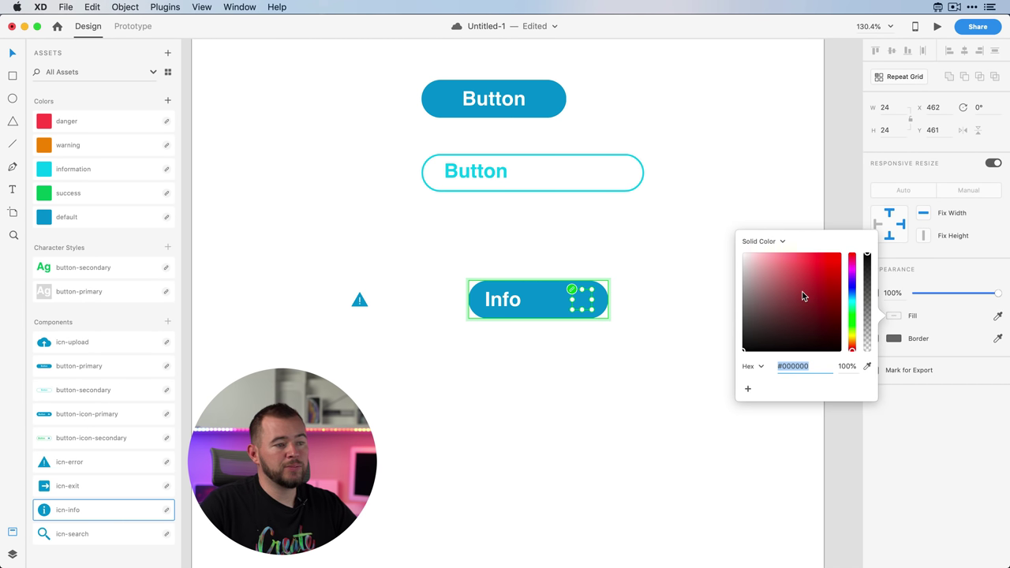
left_click(654, 230)
Step: Narrow the Info button to about 134 px wide and duplicate it directly below at about Y 522
left_click(606, 304)
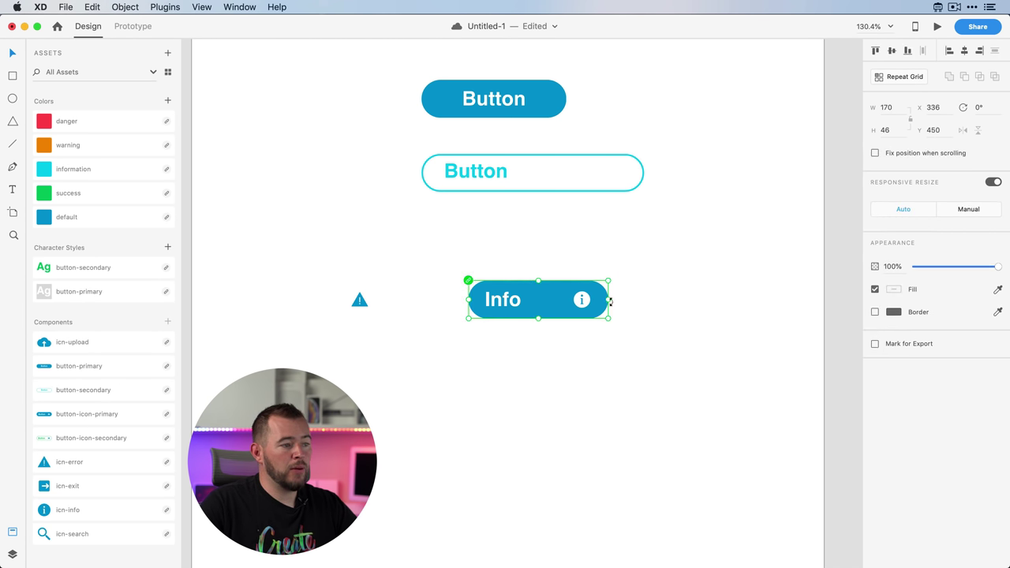
left_click_drag(609, 299, 529, 366)
left_click(529, 401)
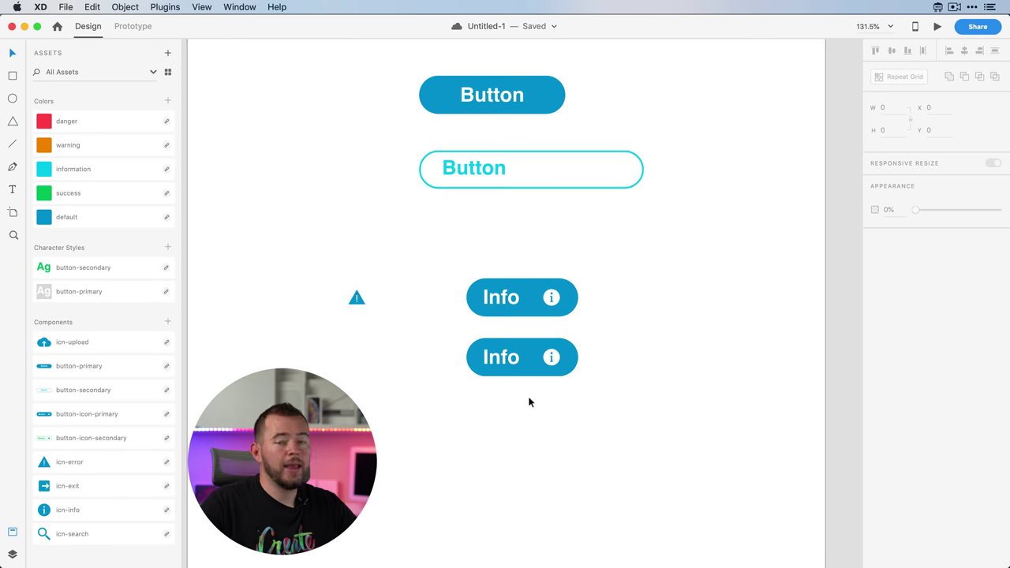
Step: Swap the lower Info button for button-icon-secondary and fill its upload icon with the success color
left_click(521, 360)
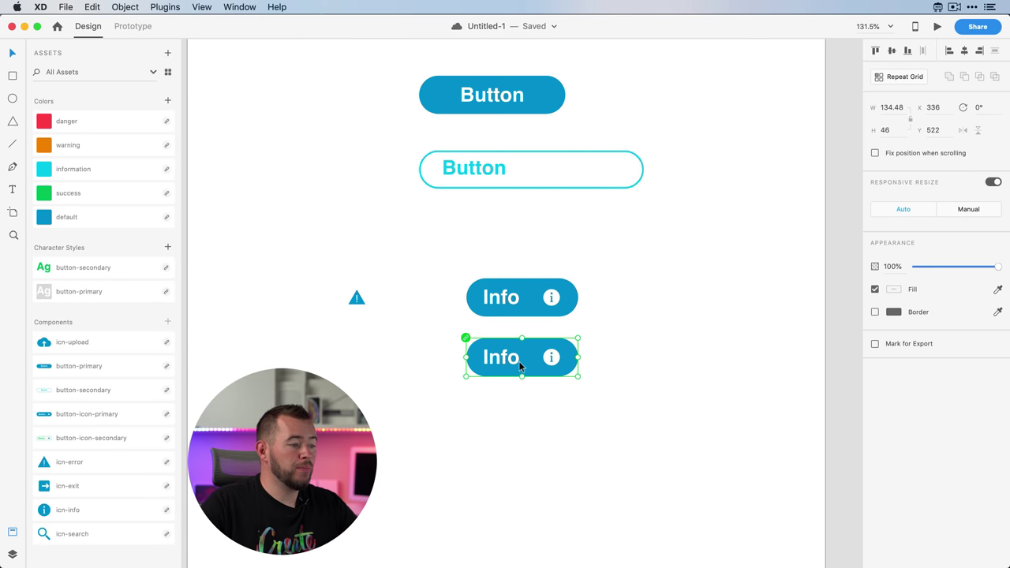
left_click_drag(126, 437, 522, 360)
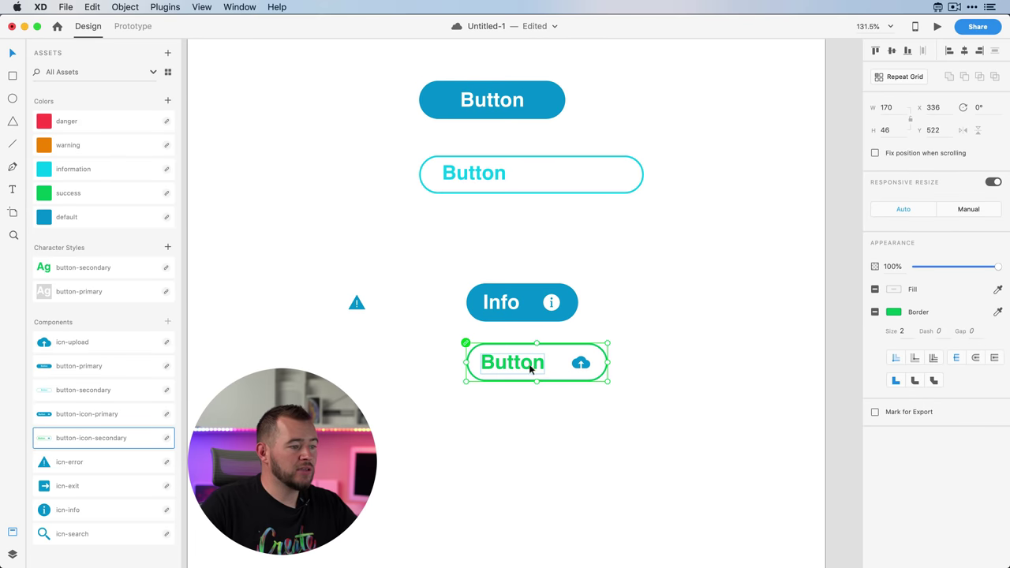
double_click(582, 367)
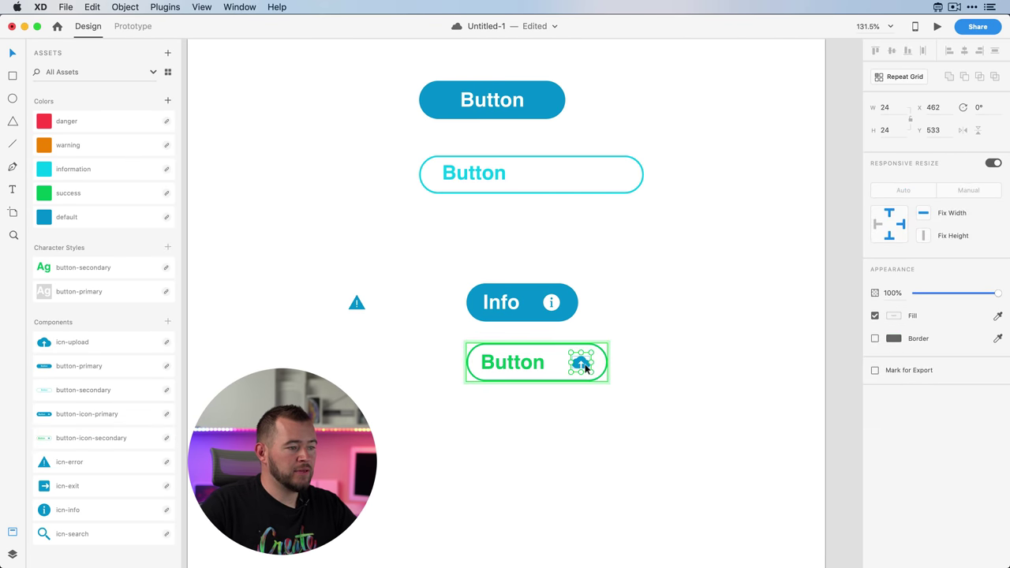
left_click(44, 194)
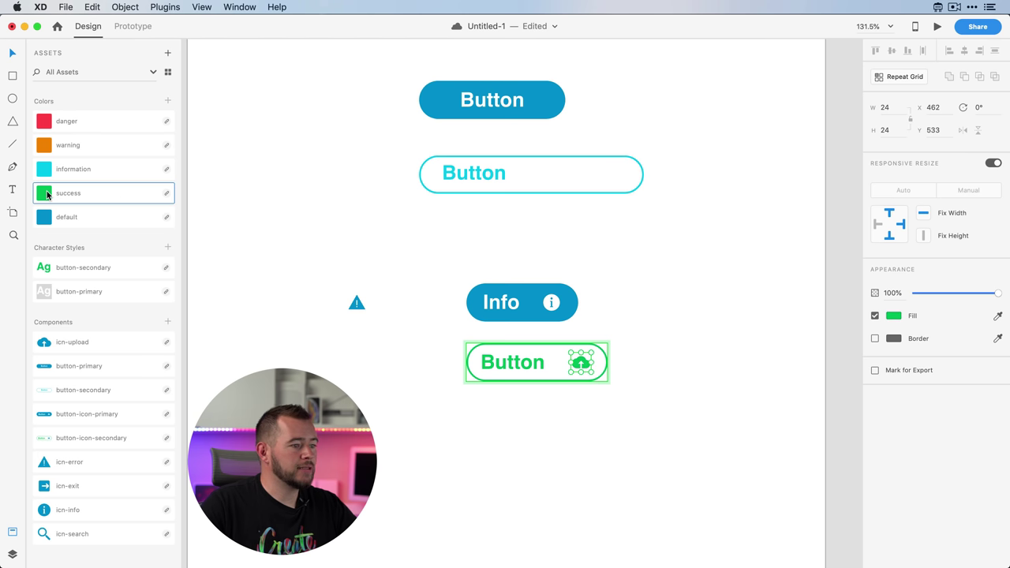
Step: Change the label of the green outlined icon button to "Upload"
left_click(514, 363)
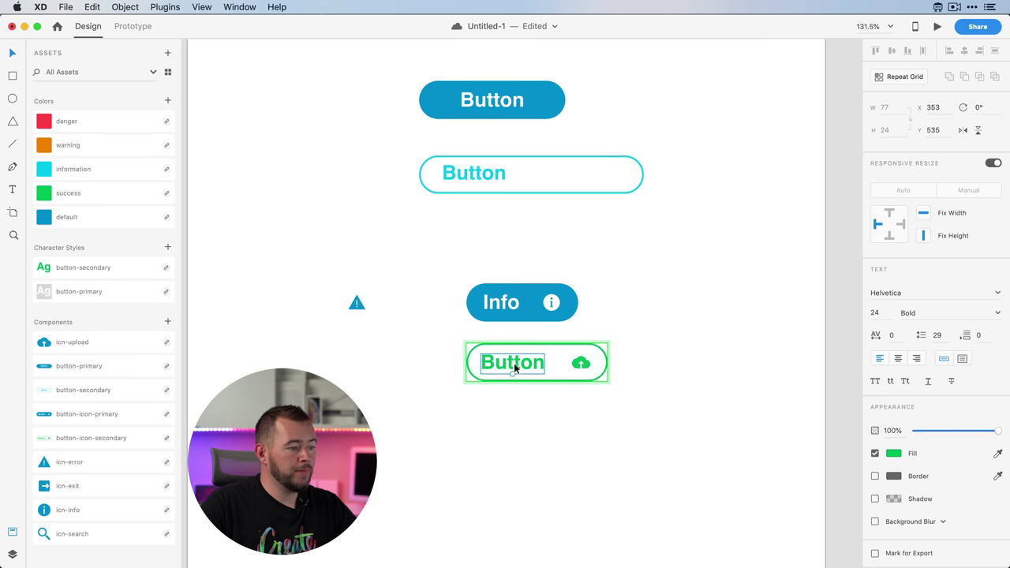
double_click(514, 363)
type("Up")
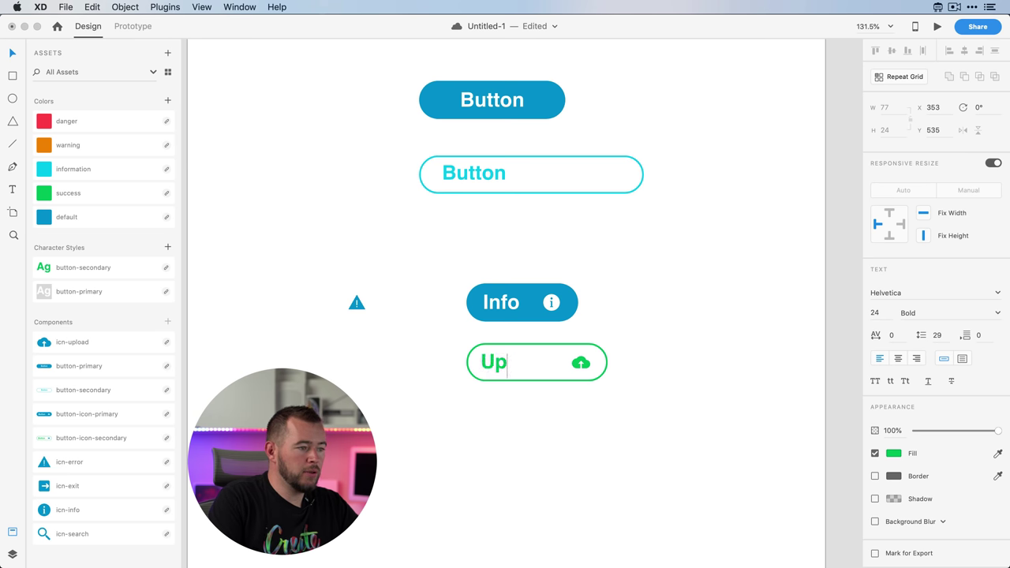
type("load")
key("Escape")
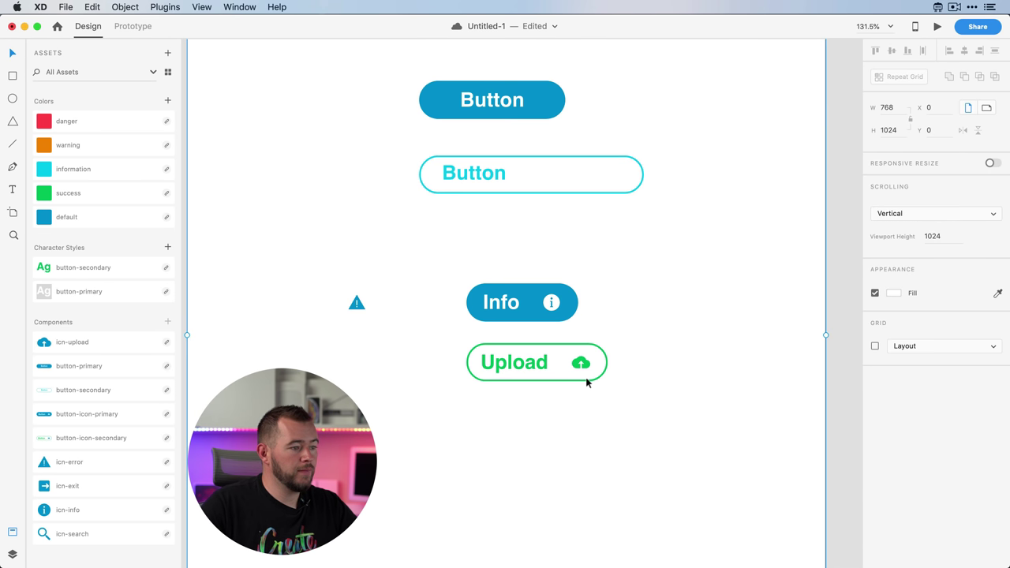